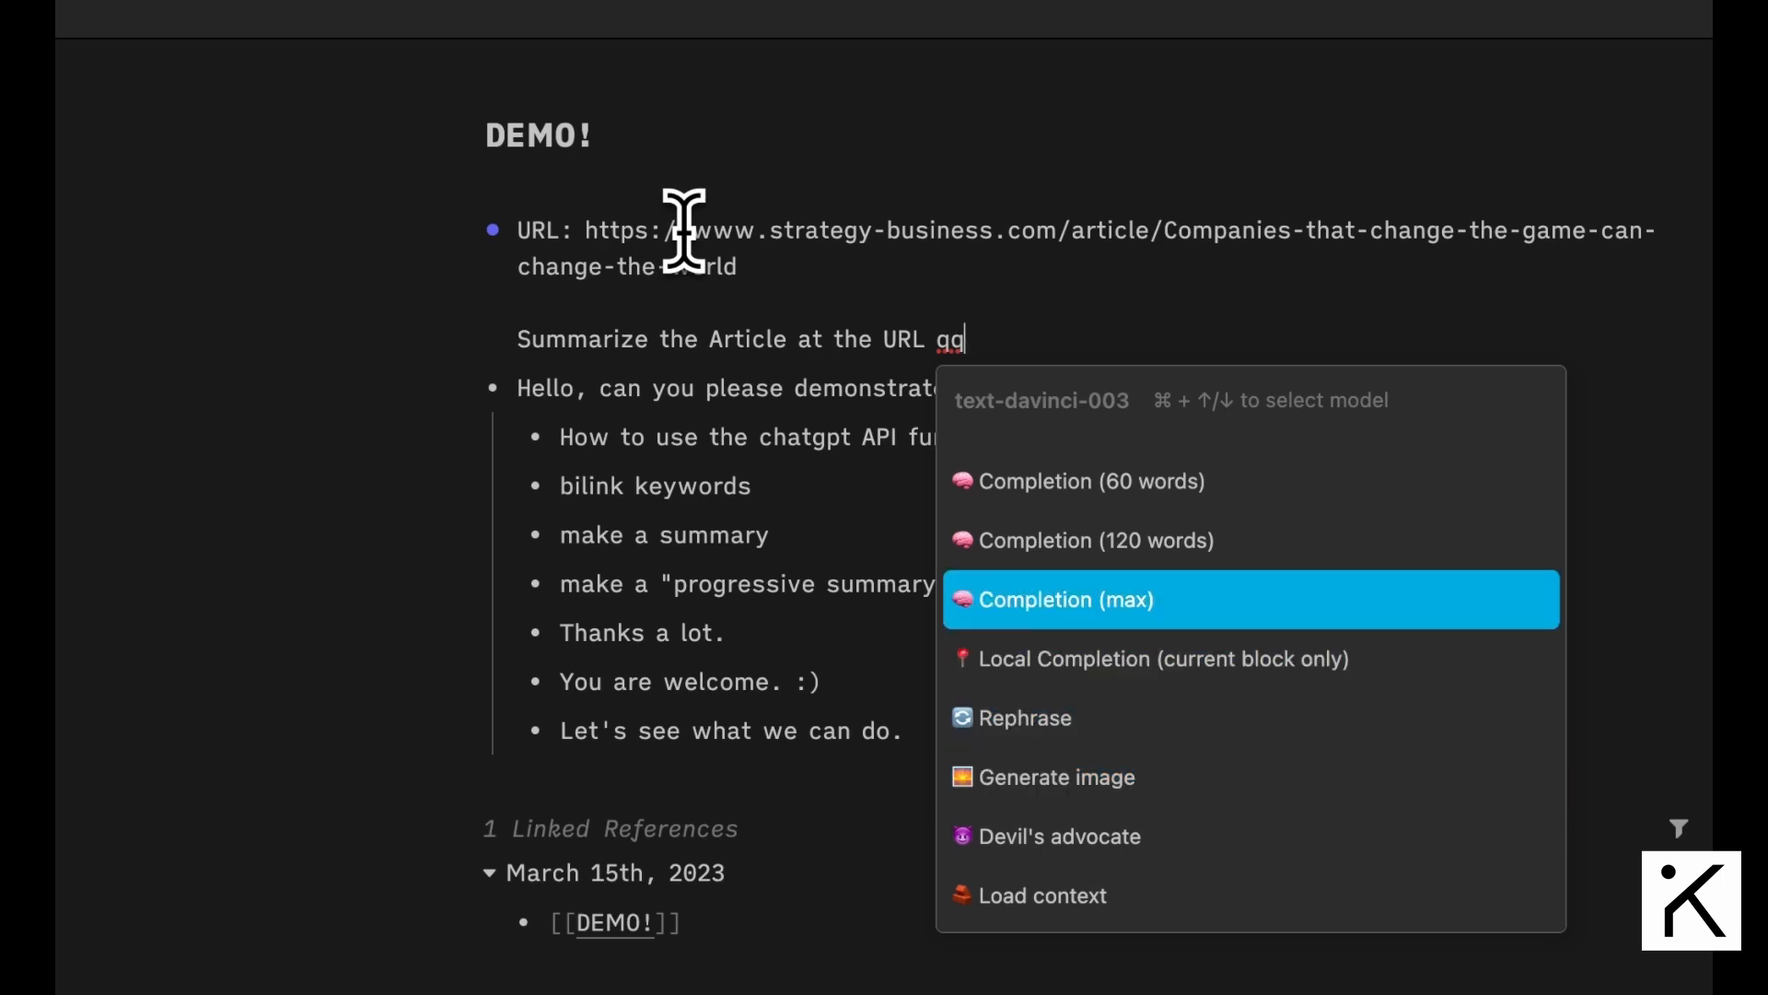
- Generate the article summary with Completion (max) and nest the prompt "Extract the Keywords from the Summary" under it
{"action": "key", "text": "Return"}
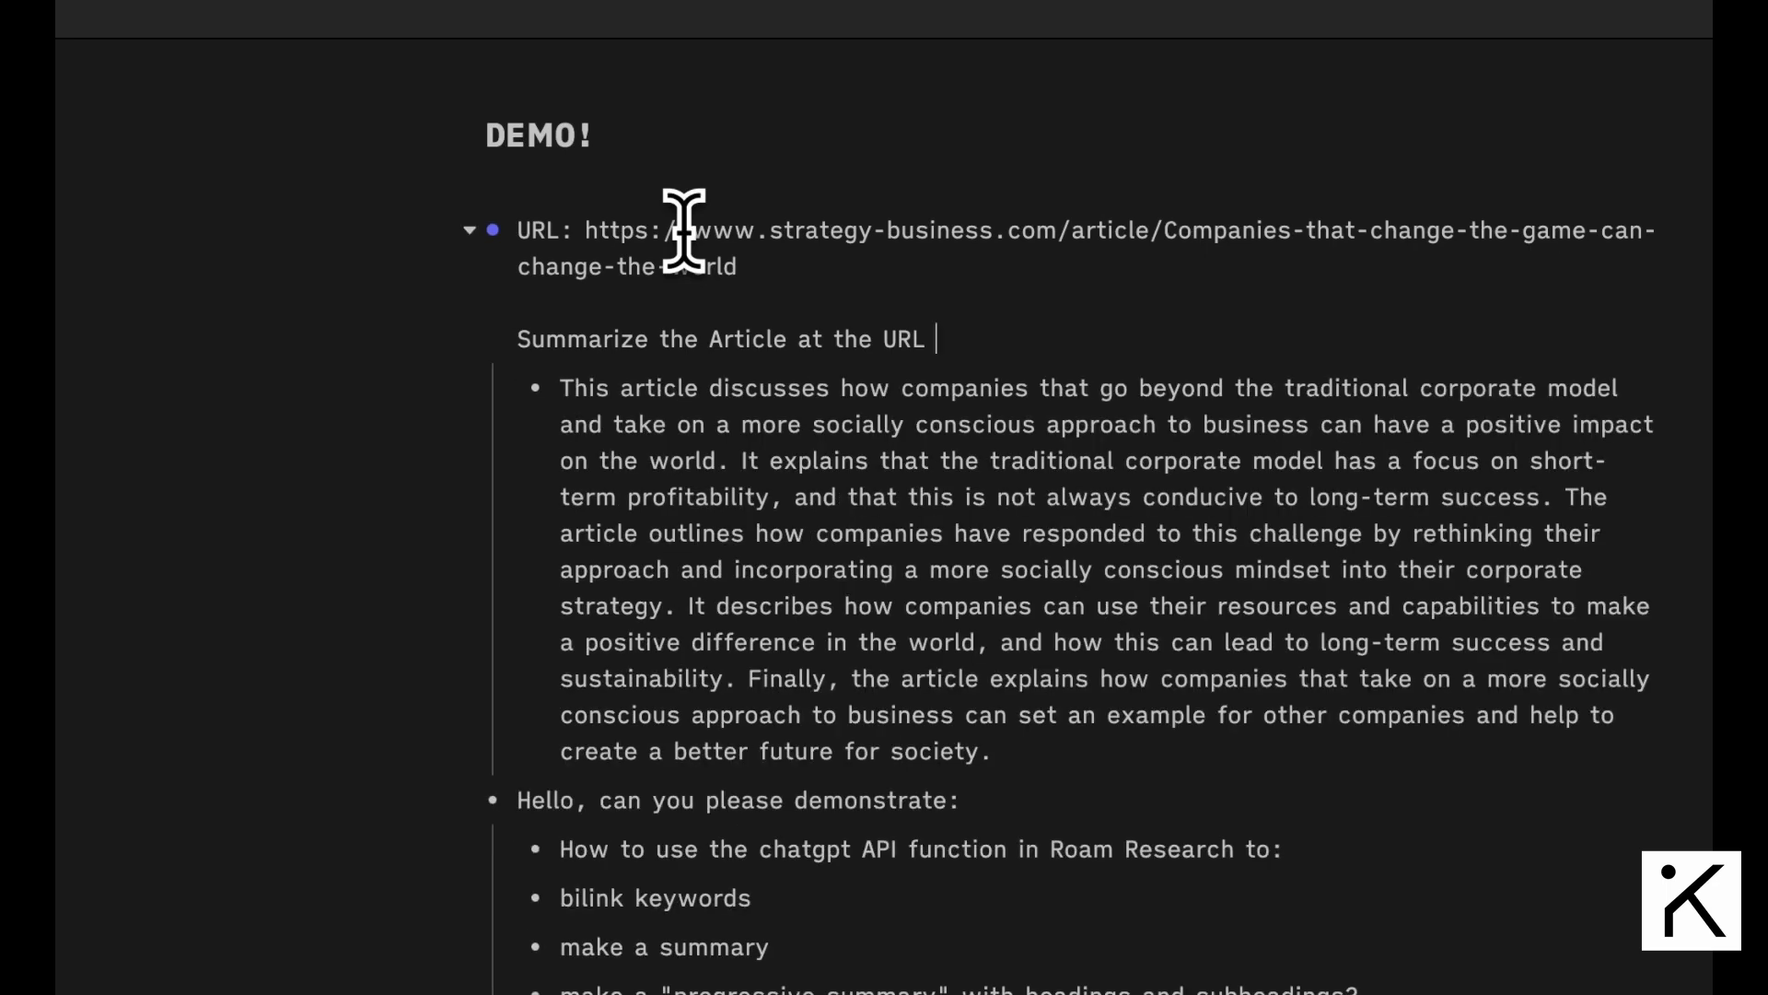
{"action": "left_click", "coordinate": [1073, 765]}
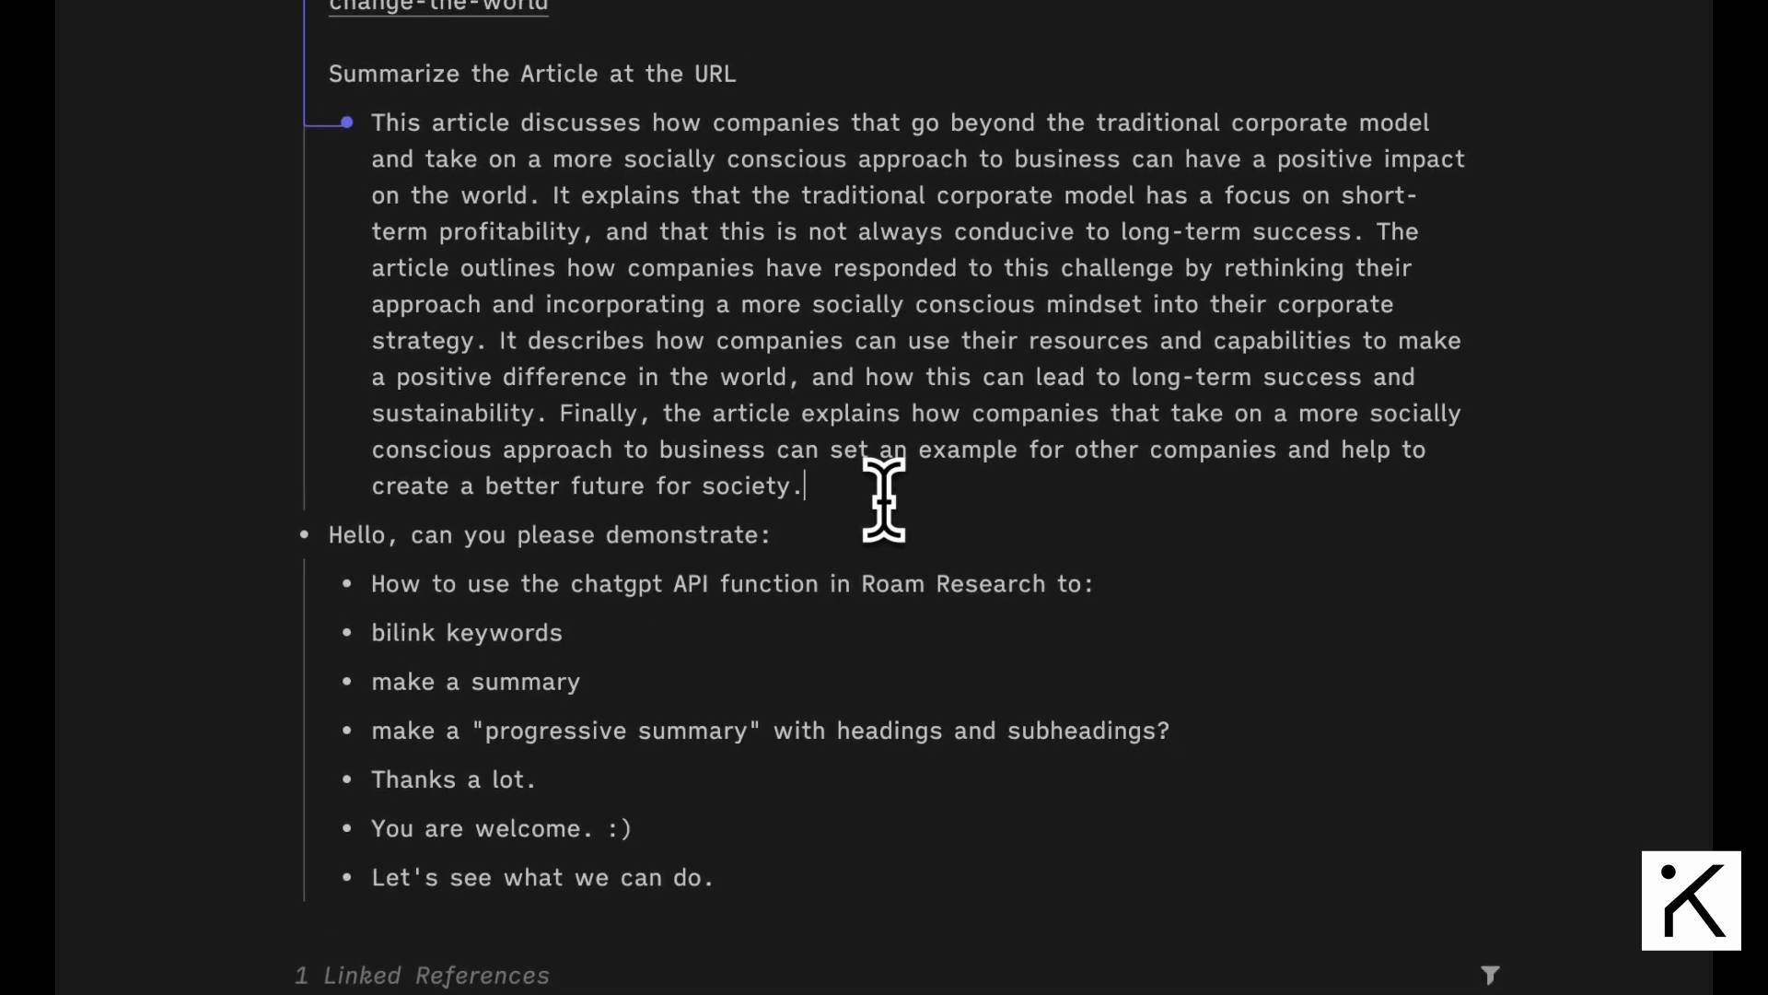
{"action": "key", "text": "Return"}
{"action": "type", "text": "Extr"}
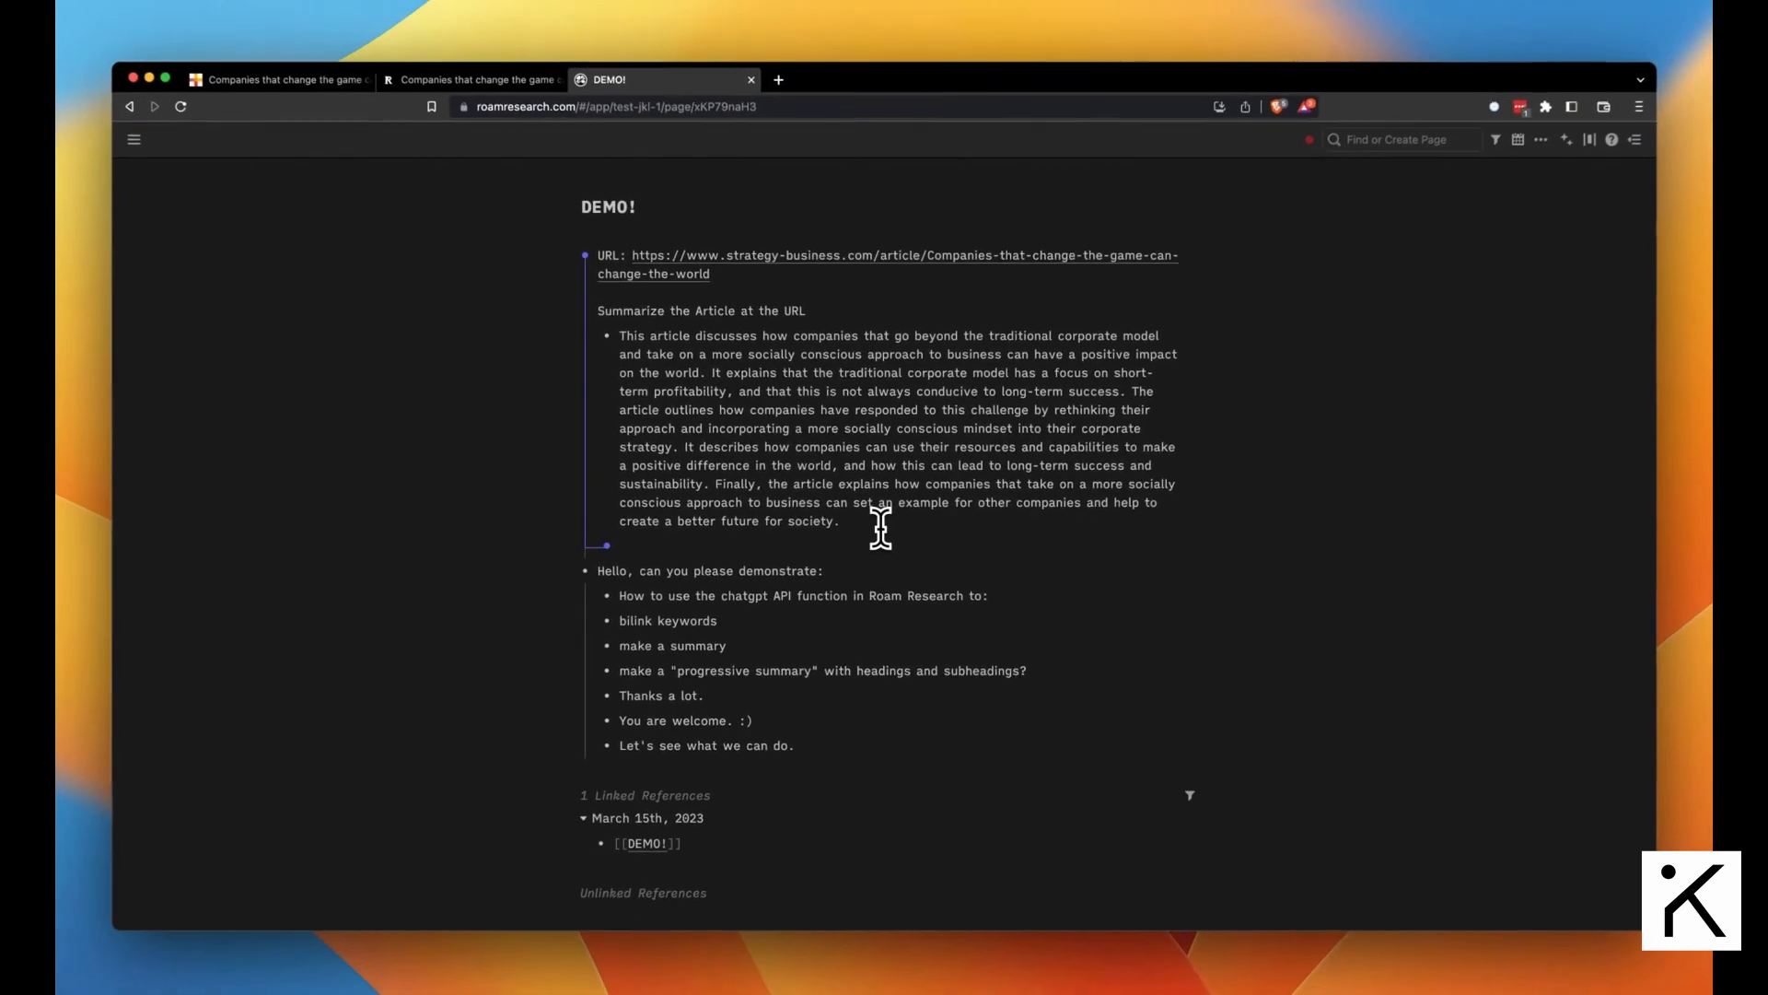
{"action": "type", "text": "a"}
{"action": "key", "text": "Tab"}
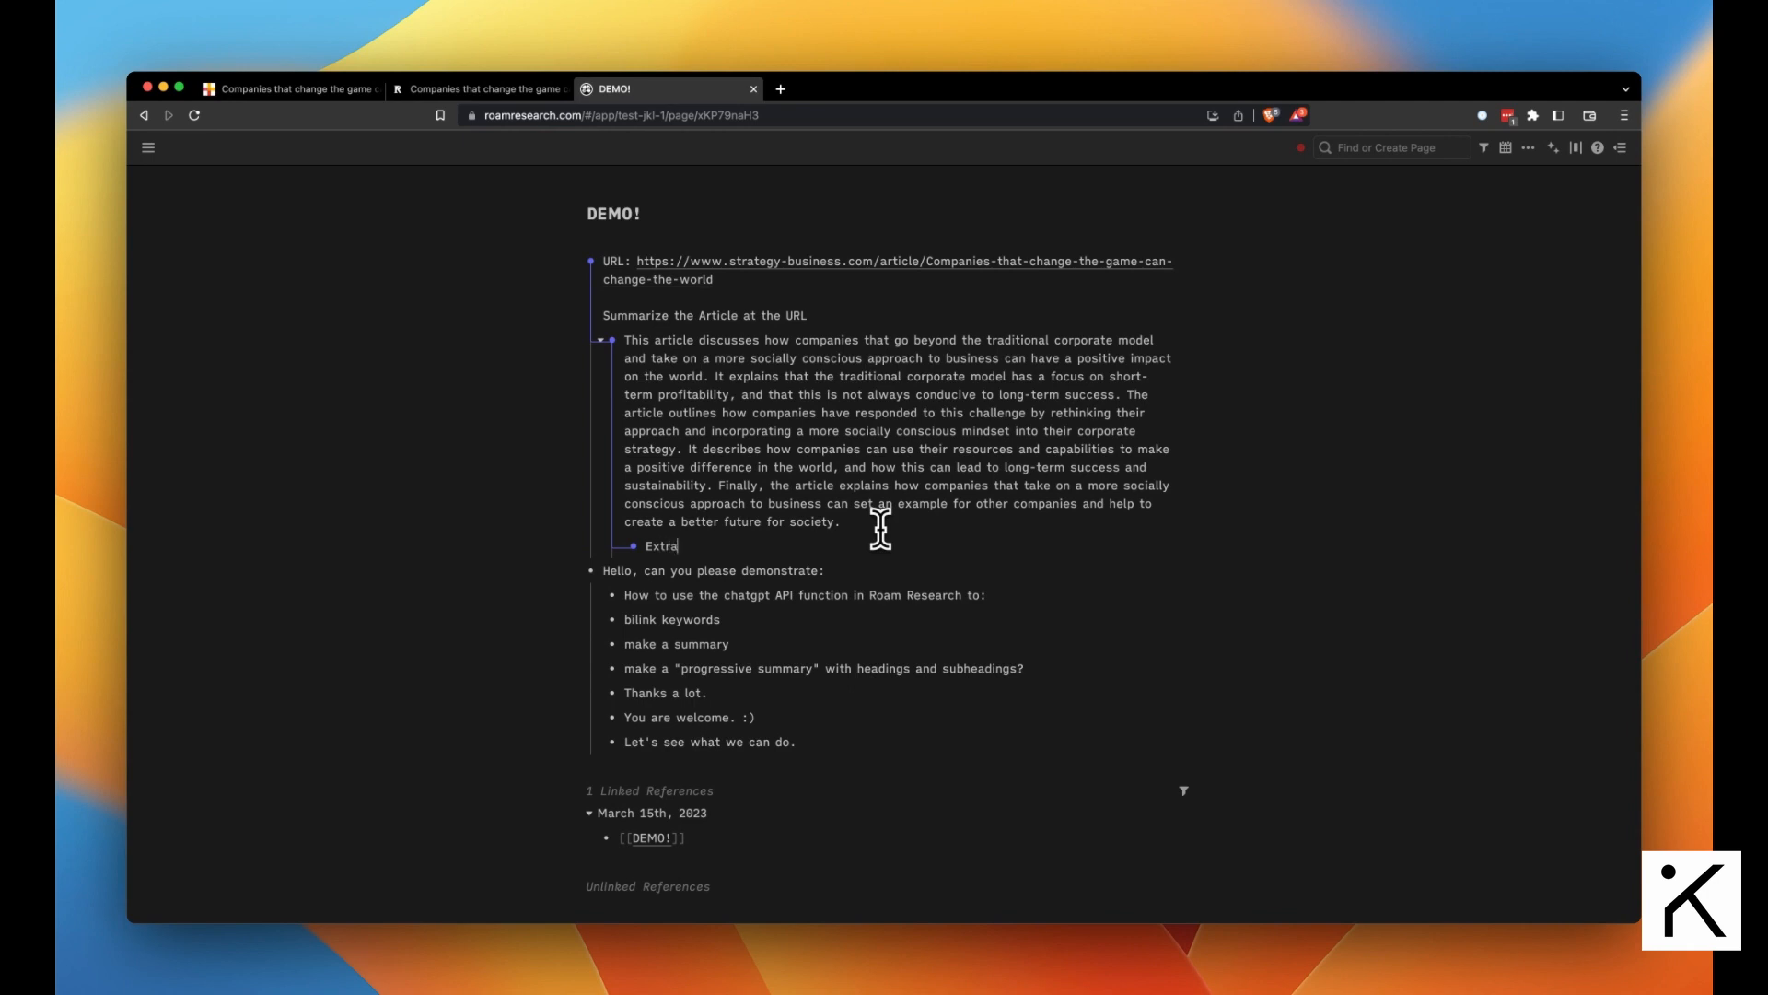
{"action": "type", "text": "ct the Keywords from the Summary"}
- Insert a "Summary" block above the generated summary paragraph and nest the paragraph under it
{"action": "key", "text": "Return"}
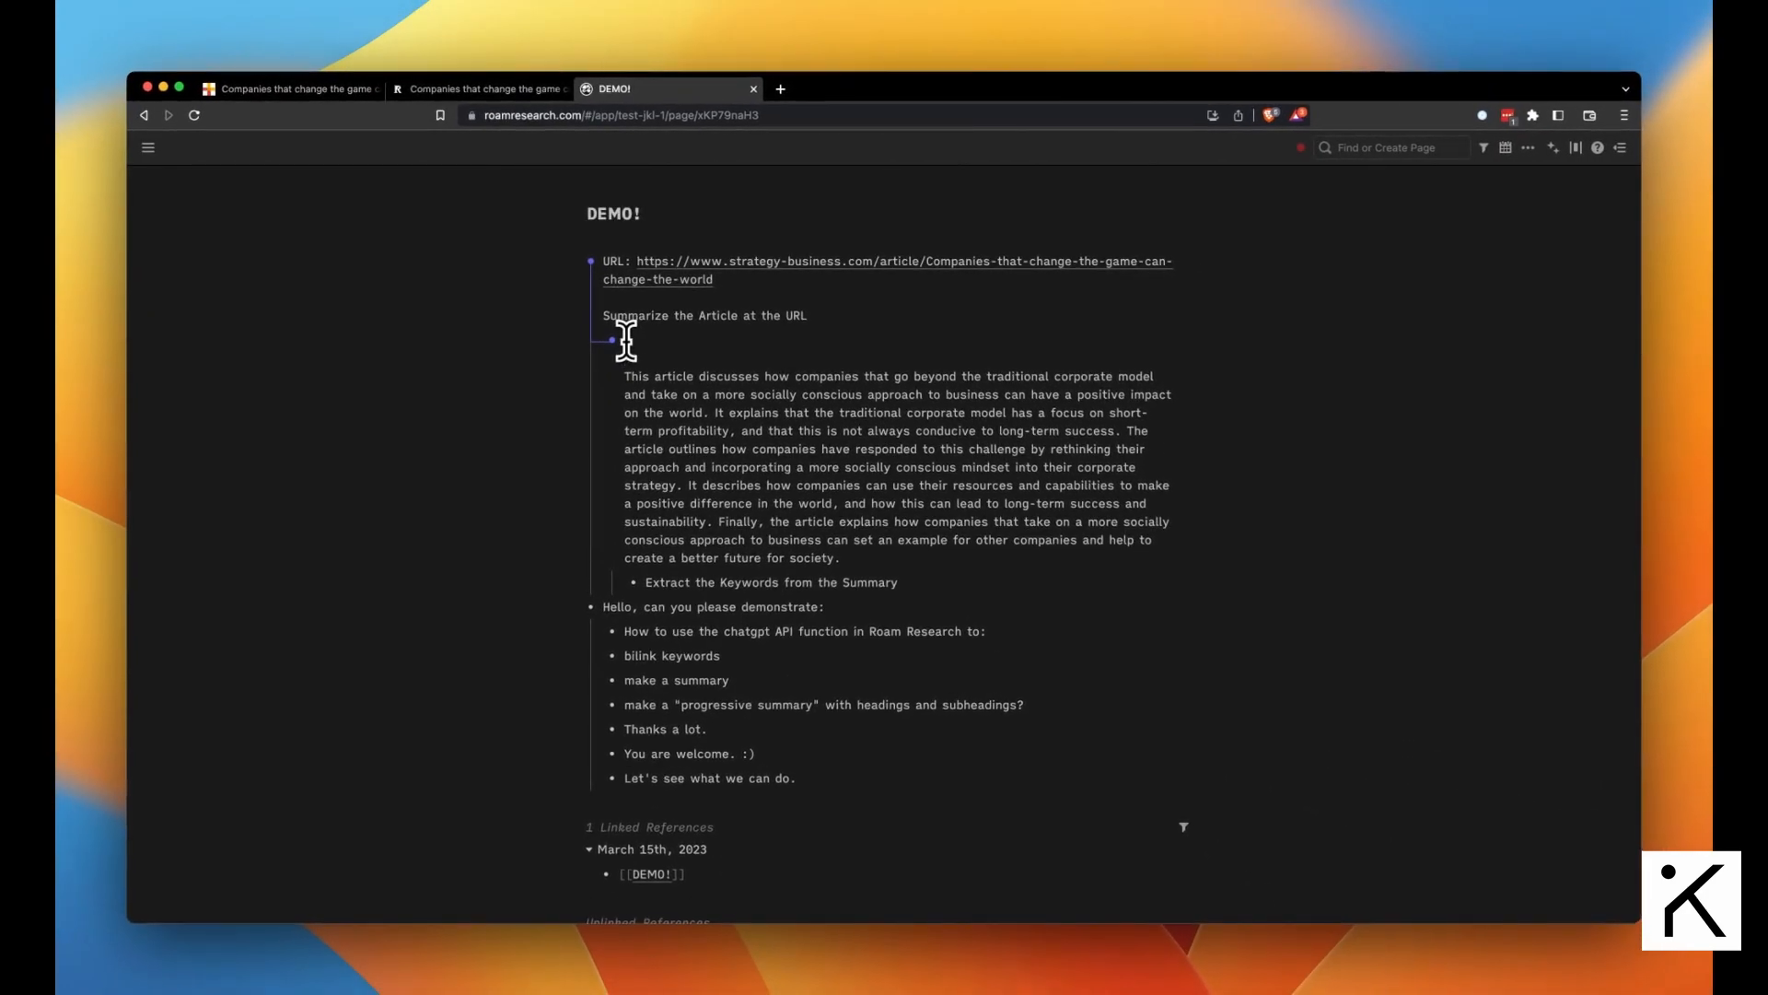
{"action": "type", "text": "Summary"}
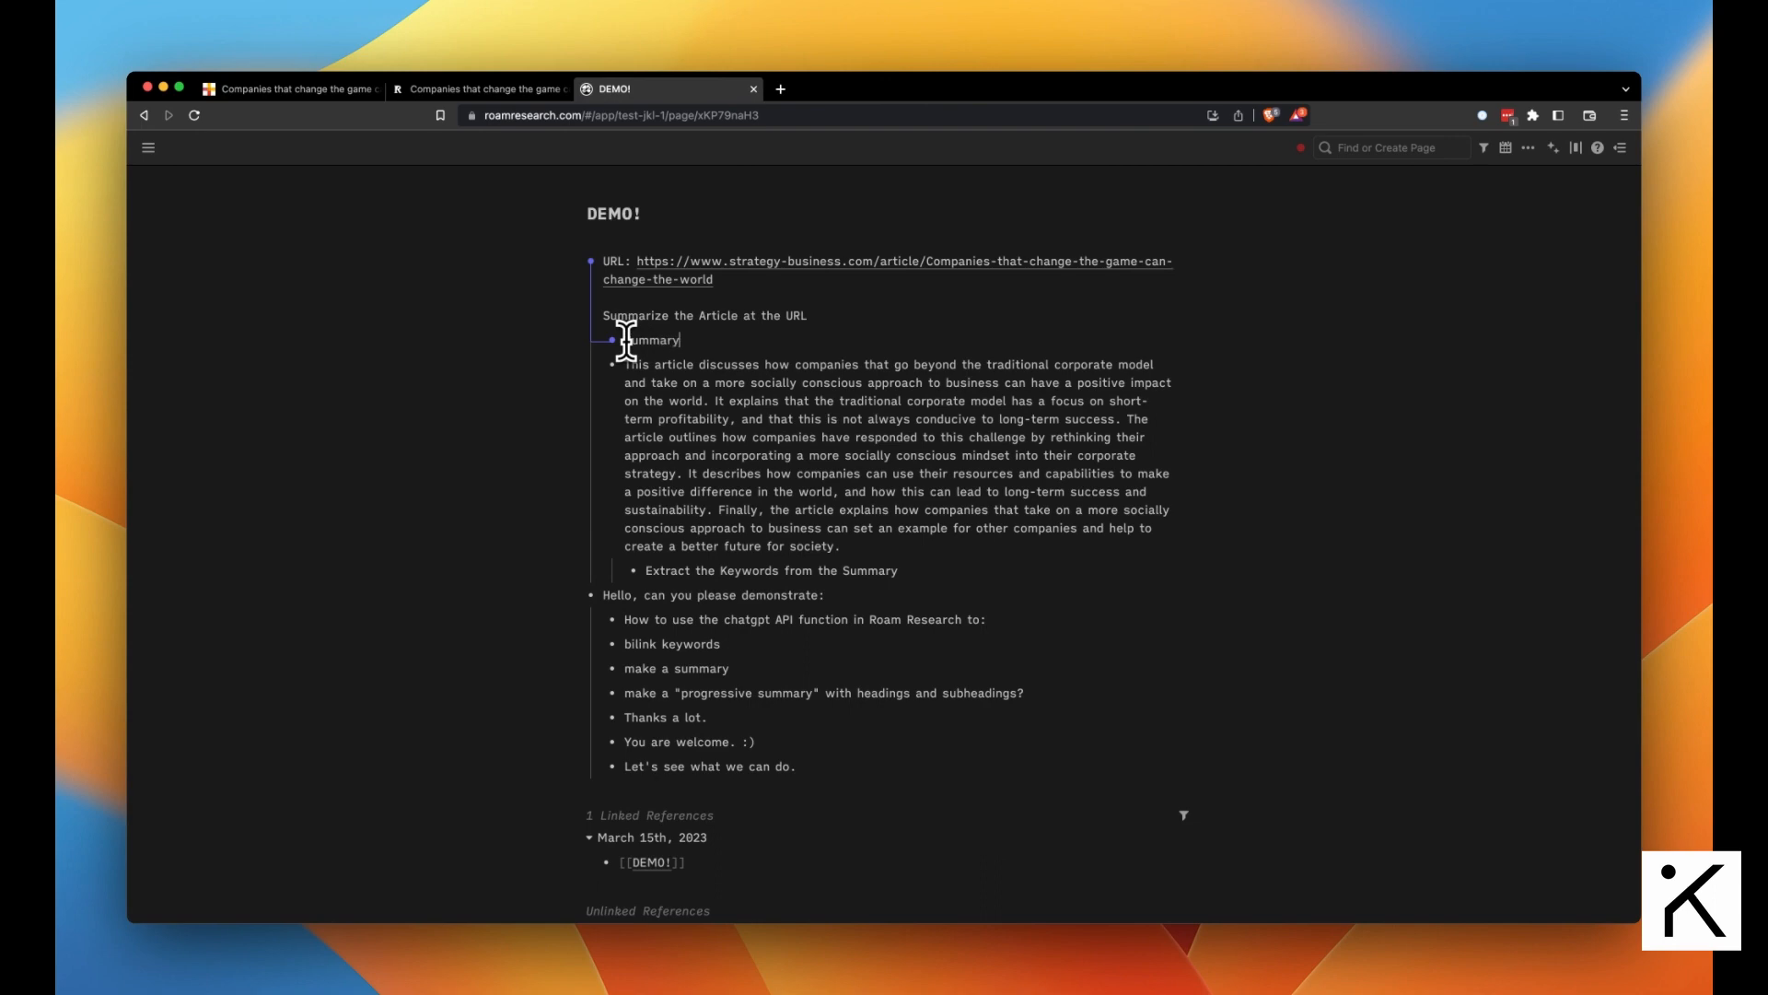
{"action": "key", "text": "Down"}
{"action": "key", "text": "Tab"}
- Run Completion (60 words) on the "Extract the Keywords from the Summary" block
{"action": "key", "text": "Down"}
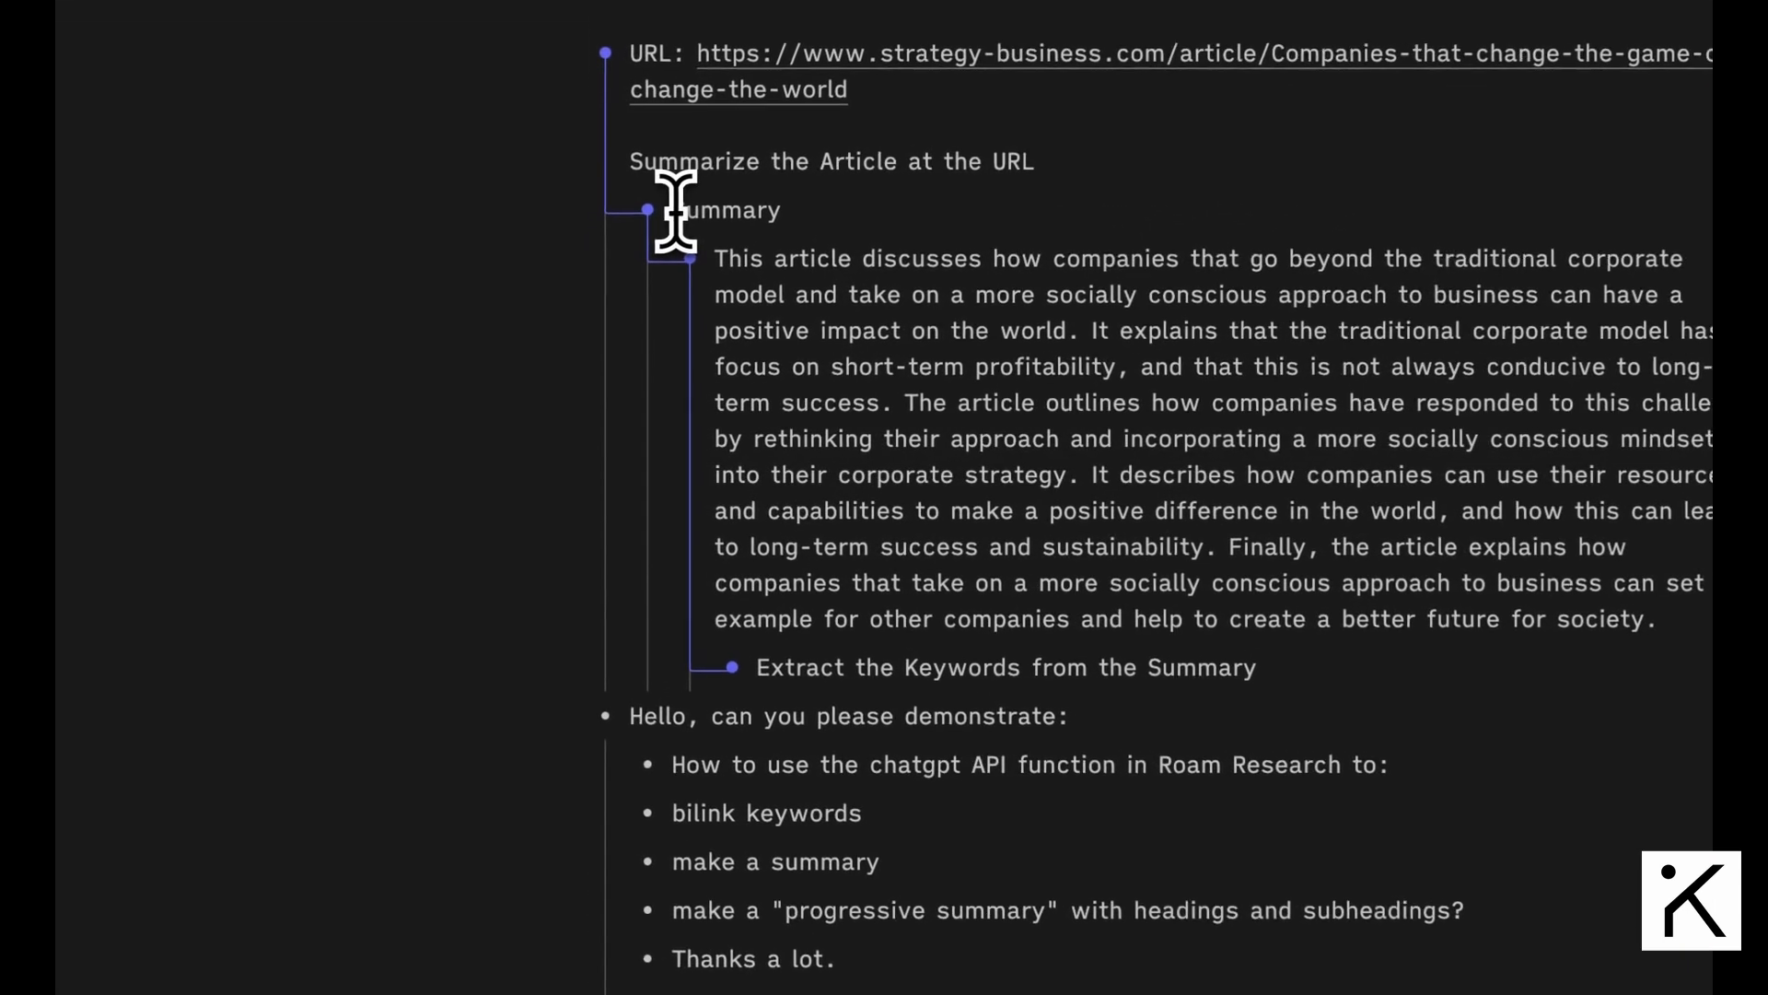
{"action": "type", "text": "qq"}
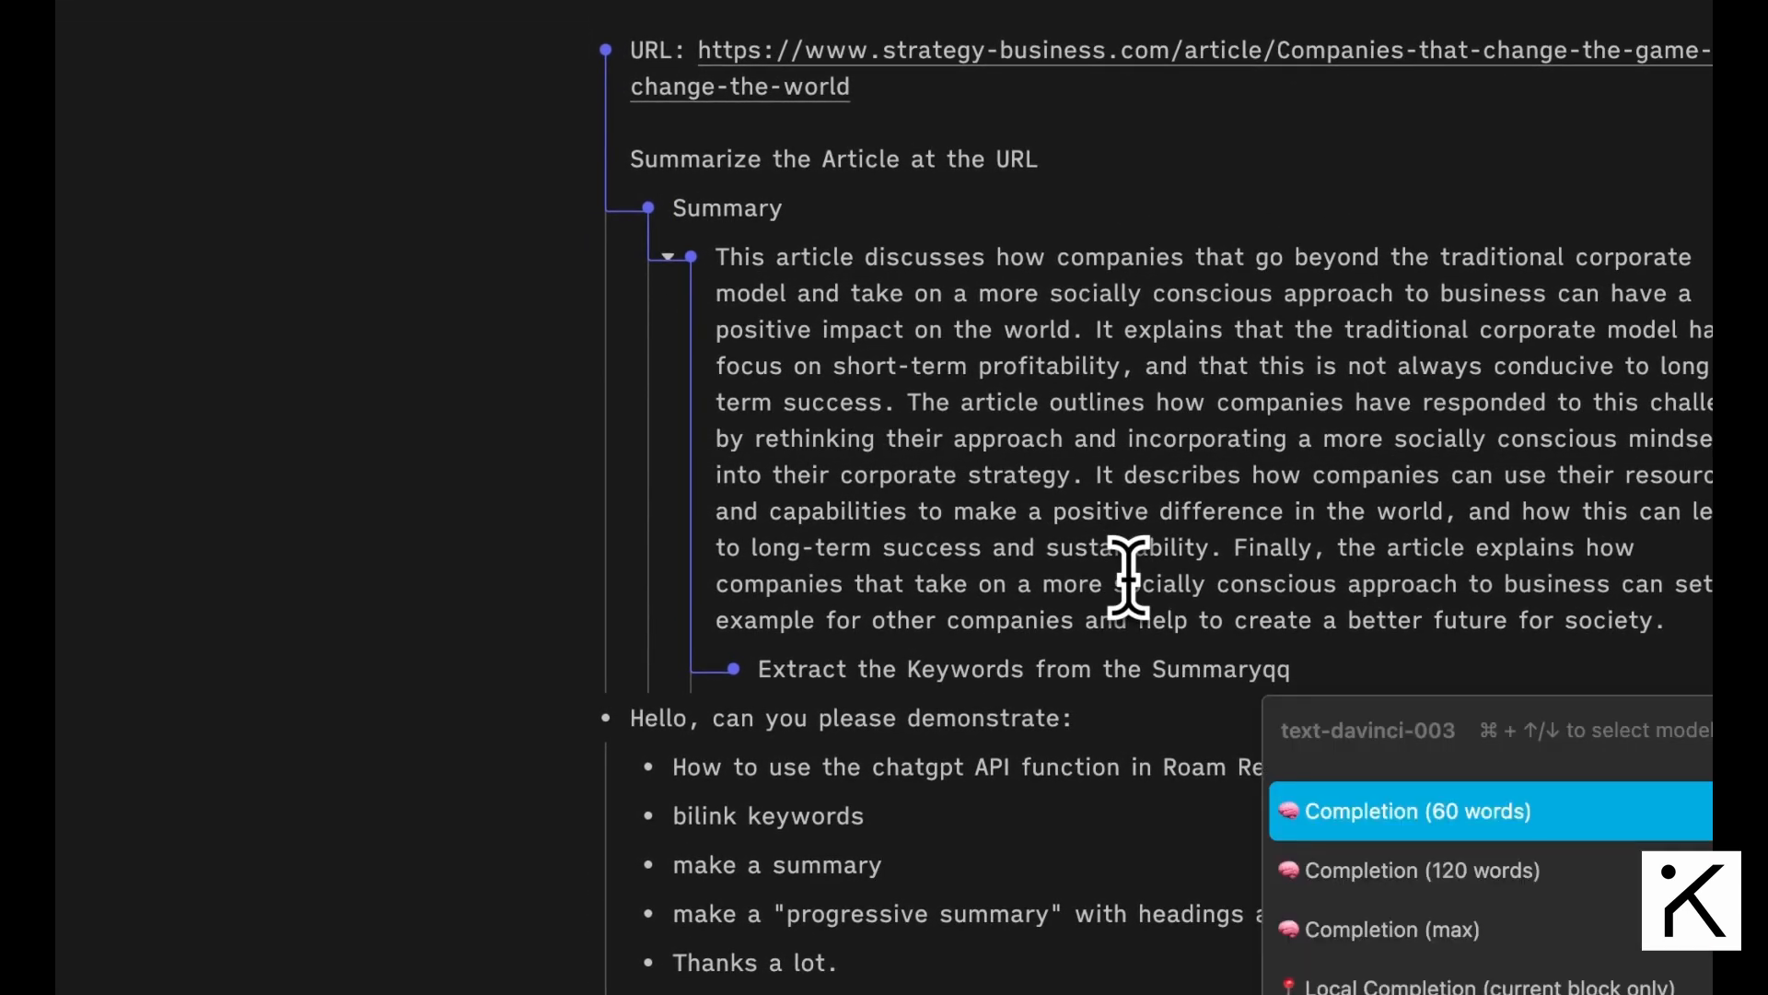
{"action": "key", "text": "BackSpace"}
{"action": "key", "text": "BackSpace"}
{"action": "type", "text": "qq"}
{"action": "key", "text": "Down"}
{"action": "key", "text": "Up"}
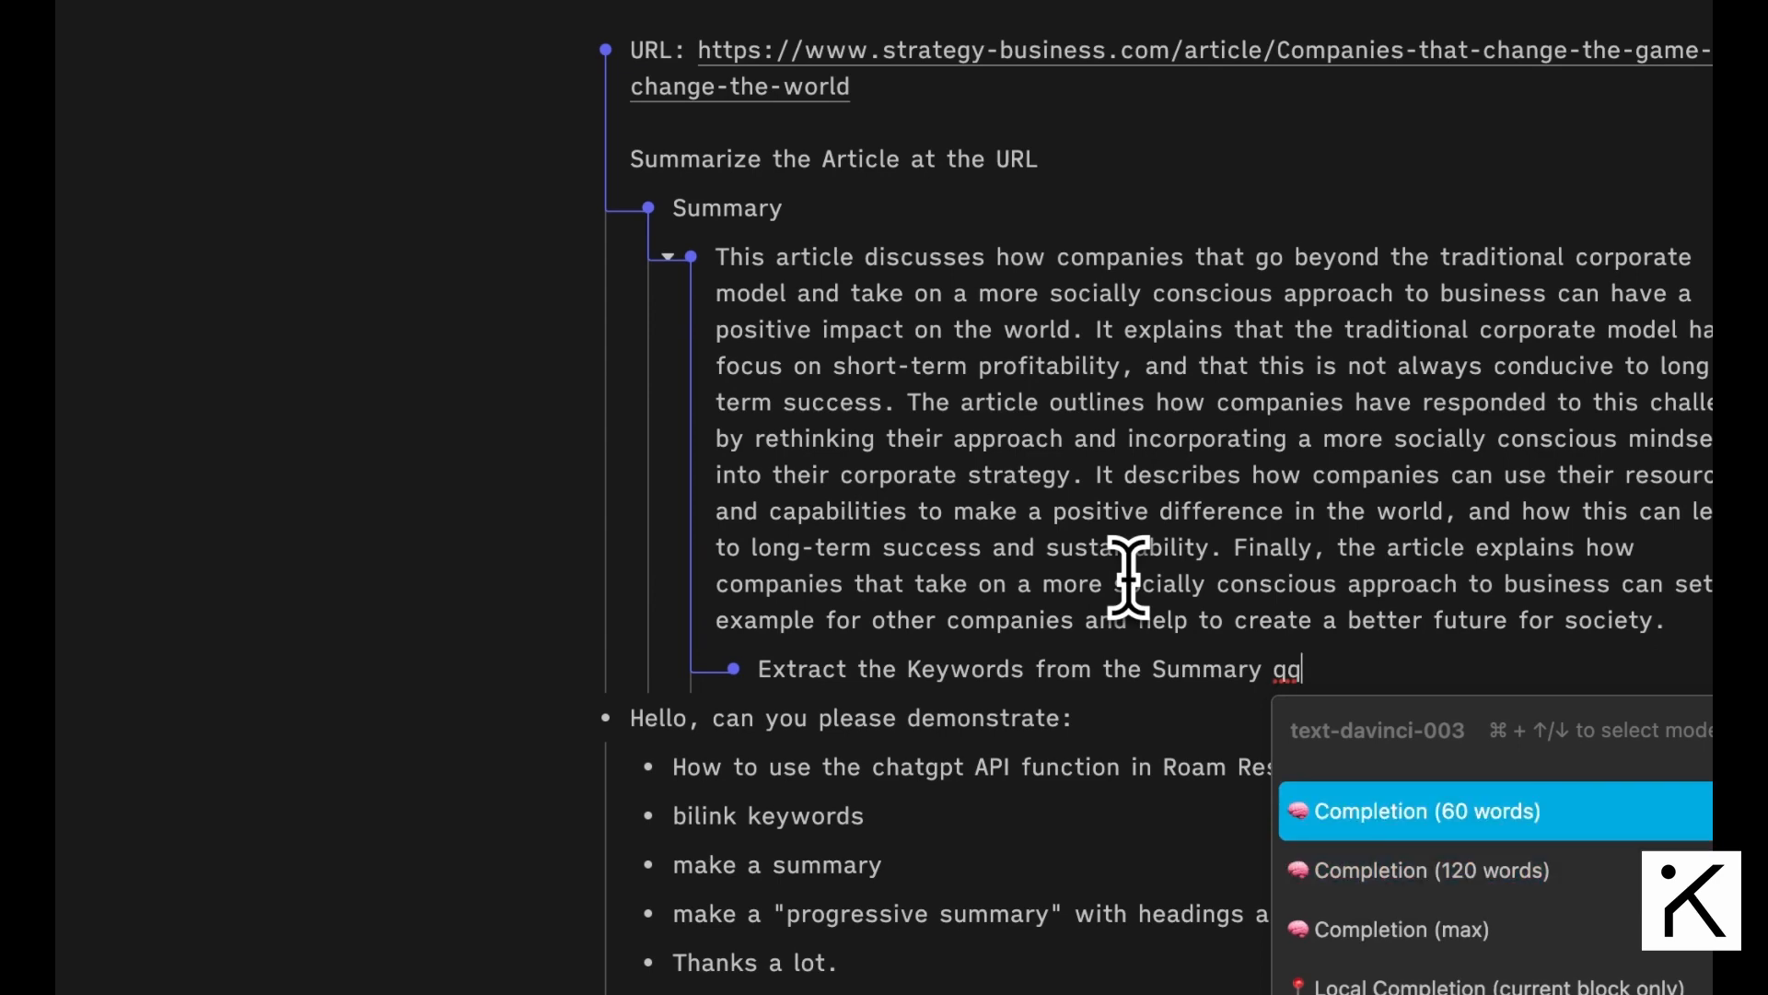
{"action": "key", "text": "Return"}
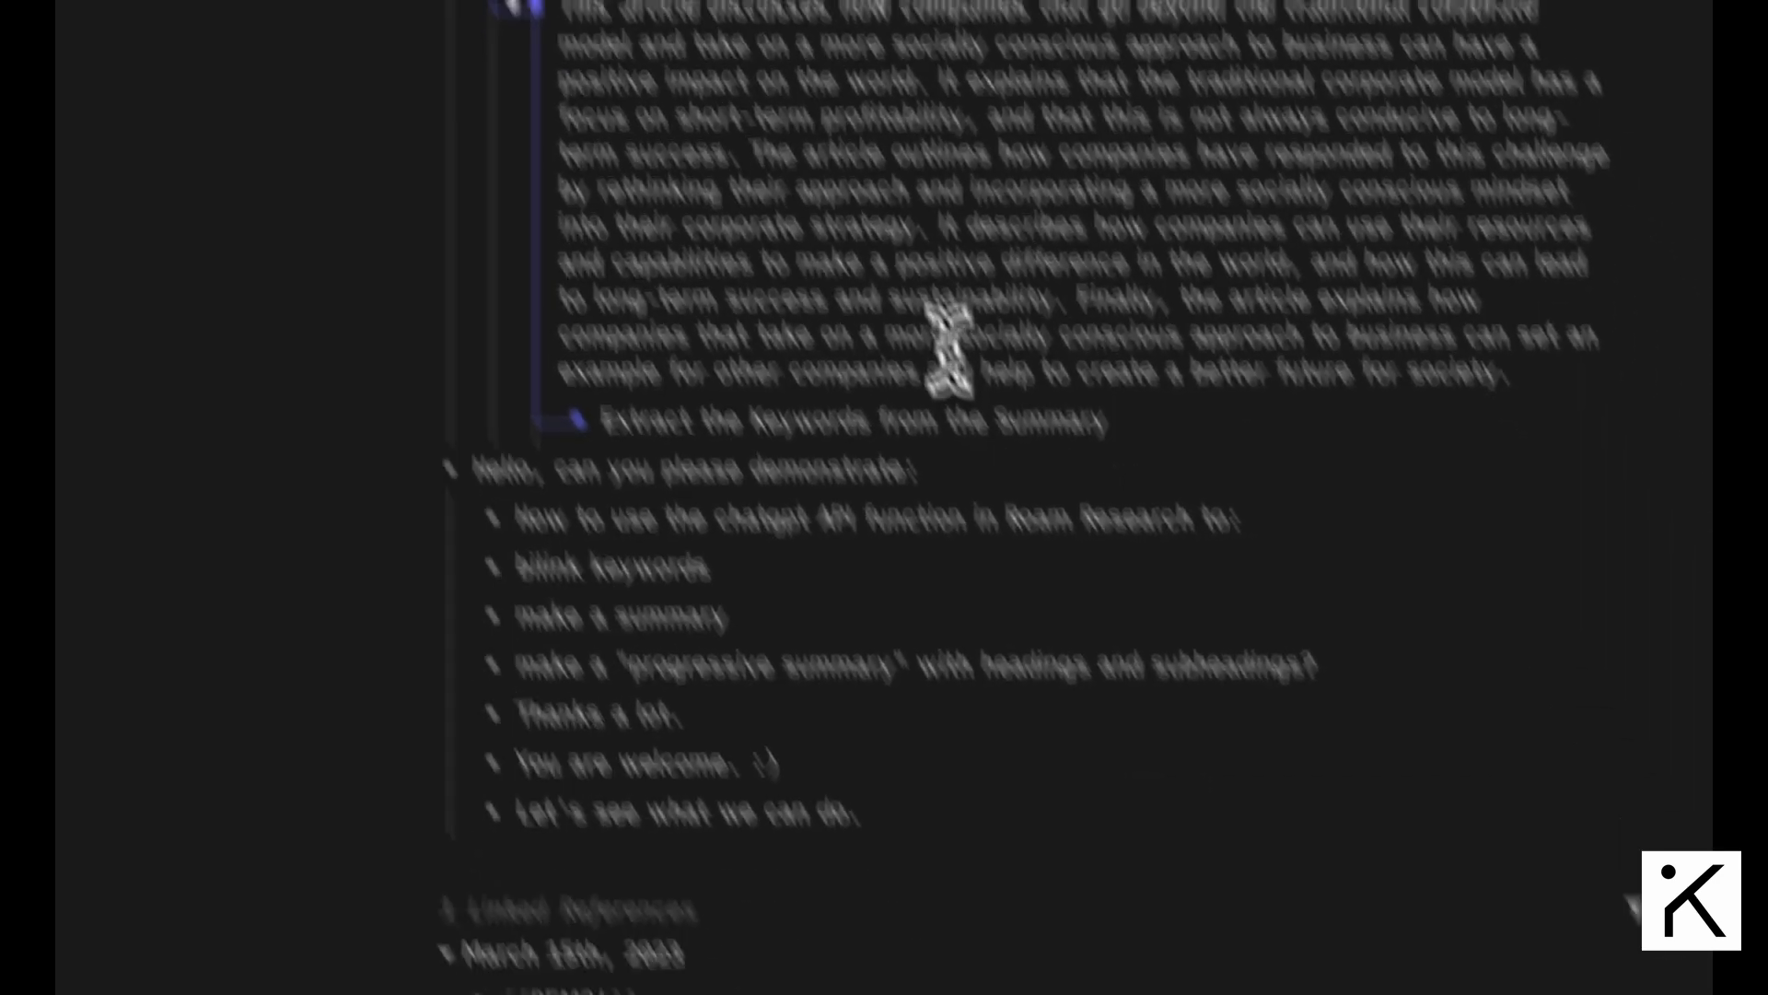
- Add a "Keywords" block above the generated keyword list and nest all keywords from Corporate Model to Better Future under it
{"action": "key", "text": "Home"}
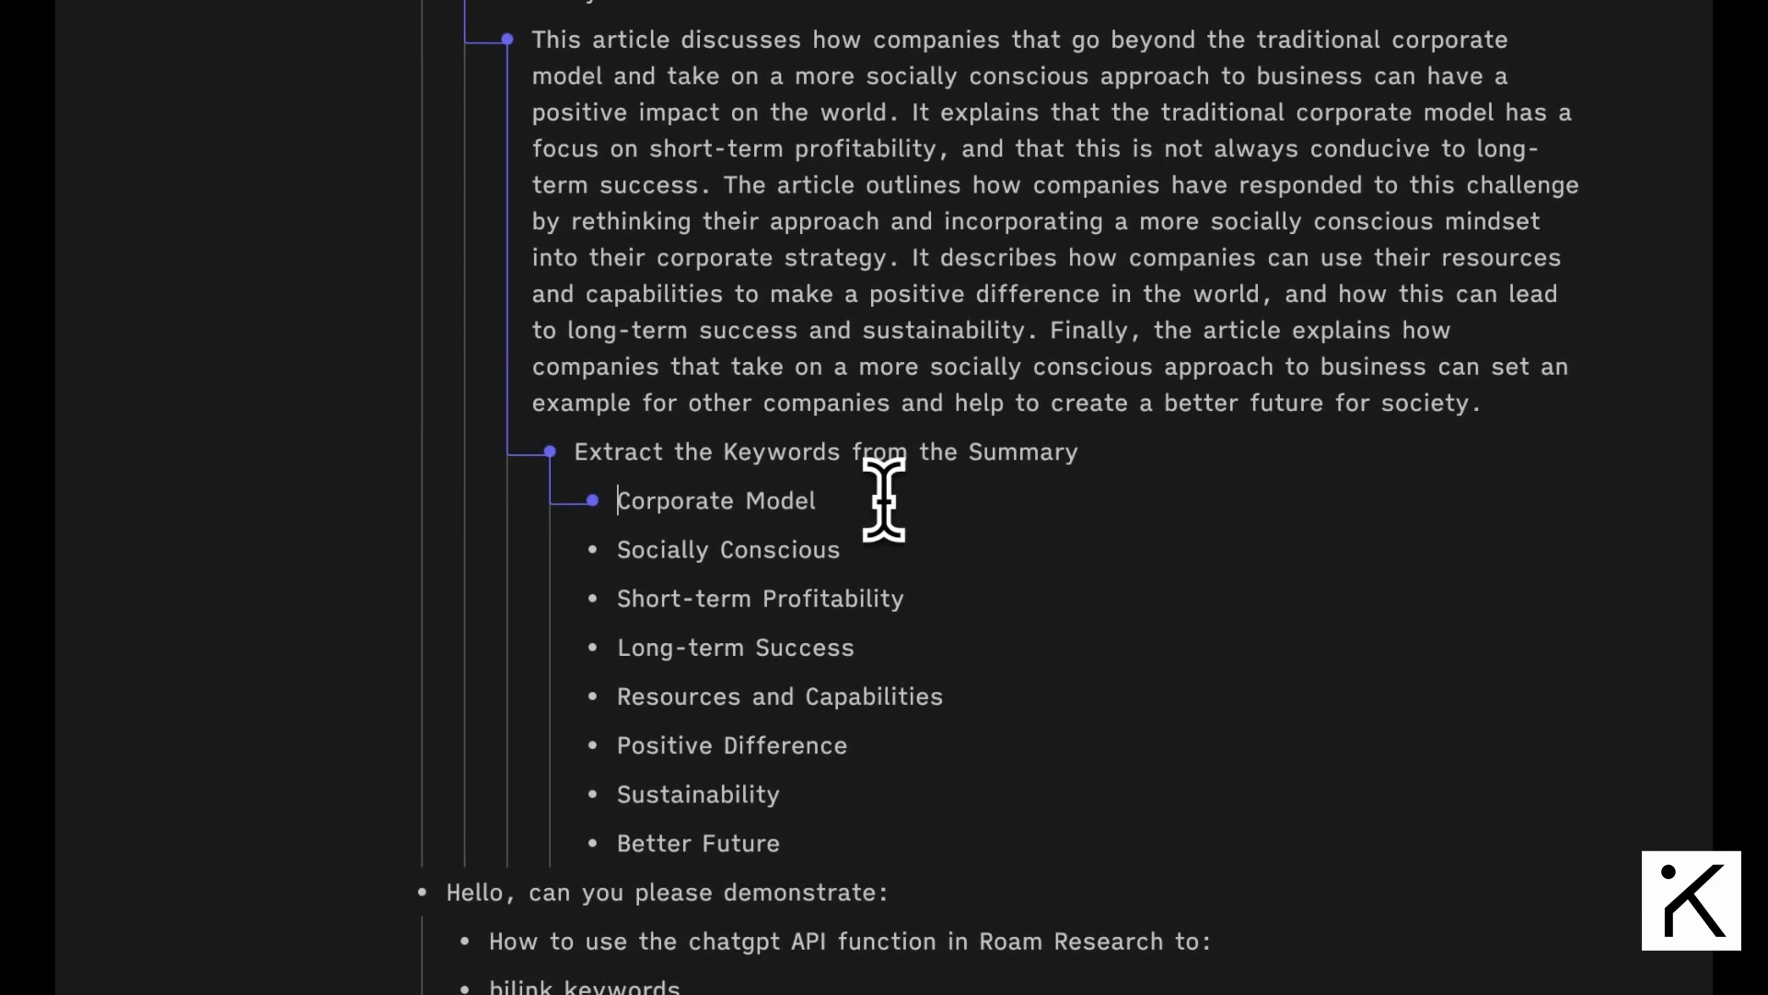
{"action": "key", "text": "Return"}
{"action": "type", "text": "Keywords"}
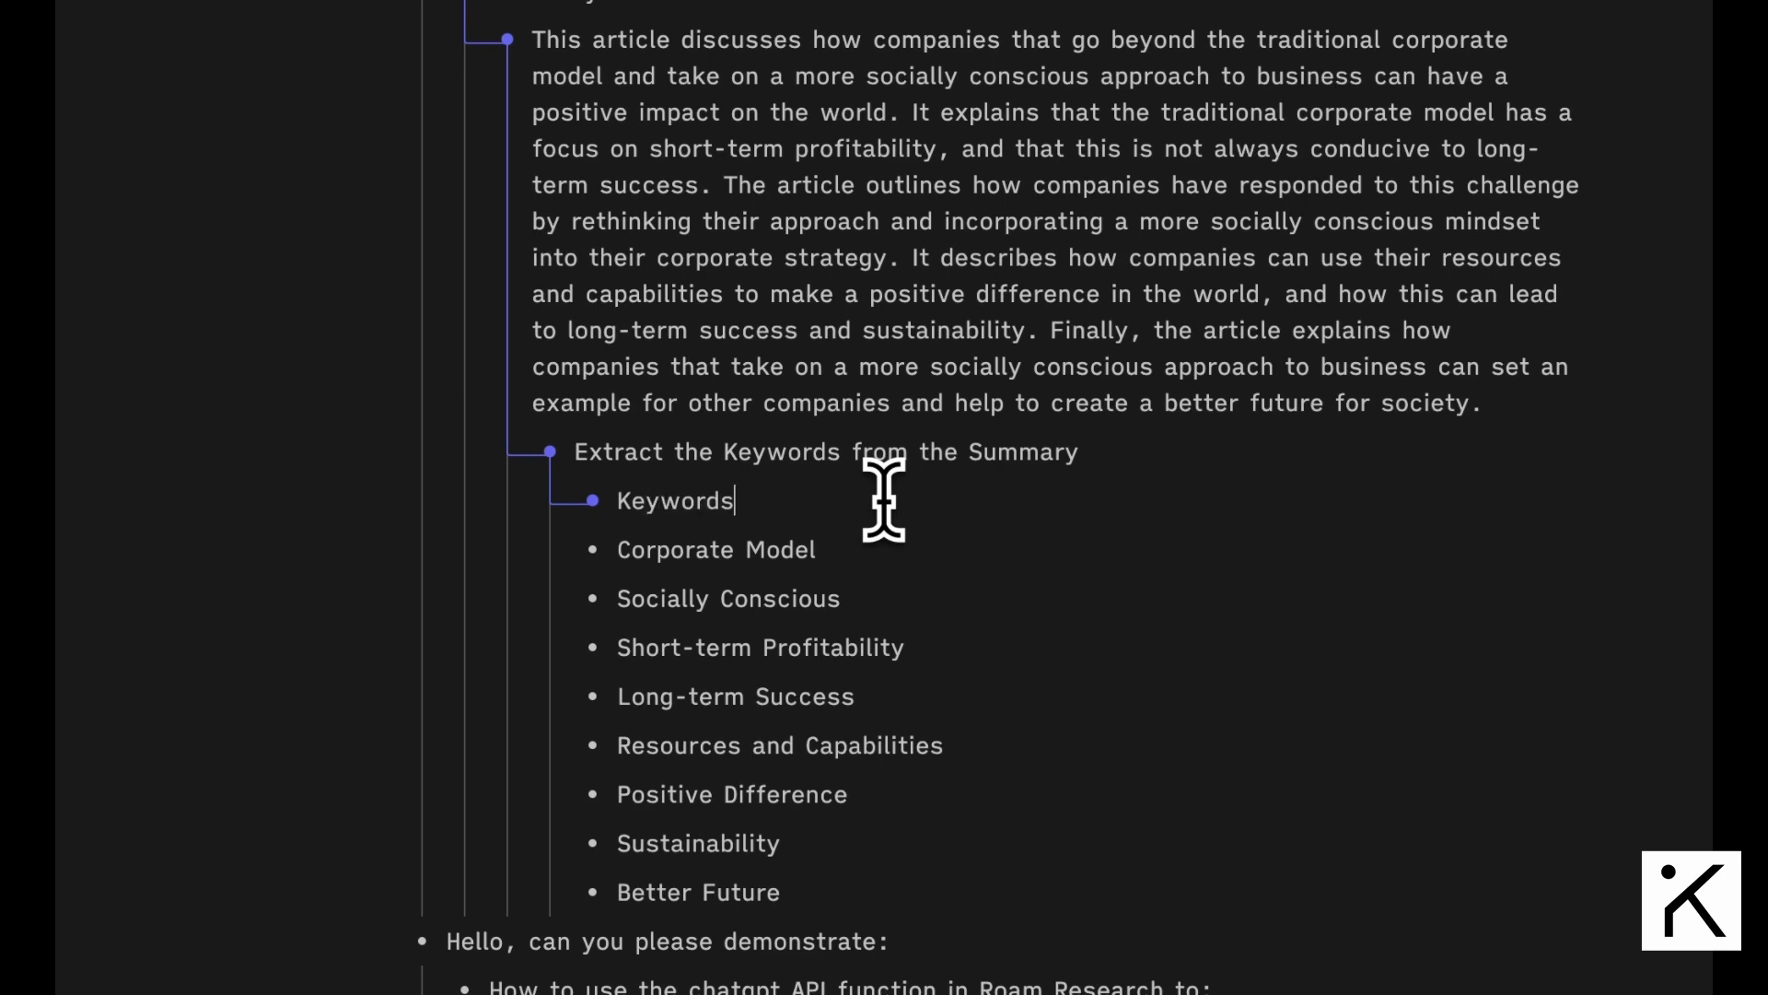
{"action": "key", "text": "Down"}
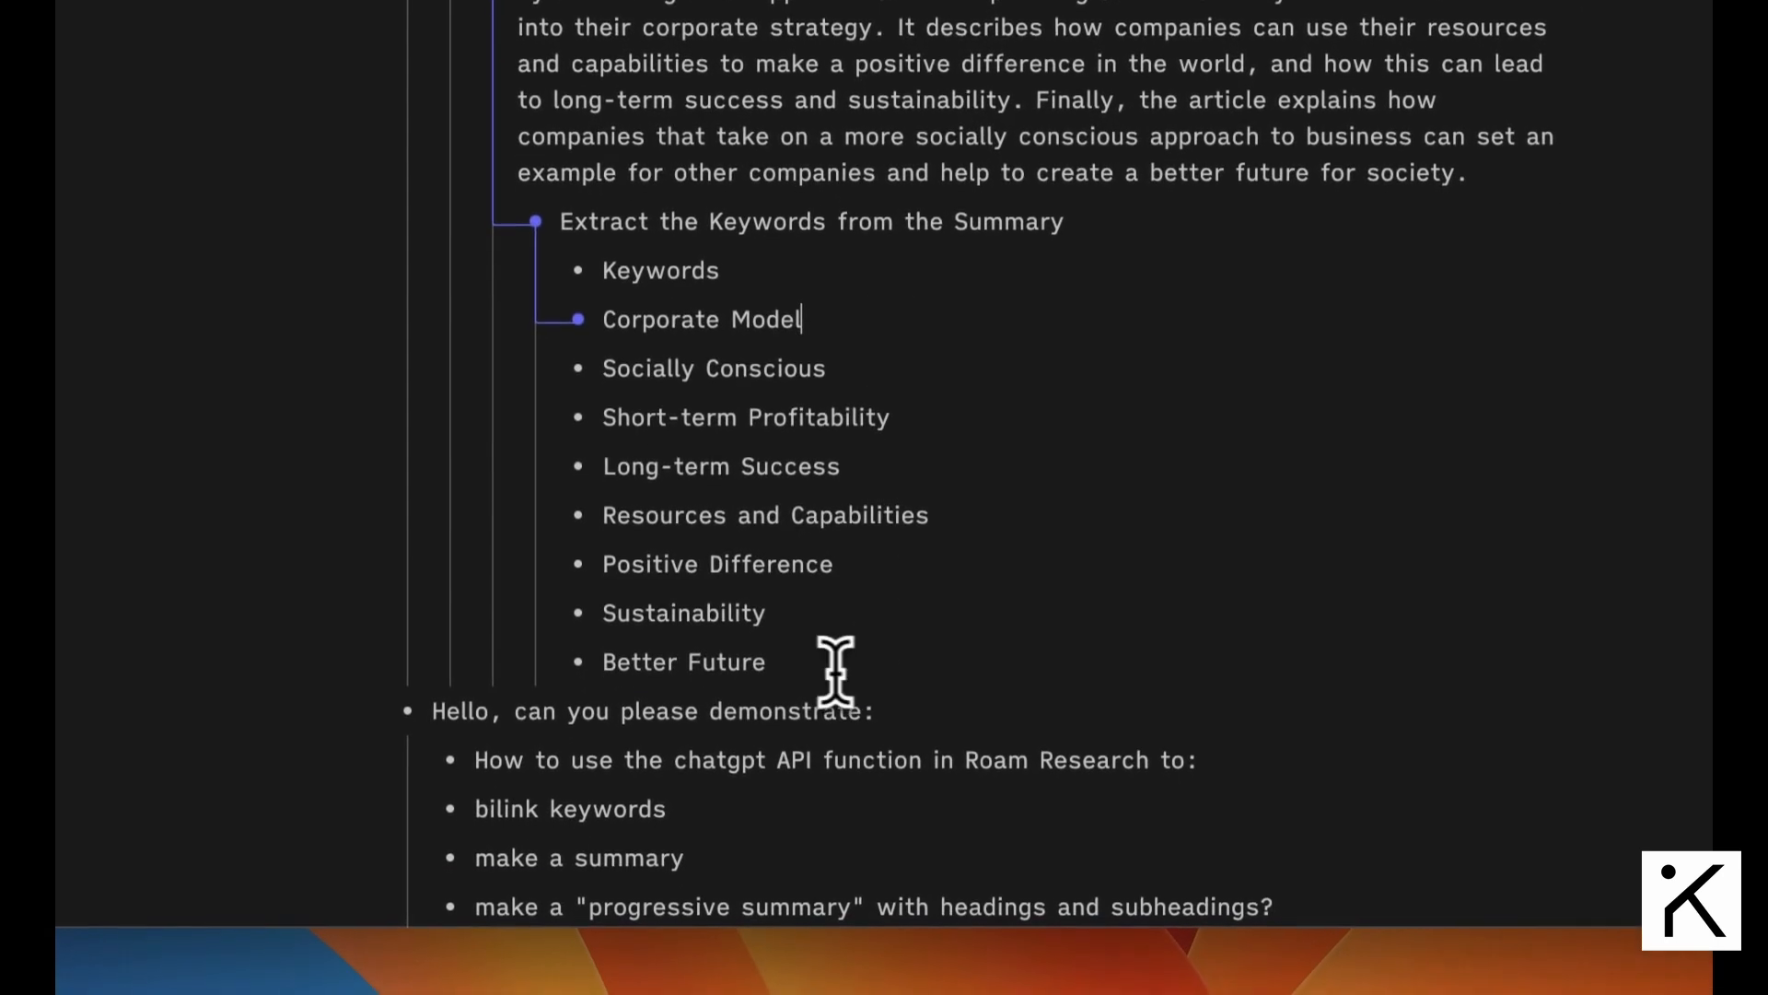
{"action": "left_click", "coordinate": [851, 889], "text": "shift"}
{"action": "scroll", "coordinate": [868, 600], "scroll_direction": "down", "scroll_amount": 3}
- Add a block after Better Future reading "Divide the Summary up by Key words creating a brief summary under each key word"
{"action": "left_click", "coordinate": [861, 497]}
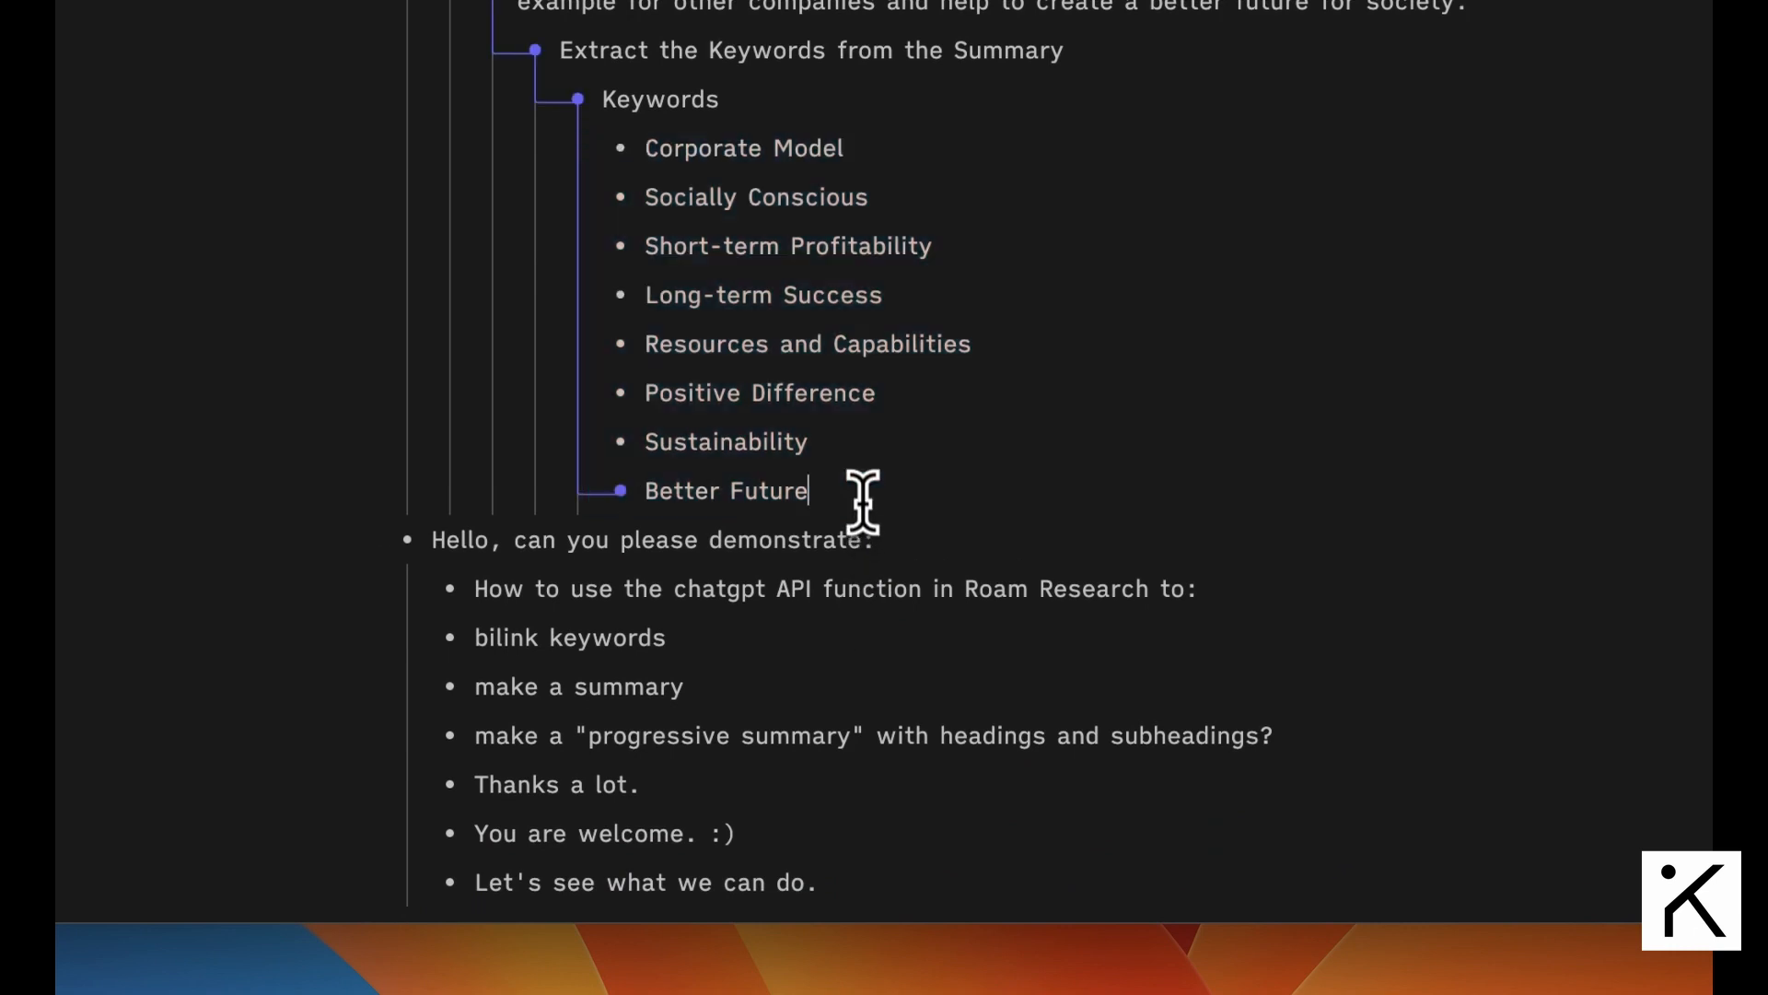
{"action": "key", "text": "Return"}
{"action": "key", "text": "shift+Tab"}
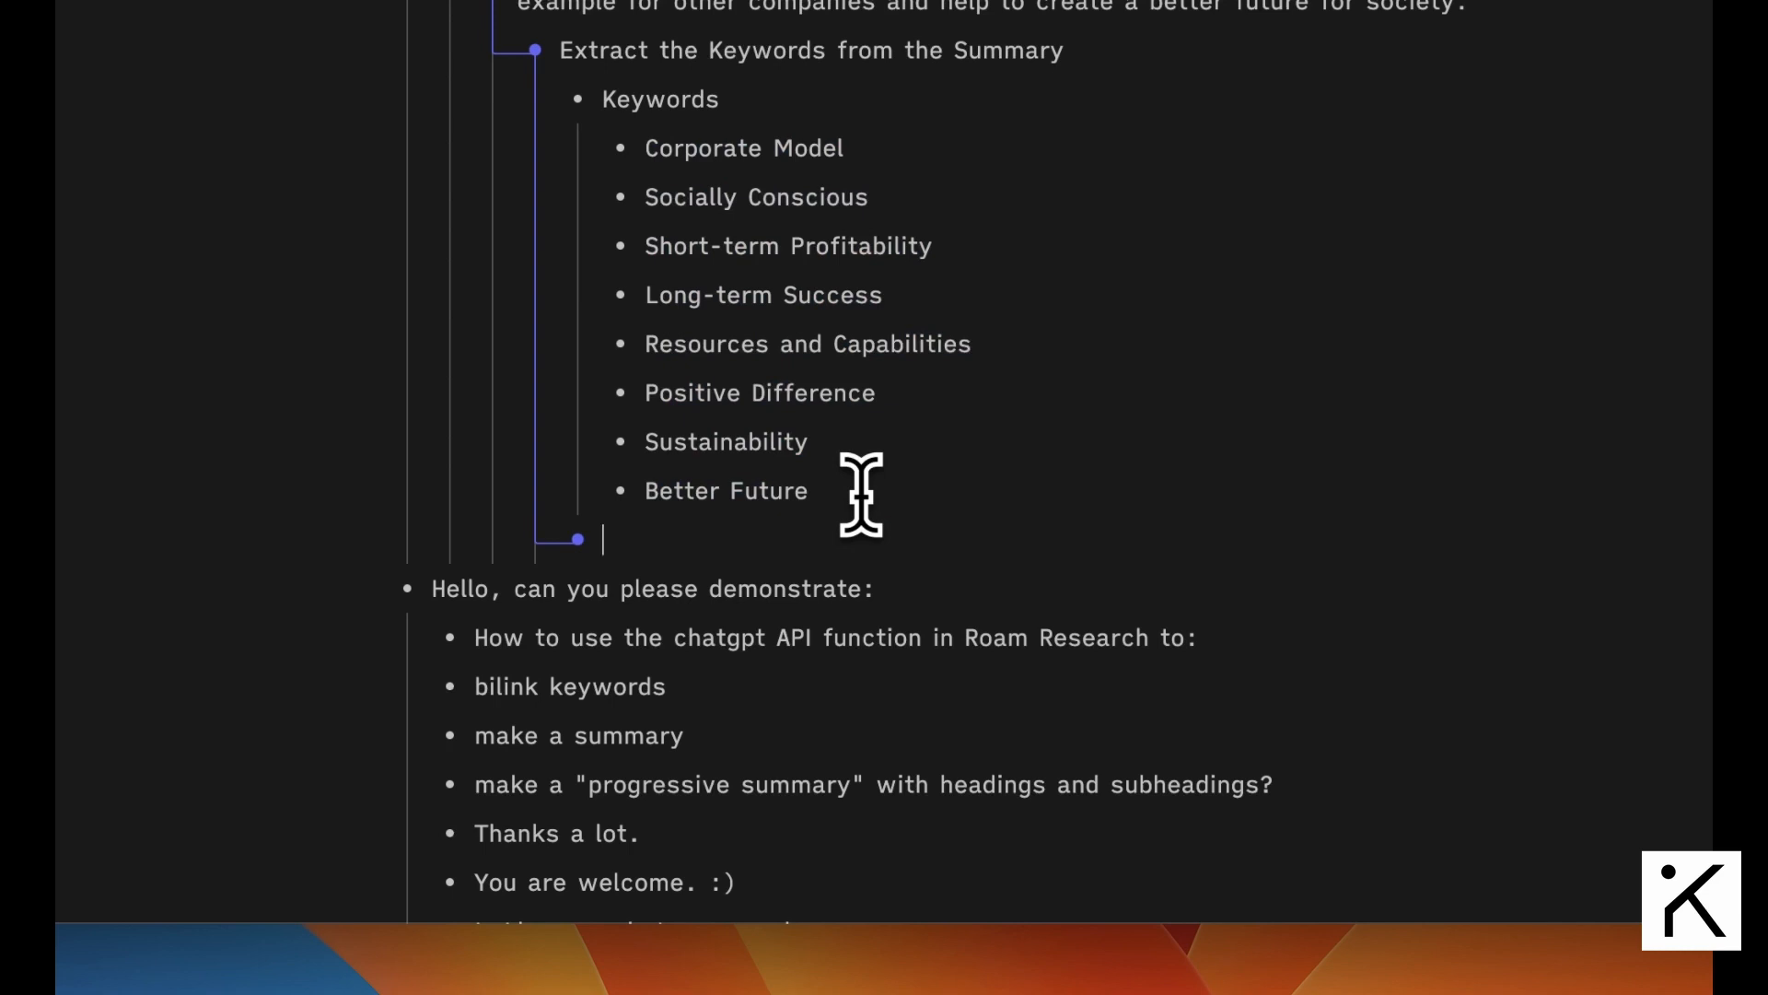
{"action": "key", "text": "Tab"}
{"action": "type", "text": "Use"}
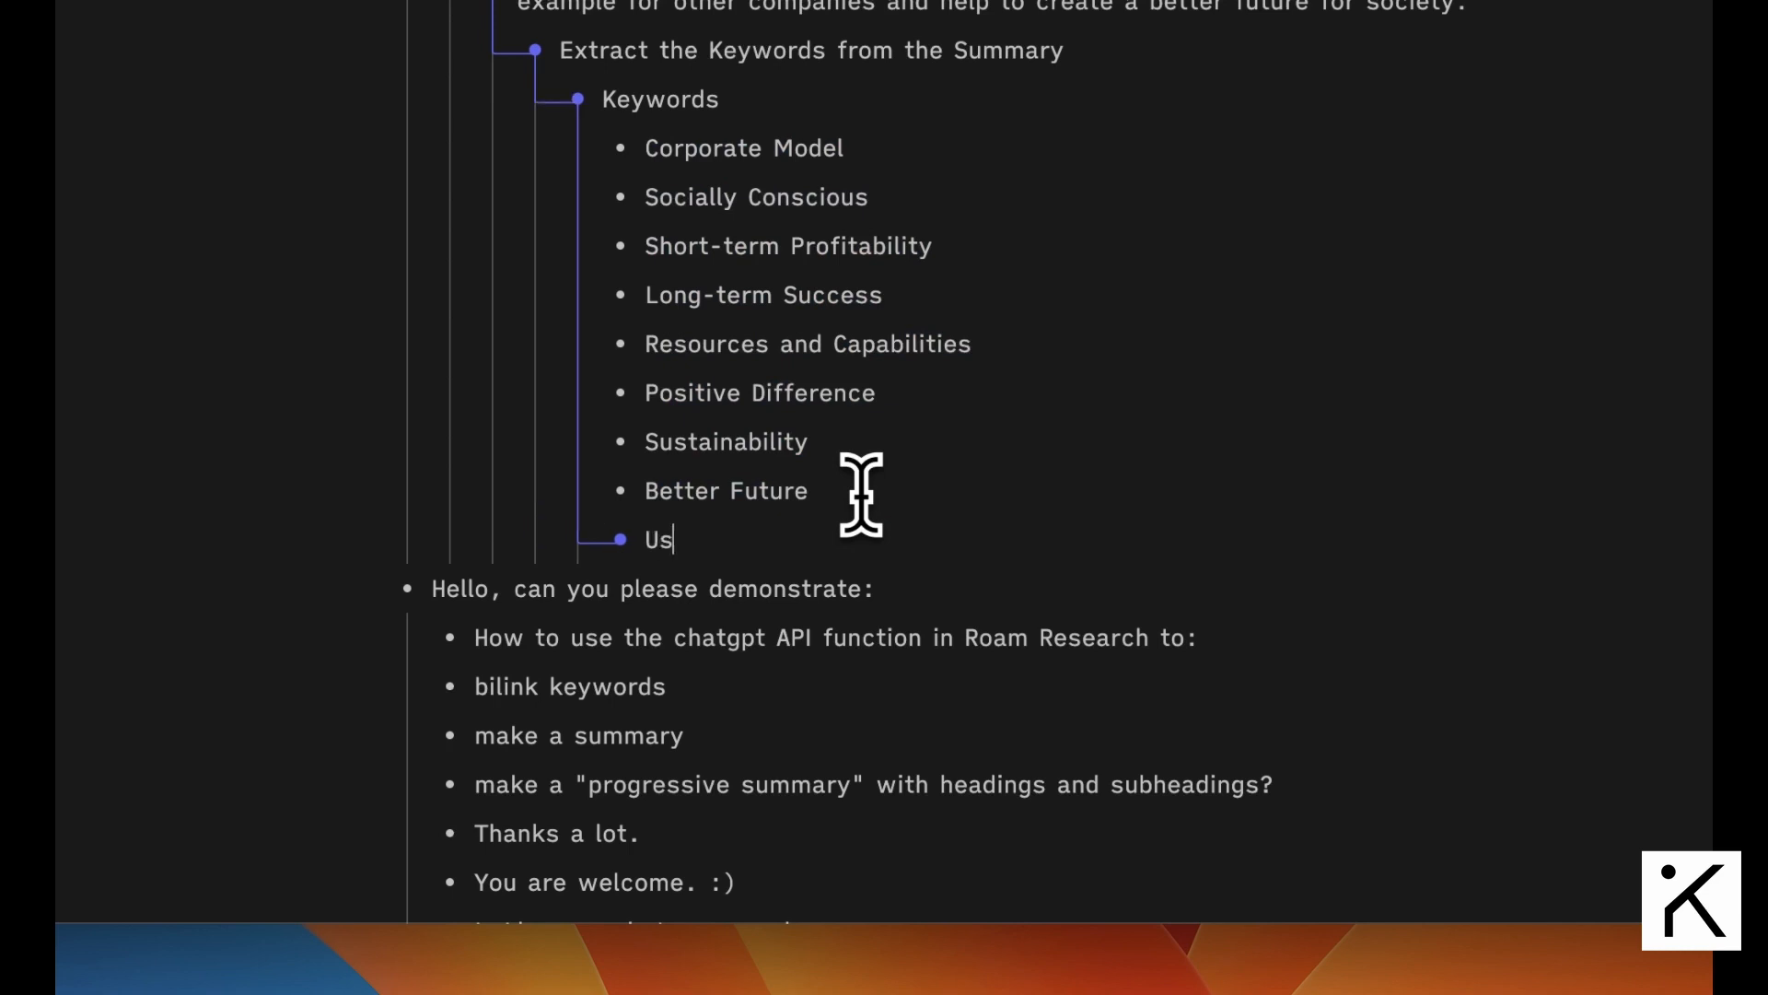
{"action": "key", "text": "BackSpace"}
{"action": "key", "text": "BackSpace"}
{"action": "key", "text": "BackSpace"}
{"action": "type", "text": "Divide the Summary up "}
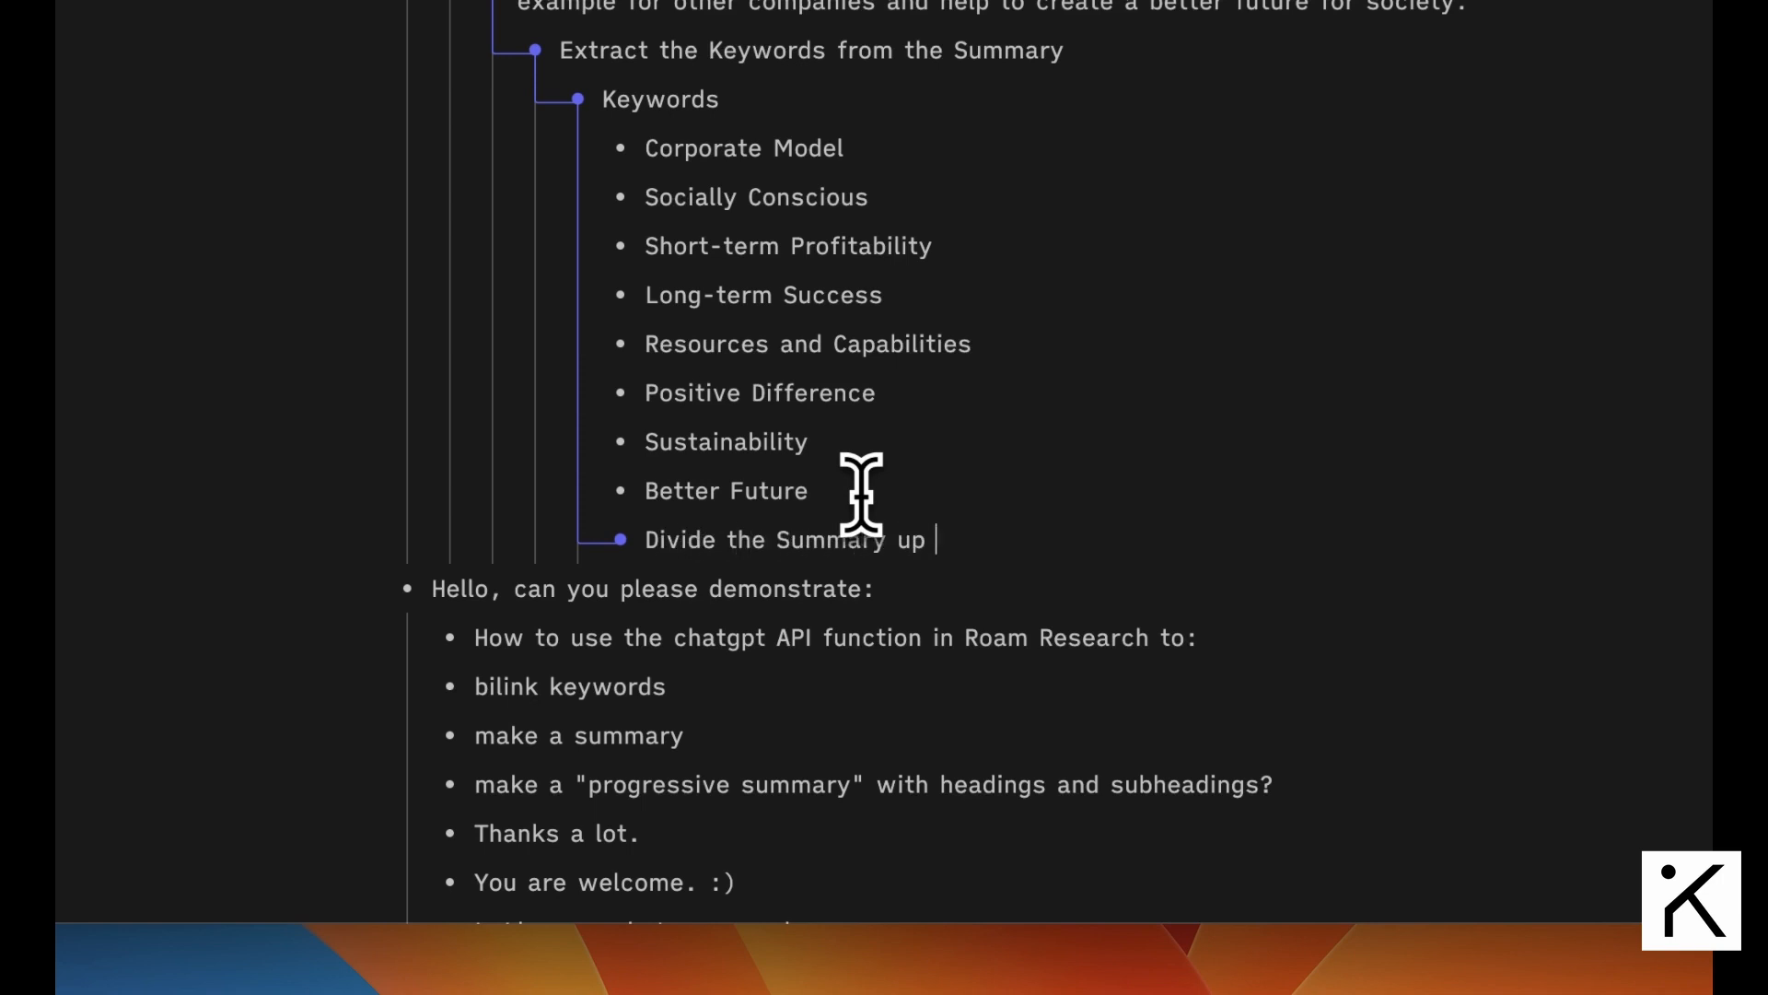
{"action": "type", "text": "by Key word"}
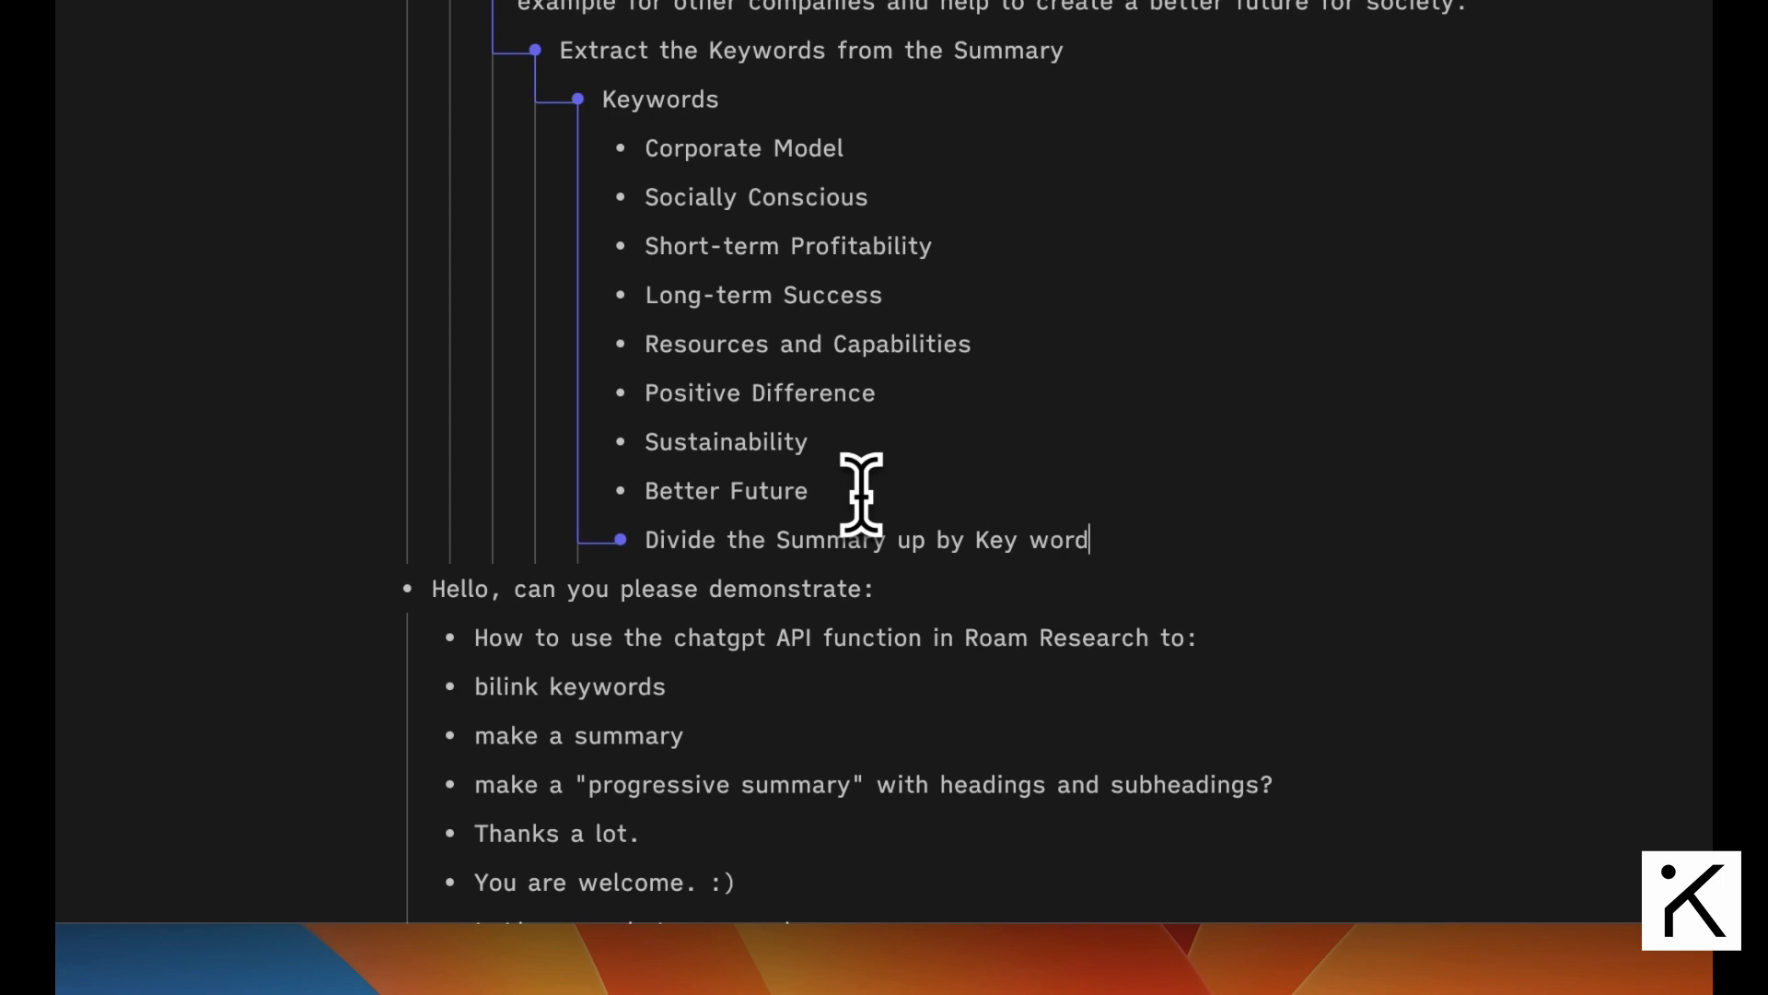
{"action": "type", "text": "s creating a brief summa"}
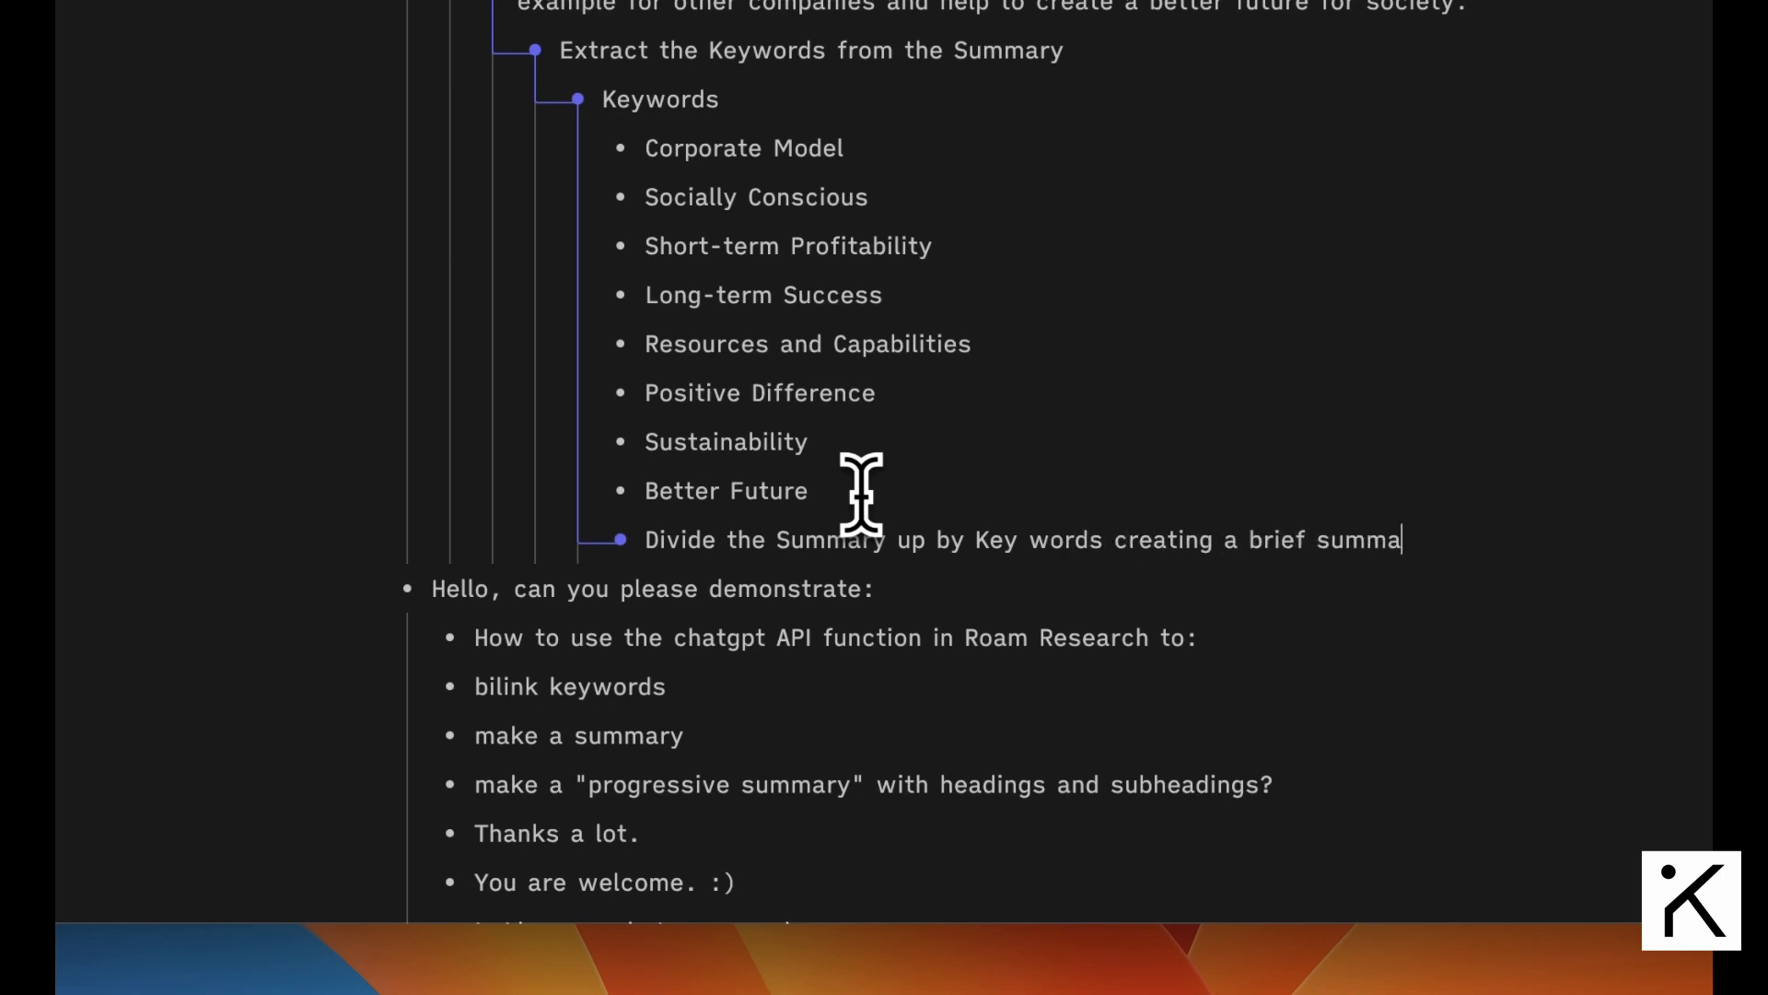
{"action": "type", "text": "ry under a"}
{"action": "type", "text": "ach key"}
{"action": "key", "text": "BackSpace"}
{"action": "type", "text": "w"}
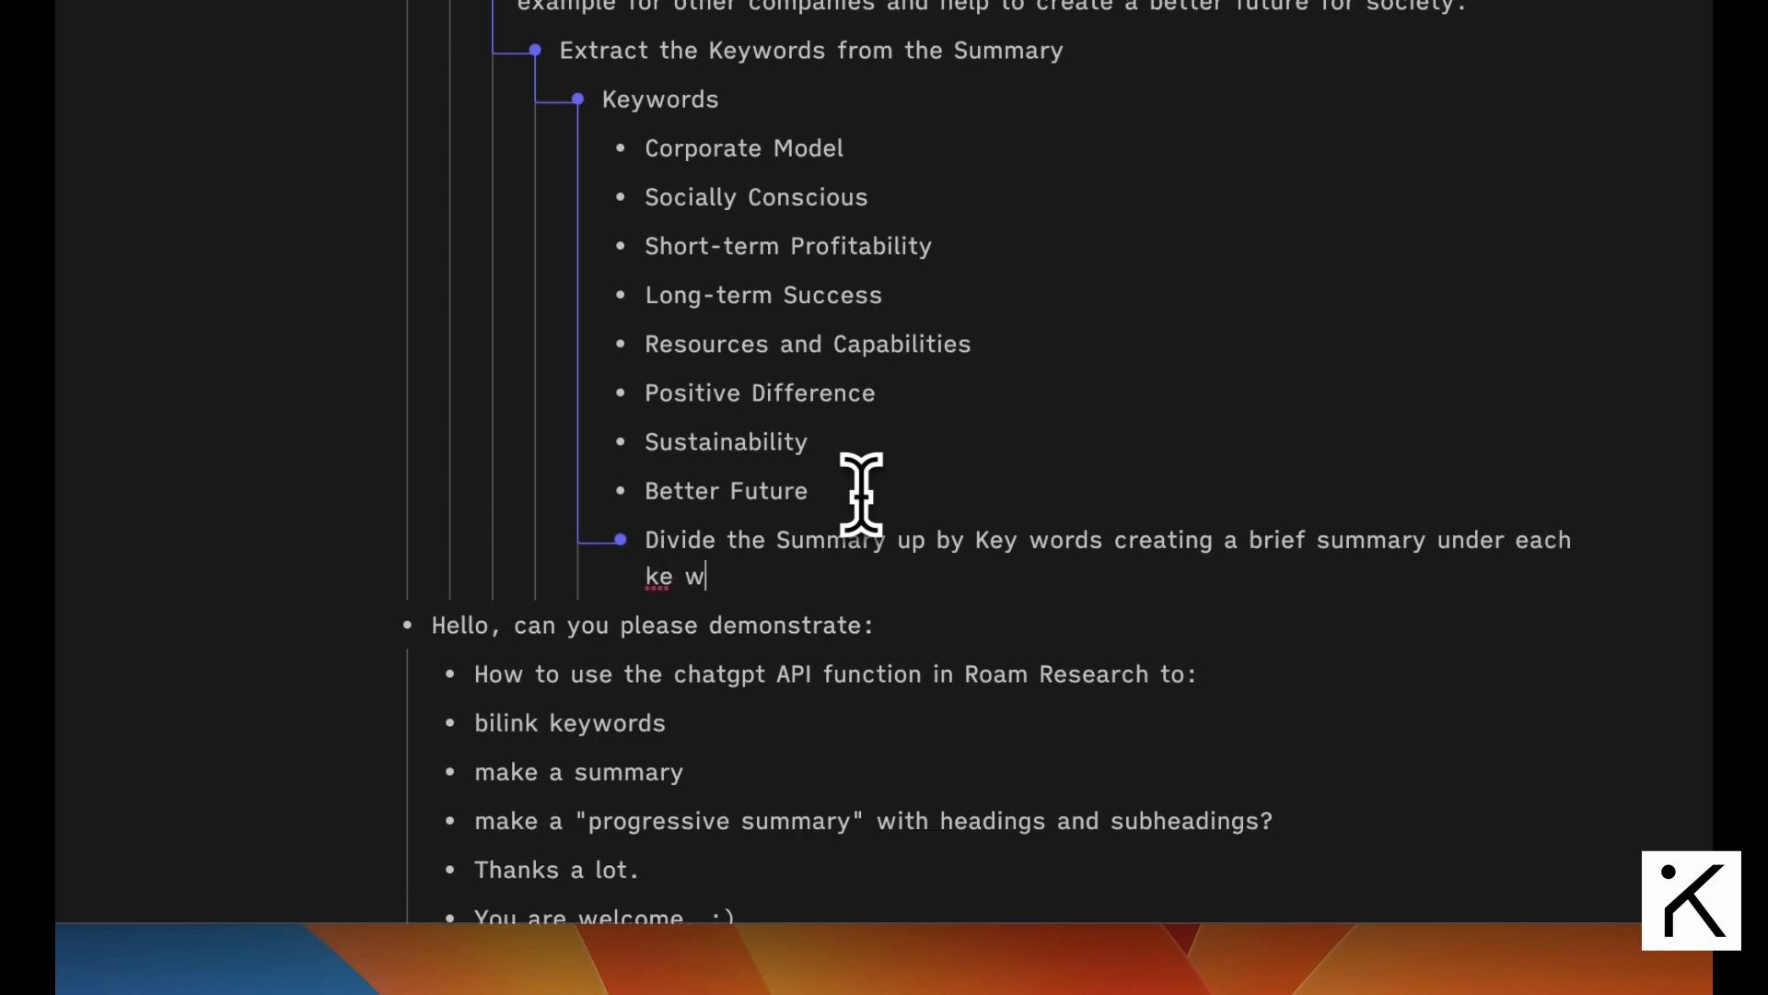
{"action": "key", "text": "BackSpace"}
{"action": "key", "text": "BackSpace"}
{"action": "type", "text": "y word as a"}
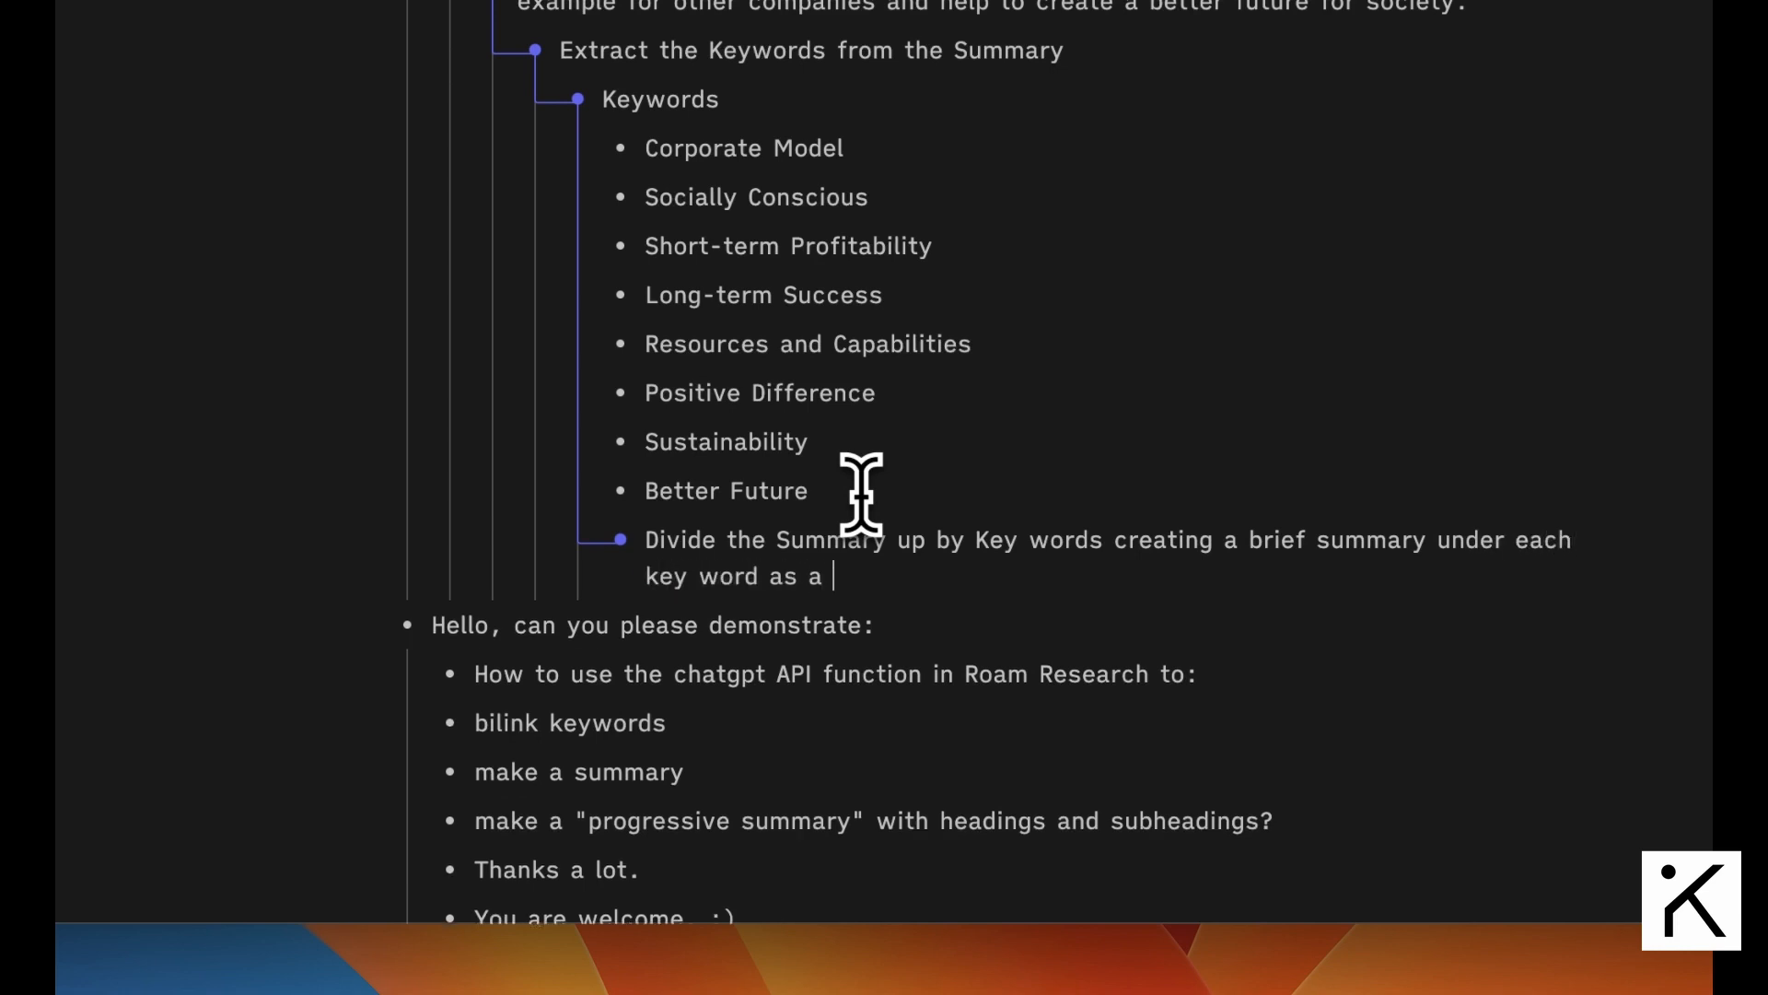
{"action": "key", "text": "BackSpace"}
{"action": "type", "text": ". head"}
{"action": "key", "text": "BackSpace"}
{"action": "key", "text": "BackSpace"}
{"action": "key", "text": "BackSpace"}
{"action": "key", "text": "BackSpace"}
{"action": "key", "text": "BackSpace"}
{"action": "key", "text": "BackSpace"}
{"action": "key", "text": "BackSpace"}
{"action": "key", "text": "BackSpace"}
{"action": "key", "text": "BackSpace"}
{"action": "key", "text": "BackSpace"}
- Extend the prompt with the sentence "Use each keyword as a heading and the start of a new paragraph."
{"action": "type", "text": ". Use head"}
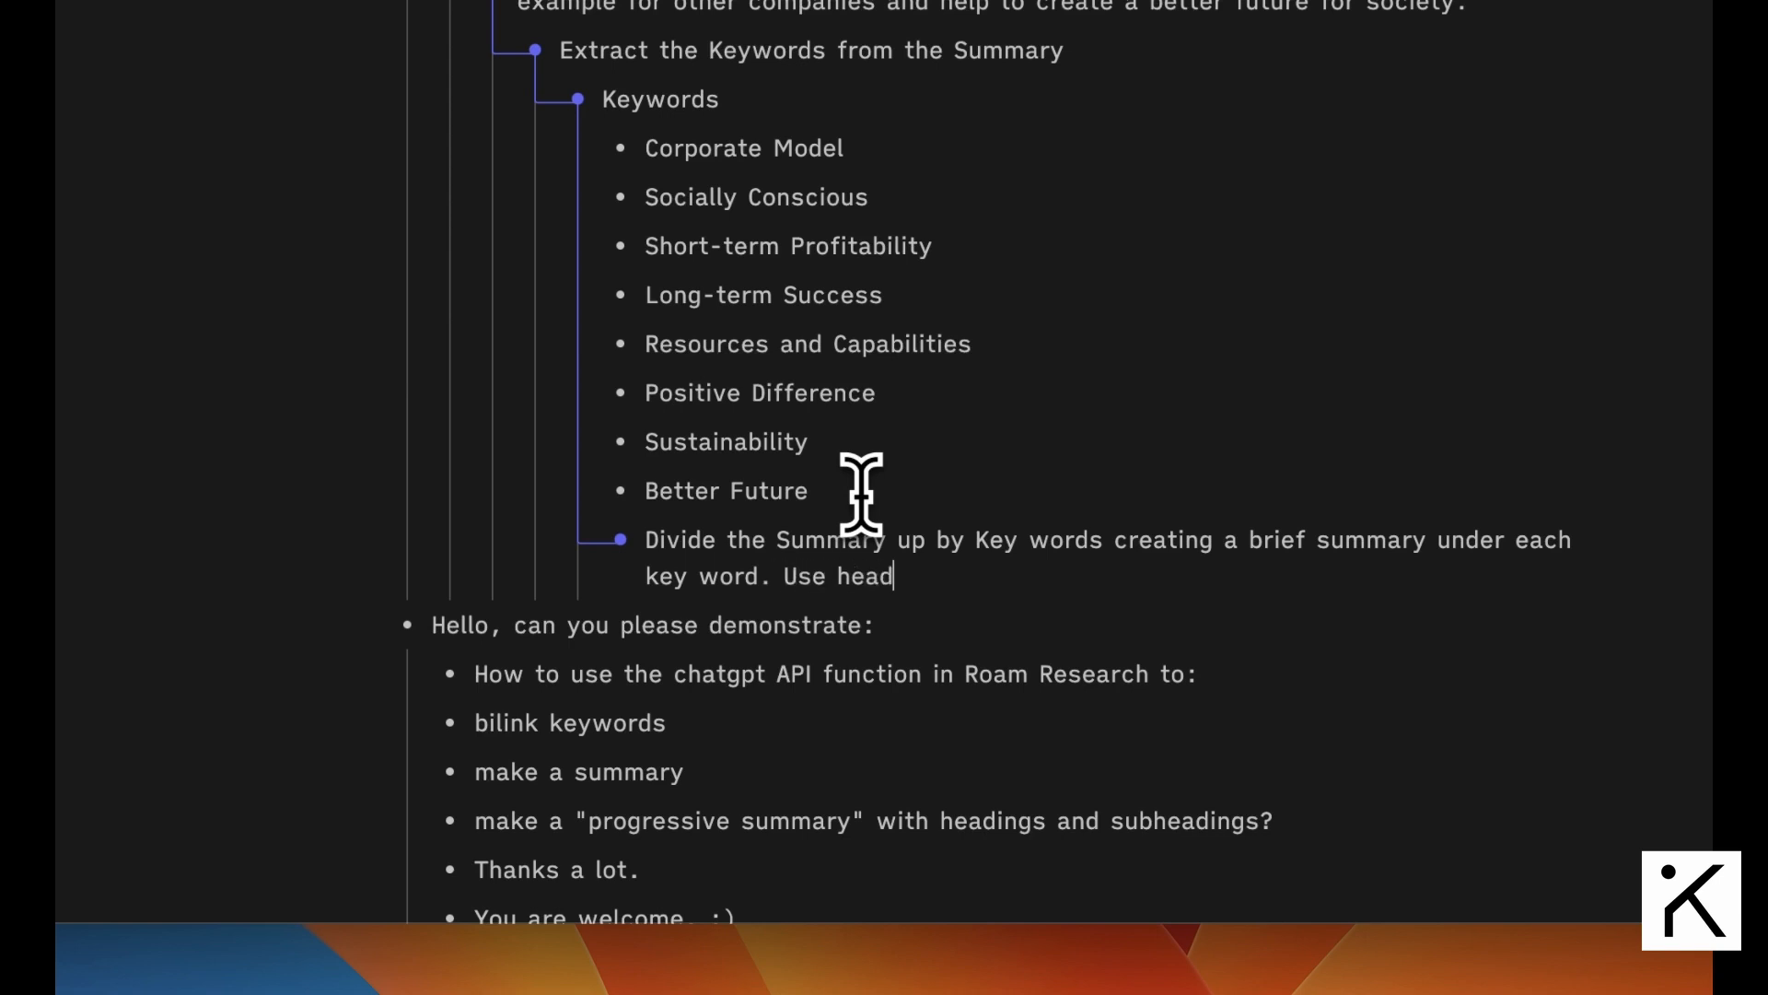
{"action": "key", "text": "BackSpace"}
{"action": "key", "text": "BackSpace"}
{"action": "key", "text": "BackSpace"}
{"action": "key", "text": "BackSpace"}
{"action": "type", "text": "each keyword as a headin"}
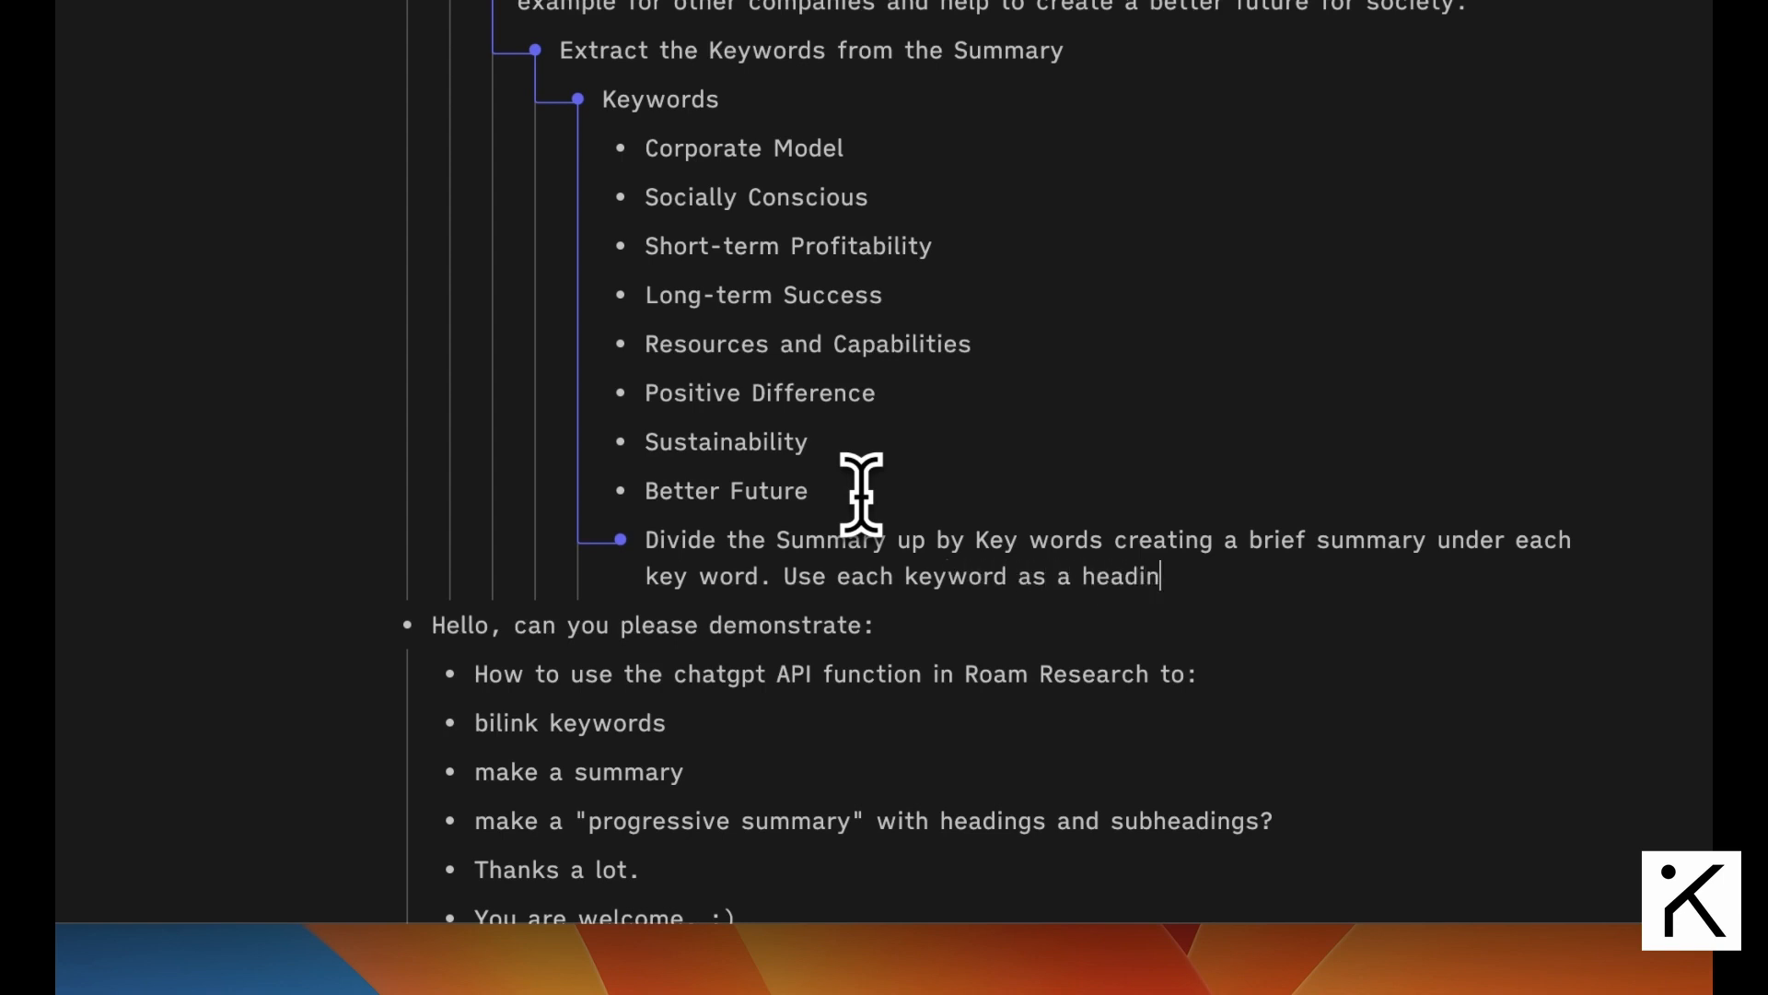
{"action": "type", "text": "g."}
{"action": "key", "text": "BackSpace"}
{"action": "type", "text": "and"}
{"action": "type", "text": " the sta"}
{"action": "key", "text": "BackSpace"}
{"action": "type", "text": "the start "}
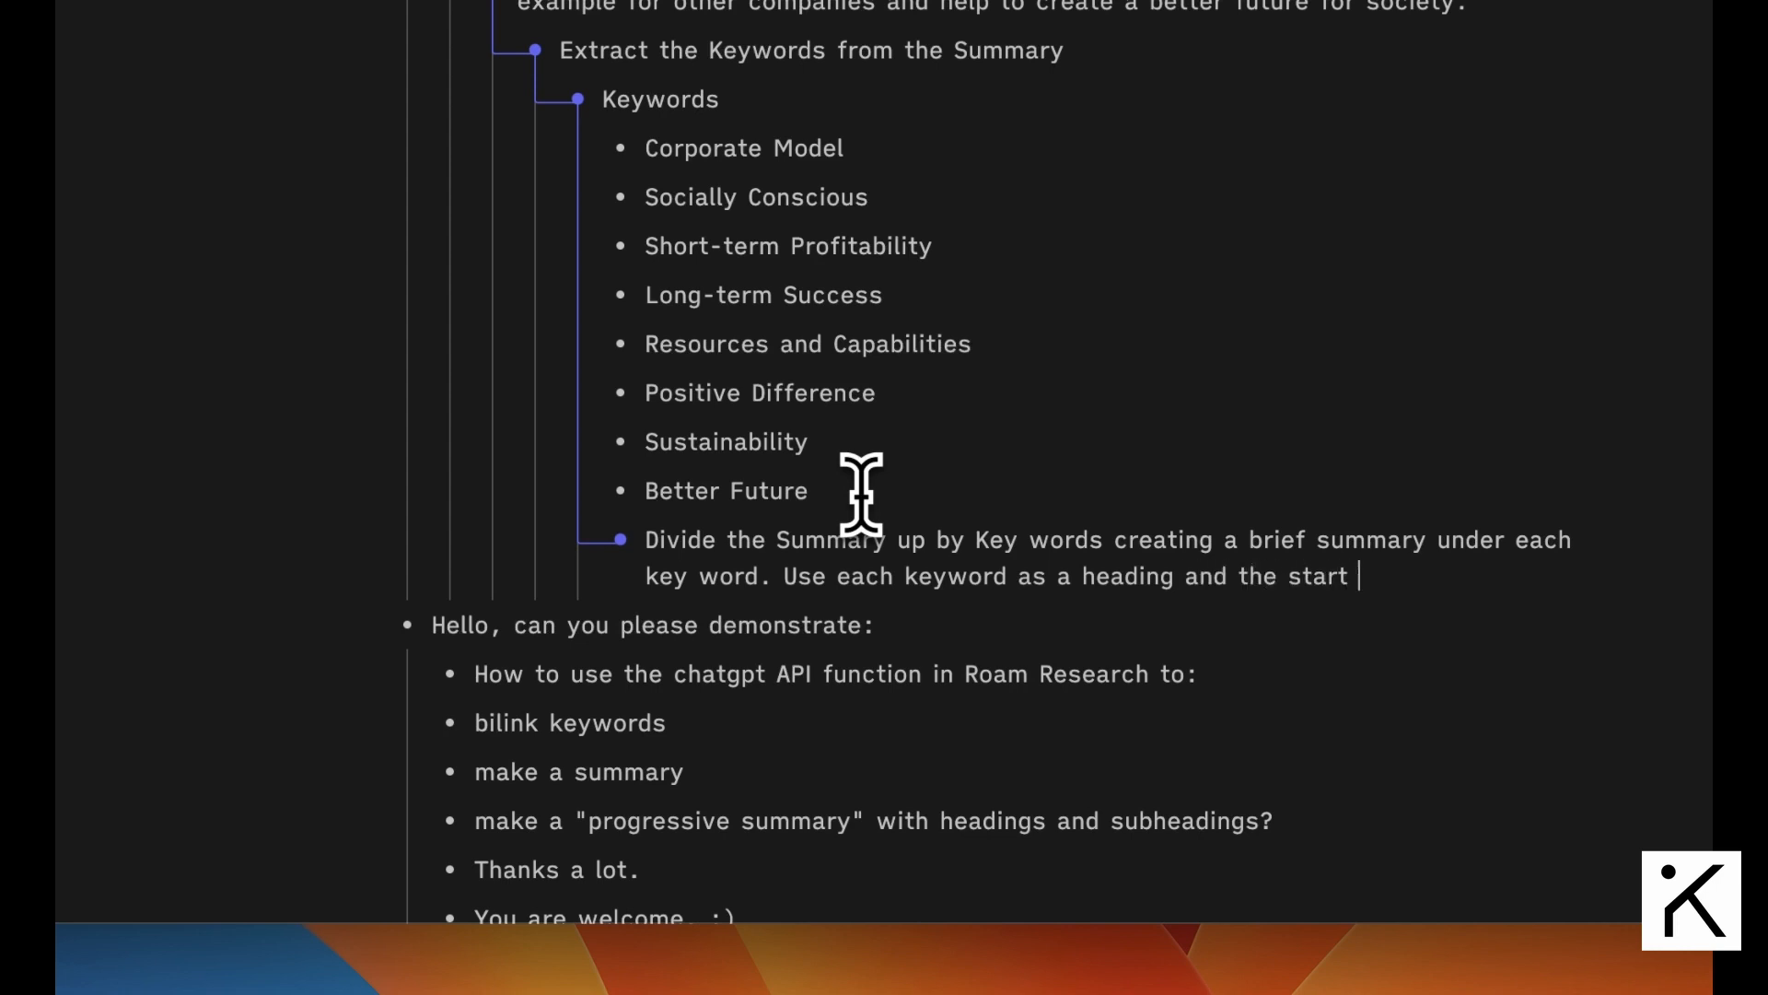
{"action": "type", "text": "of a new parag"}
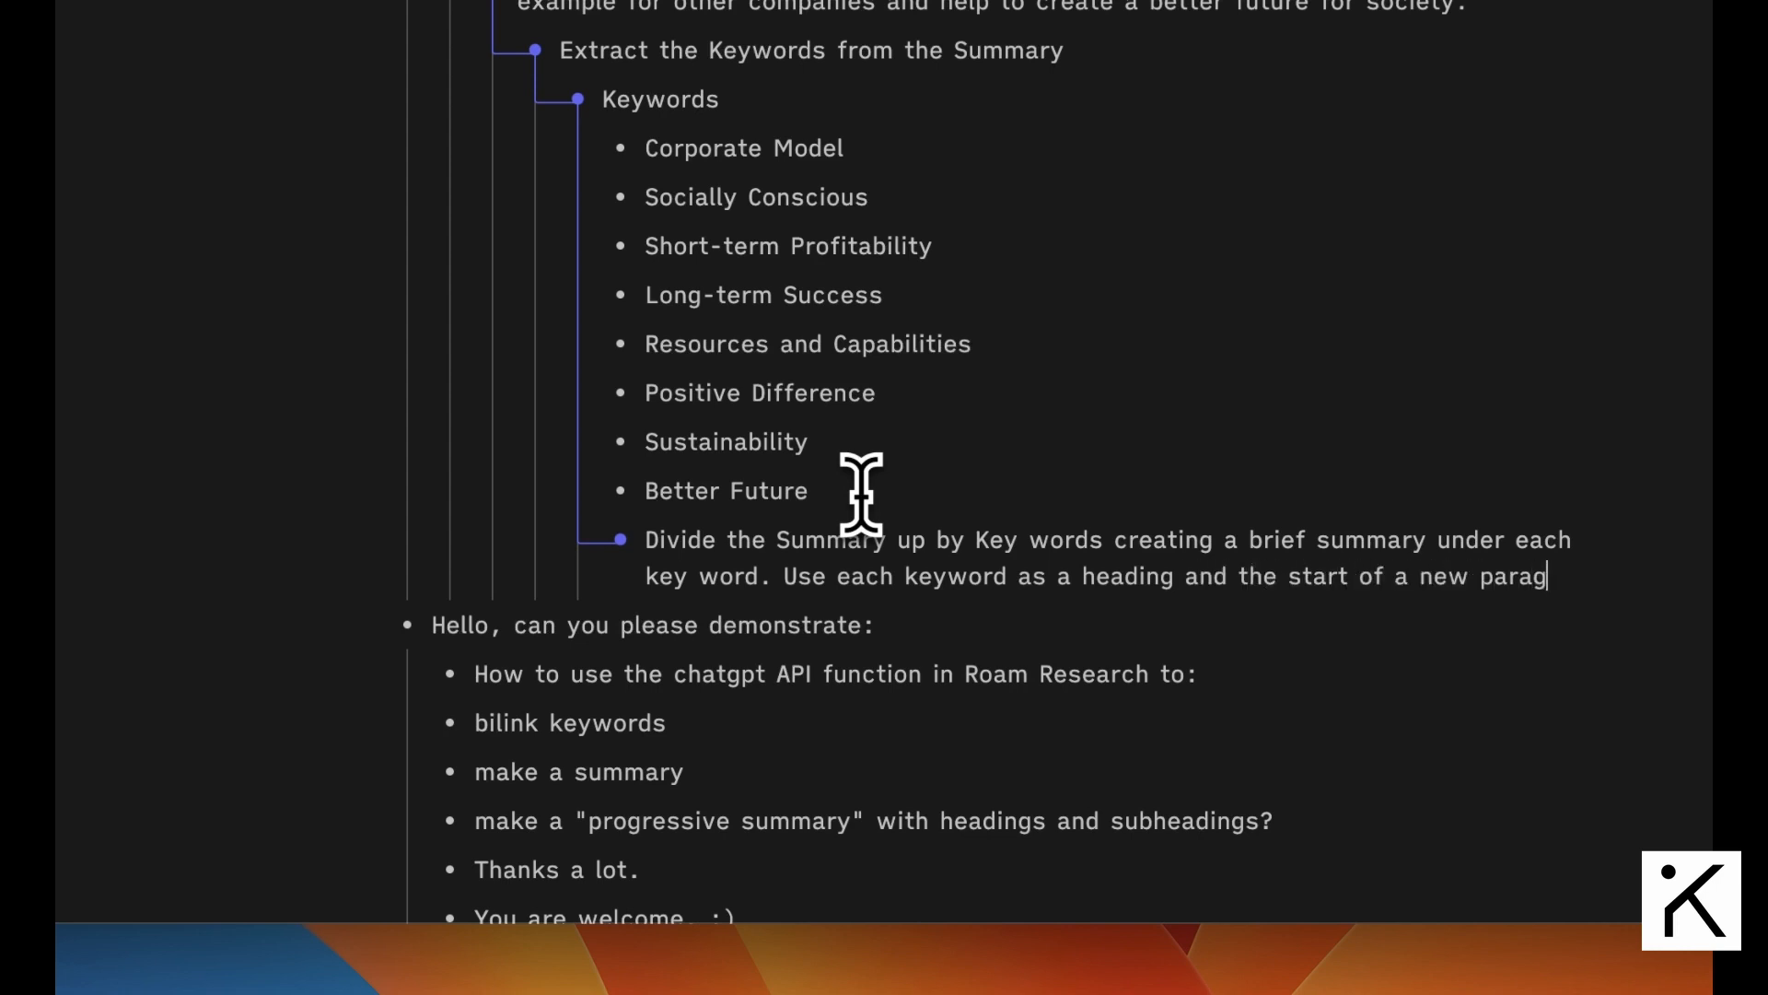
{"action": "type", "text": "raph."}
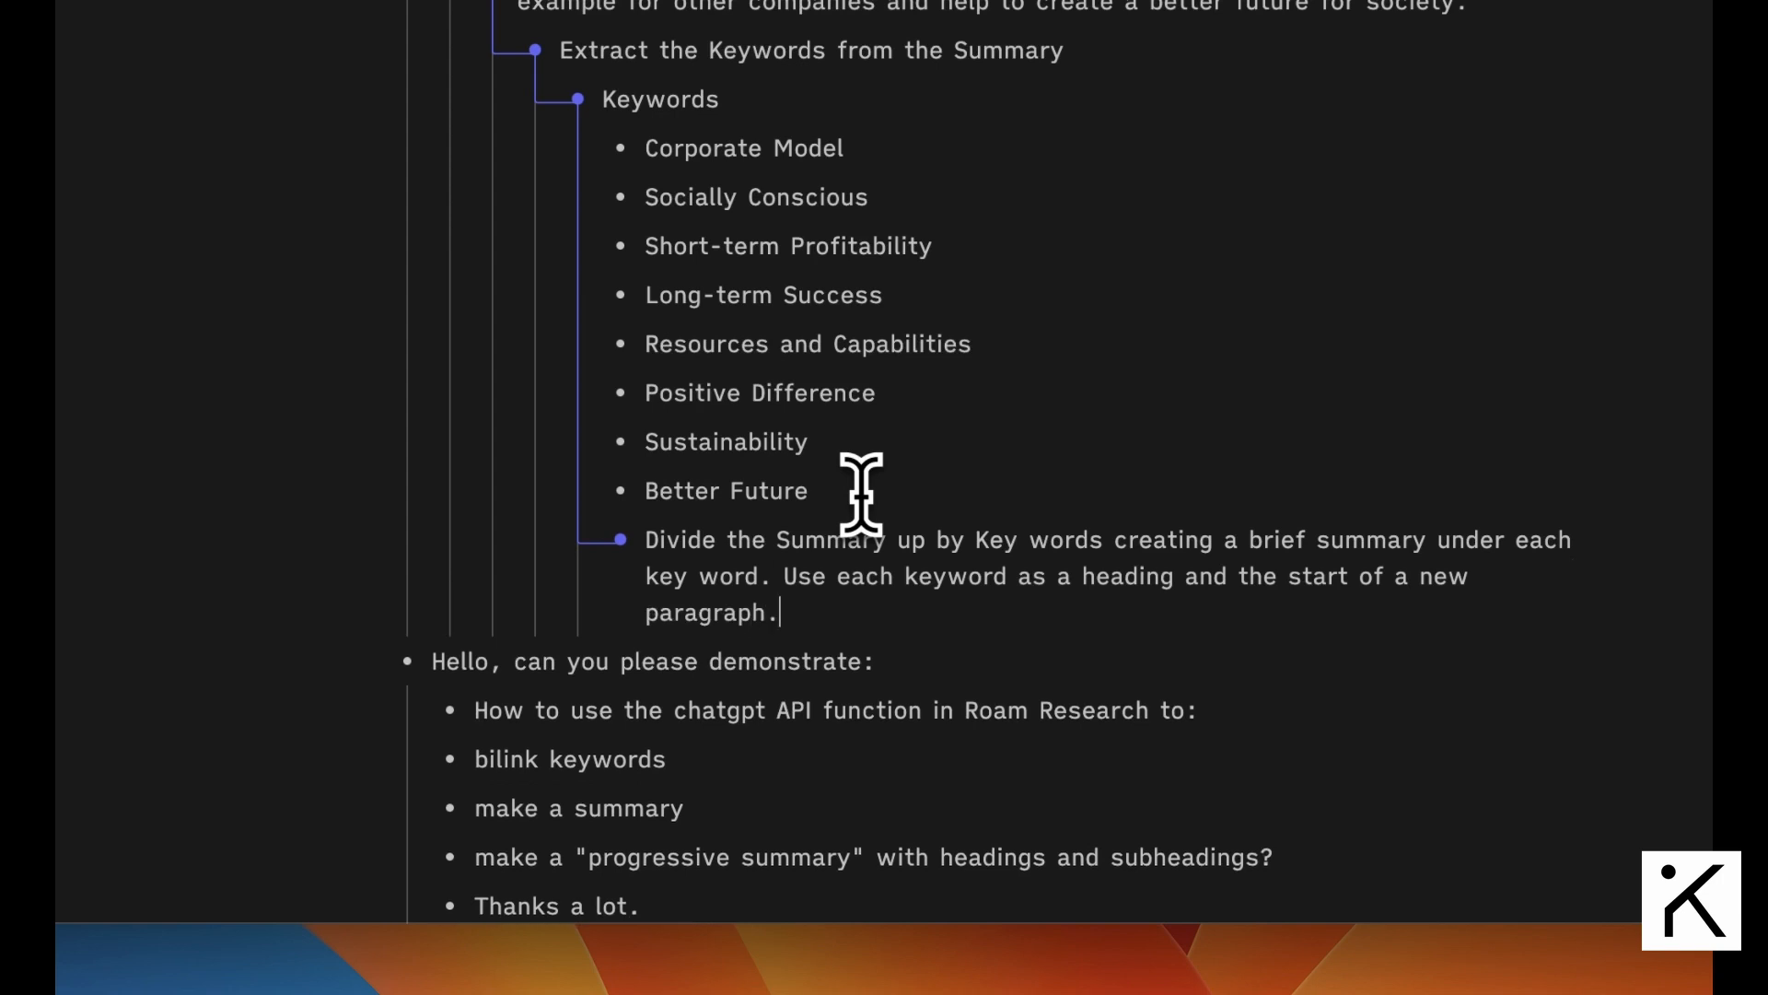
- Run Completion (max) on the prompt that divides the summary up by key words
{"action": "type", "text": " qq"}
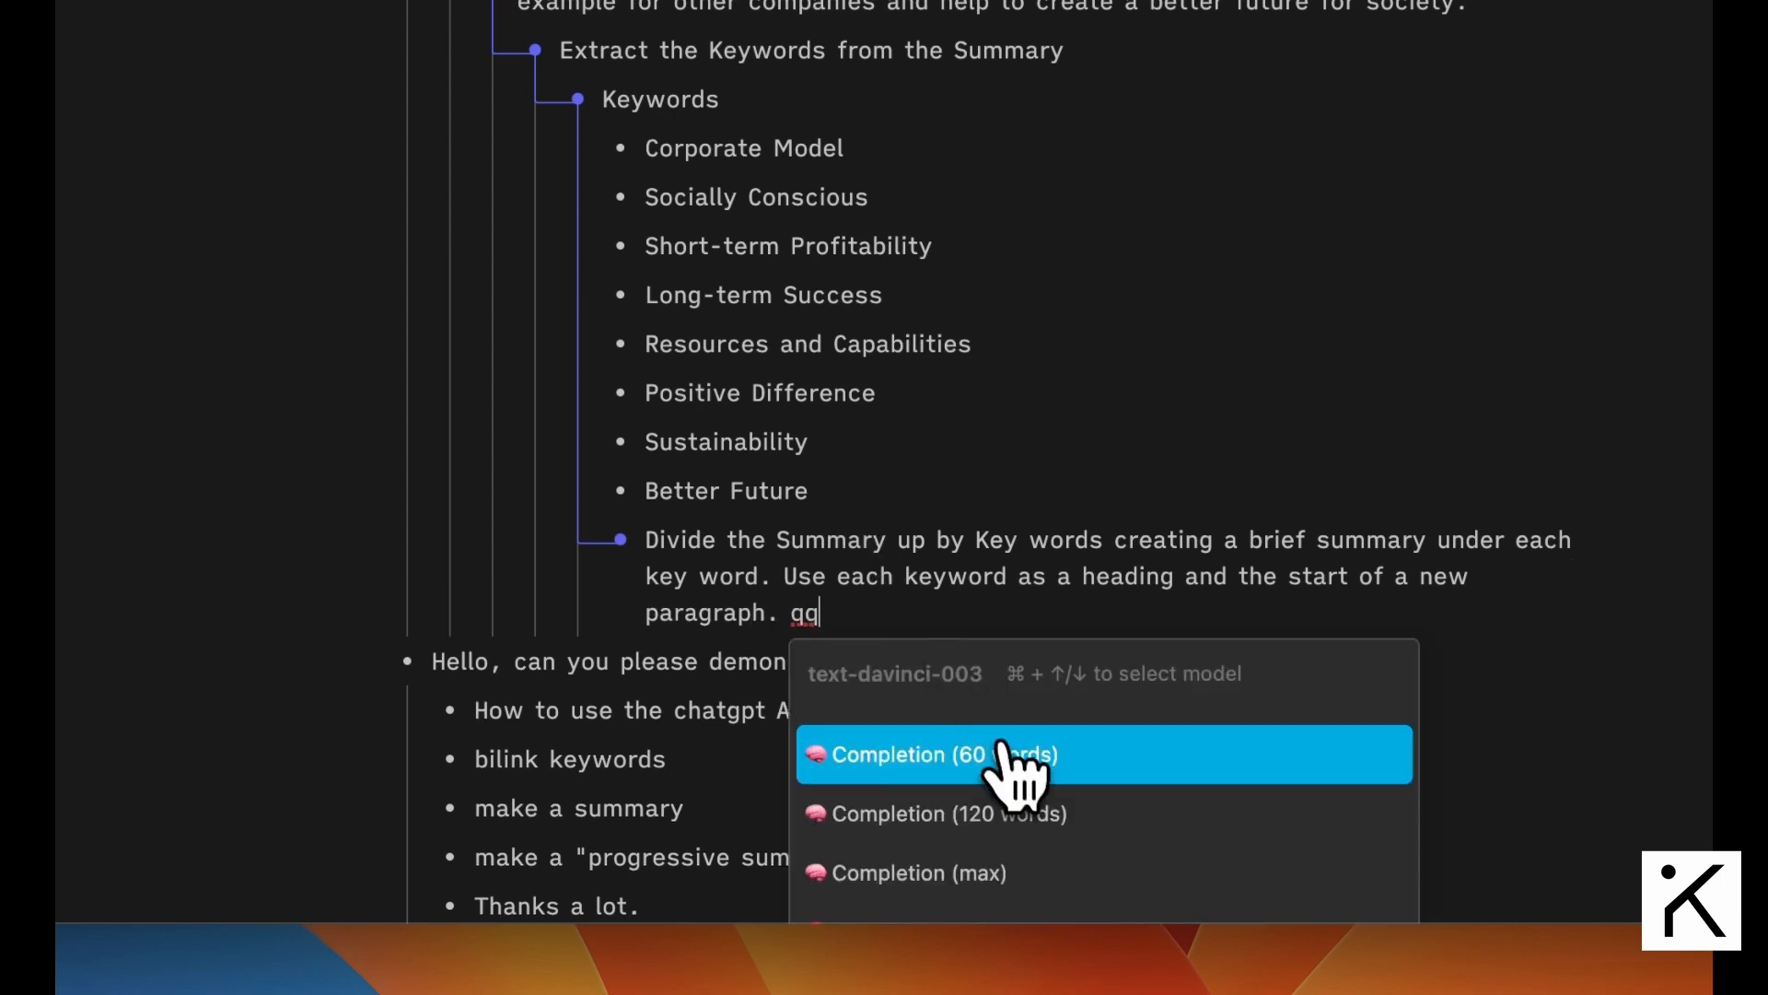
{"action": "scroll", "coordinate": [1002, 748], "scroll_direction": "down", "scroll_amount": 2}
{"action": "scroll", "coordinate": [1006, 750], "scroll_direction": "down", "scroll_amount": 2}
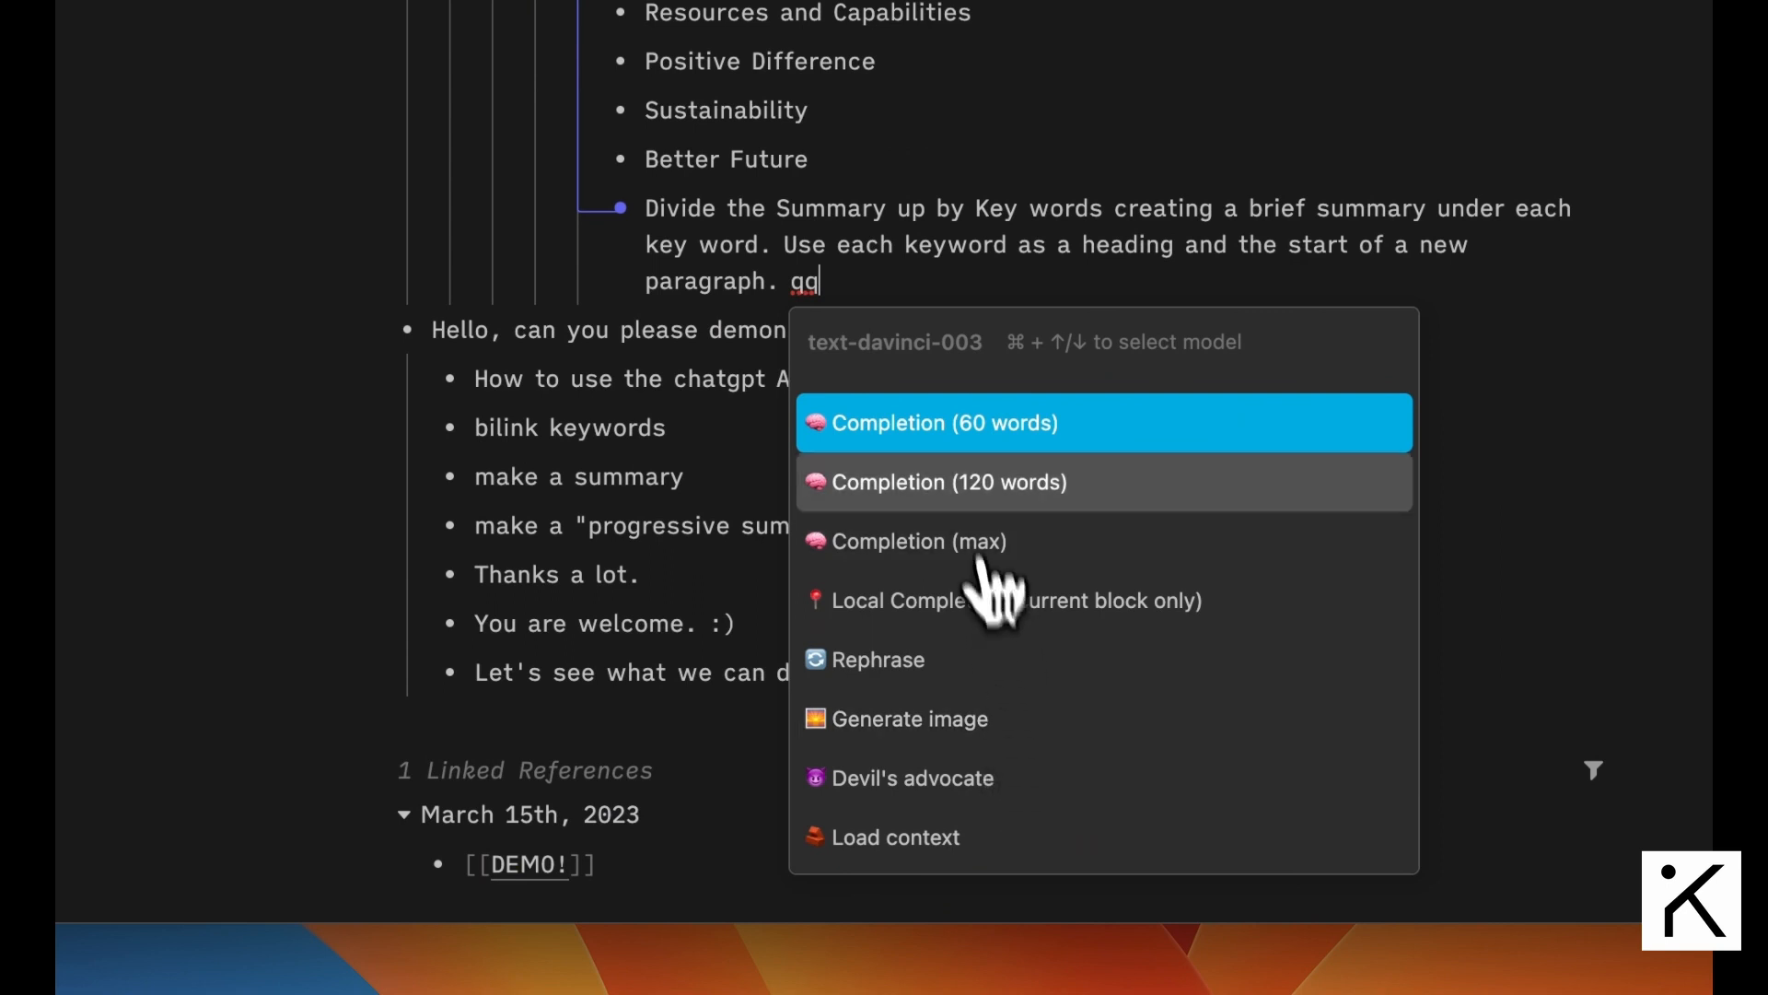
{"action": "key", "text": "Escape"}
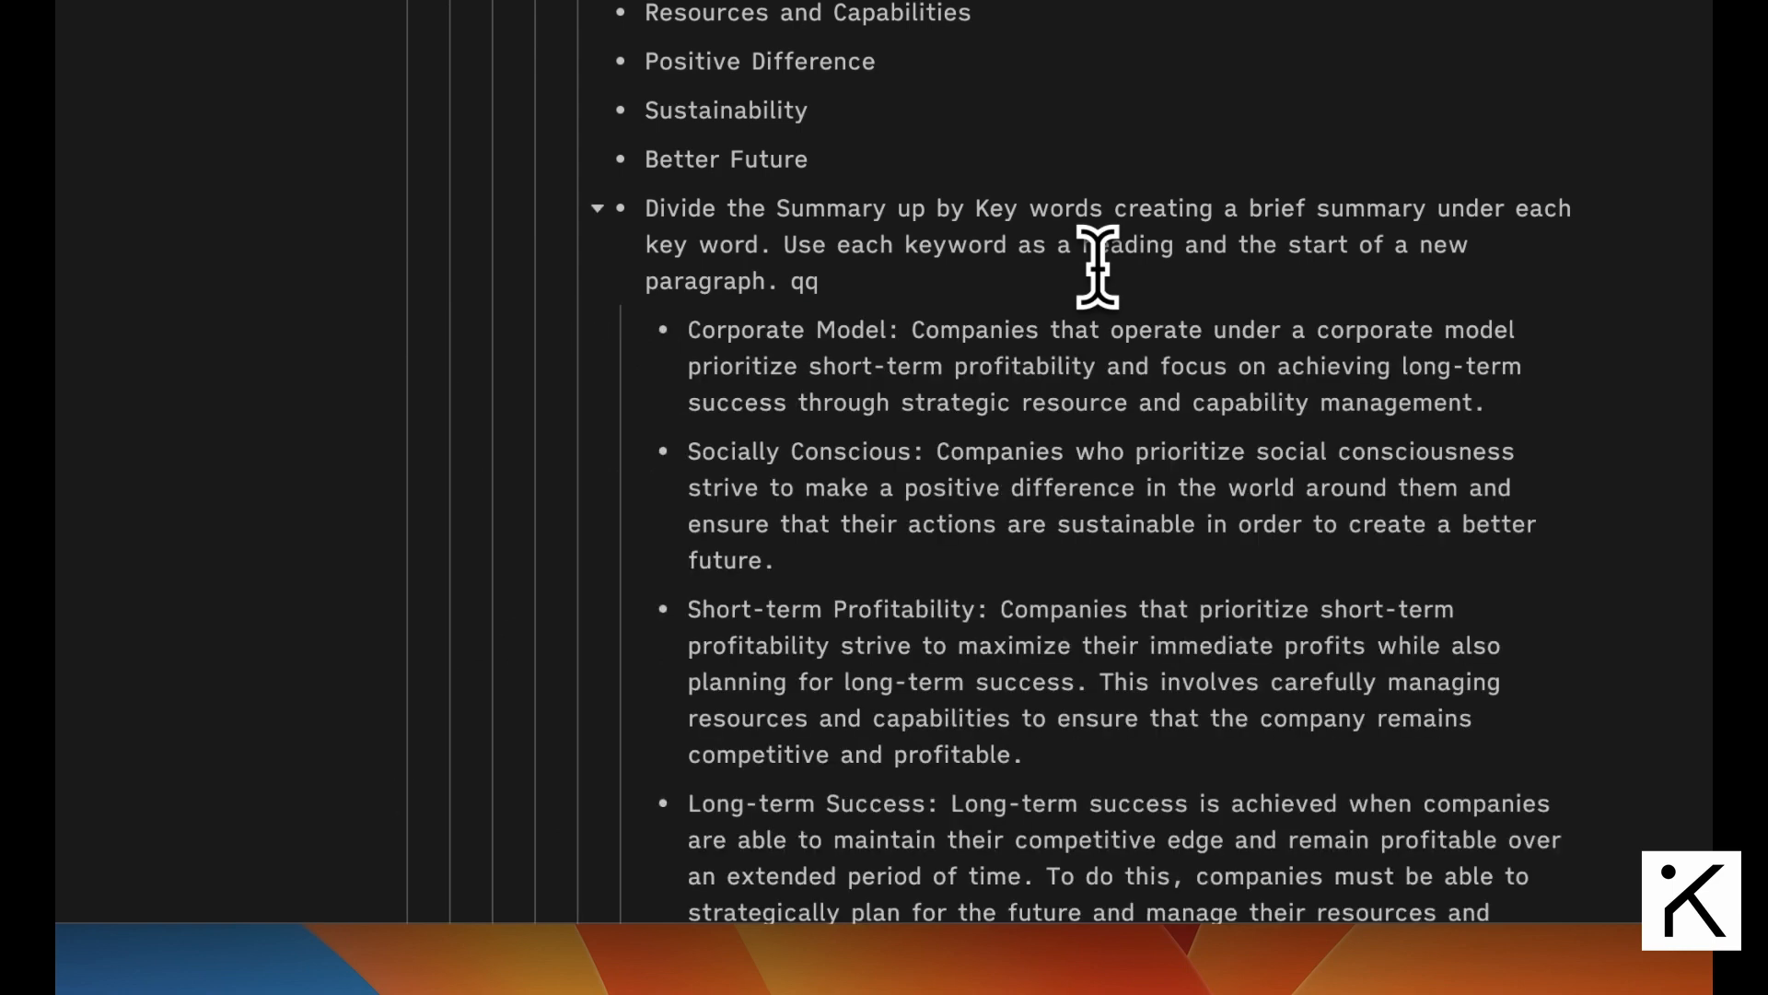
- Try adding a block nested under Better Future that reads "Example: [[Corporate Model]]"
{"action": "scroll", "coordinate": [1097, 267], "scroll_direction": "down", "scroll_amount": 8}
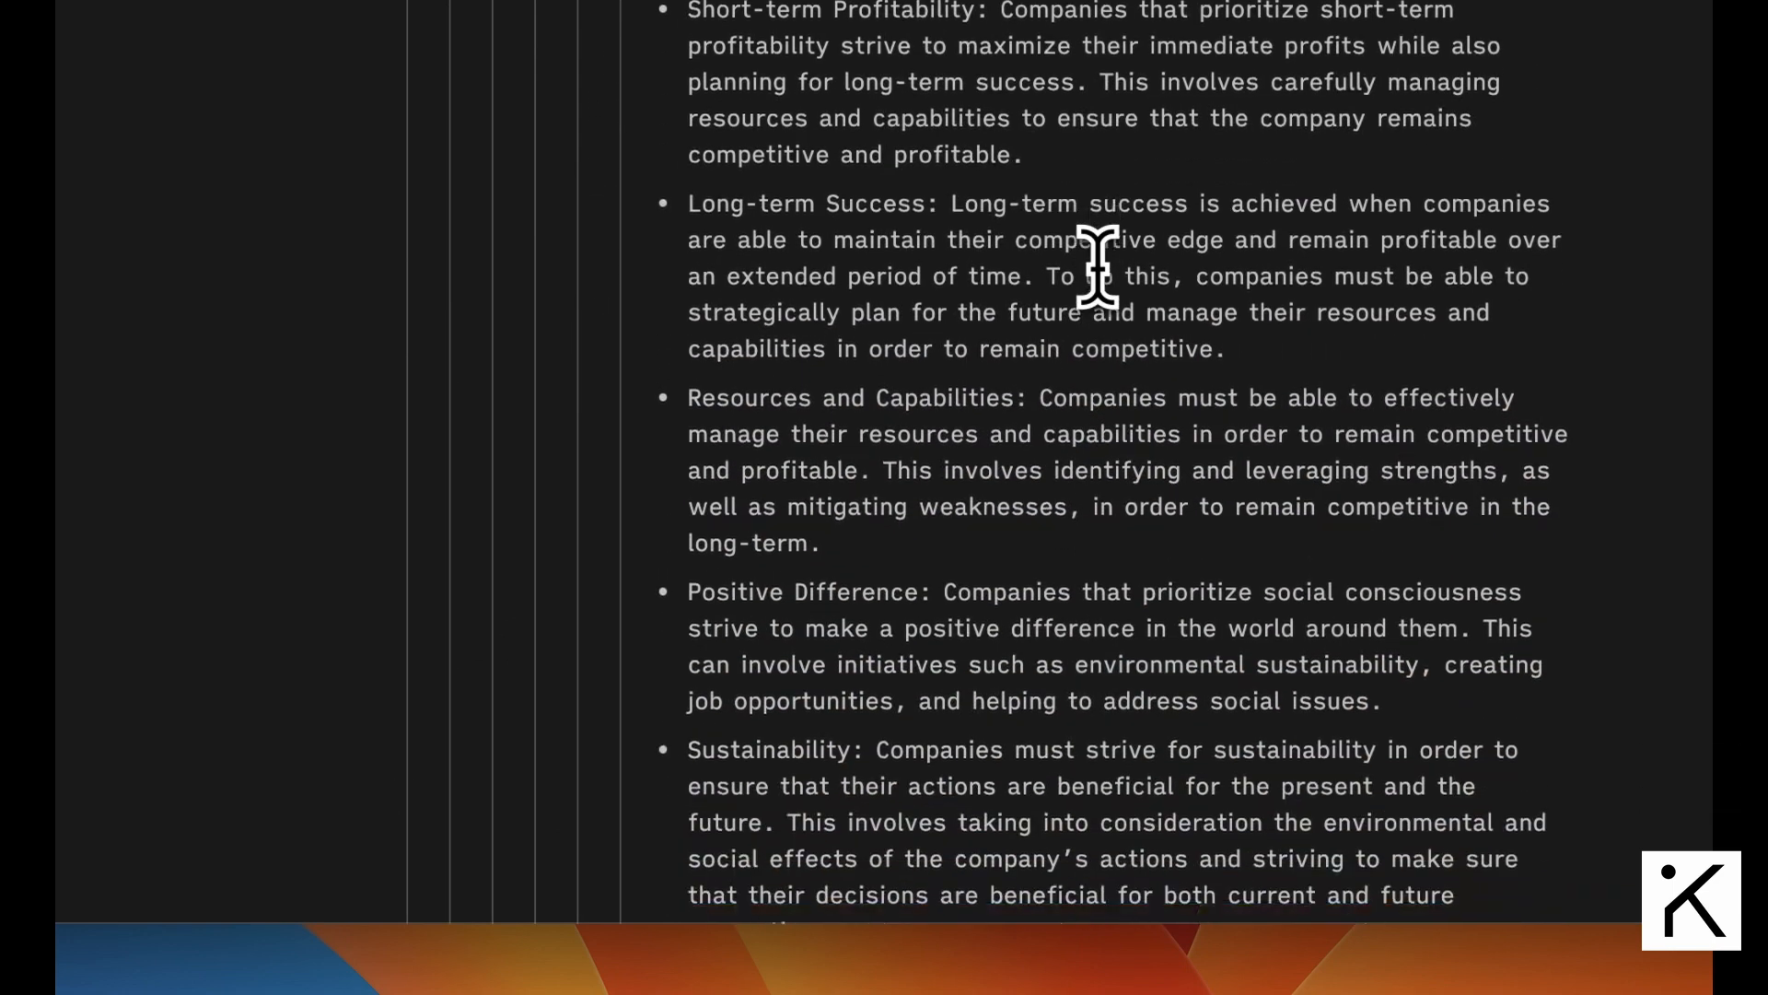
{"action": "scroll", "coordinate": [1098, 268], "scroll_direction": "down", "scroll_amount": 8}
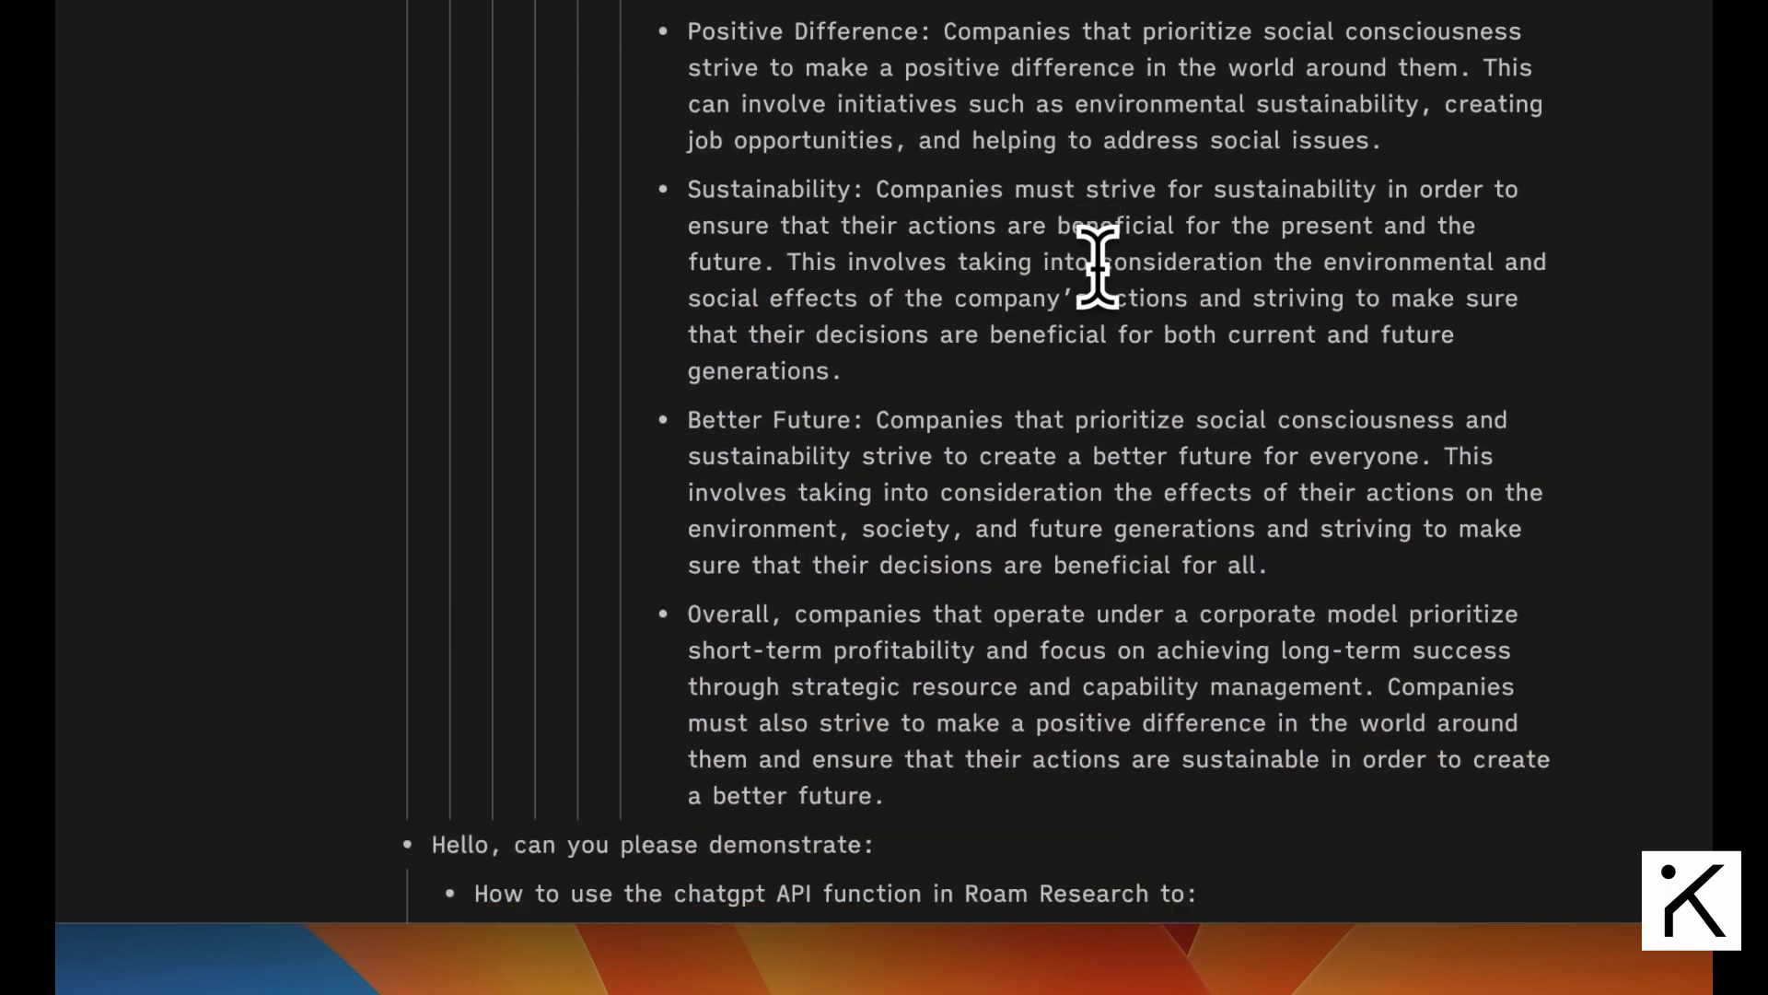
{"action": "scroll", "coordinate": [1098, 267], "scroll_direction": "up", "scroll_amount": 10}
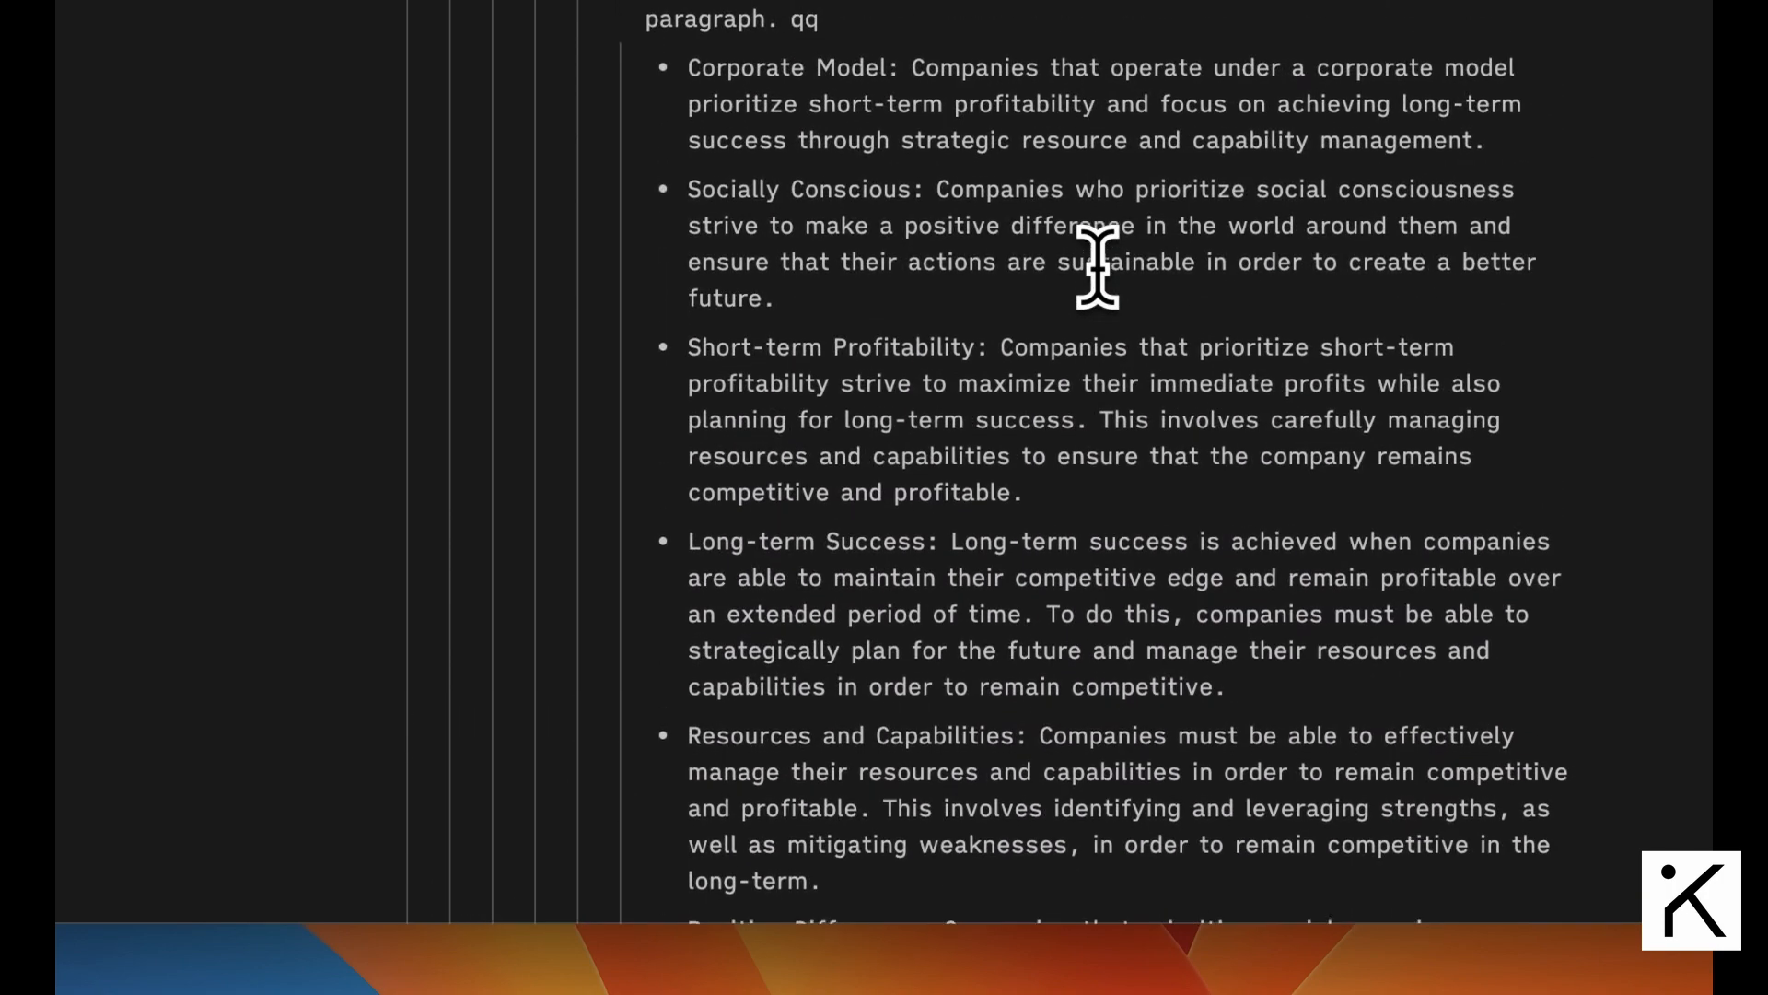
{"action": "scroll", "coordinate": [882, 442], "scroll_direction": "up", "scroll_amount": 6}
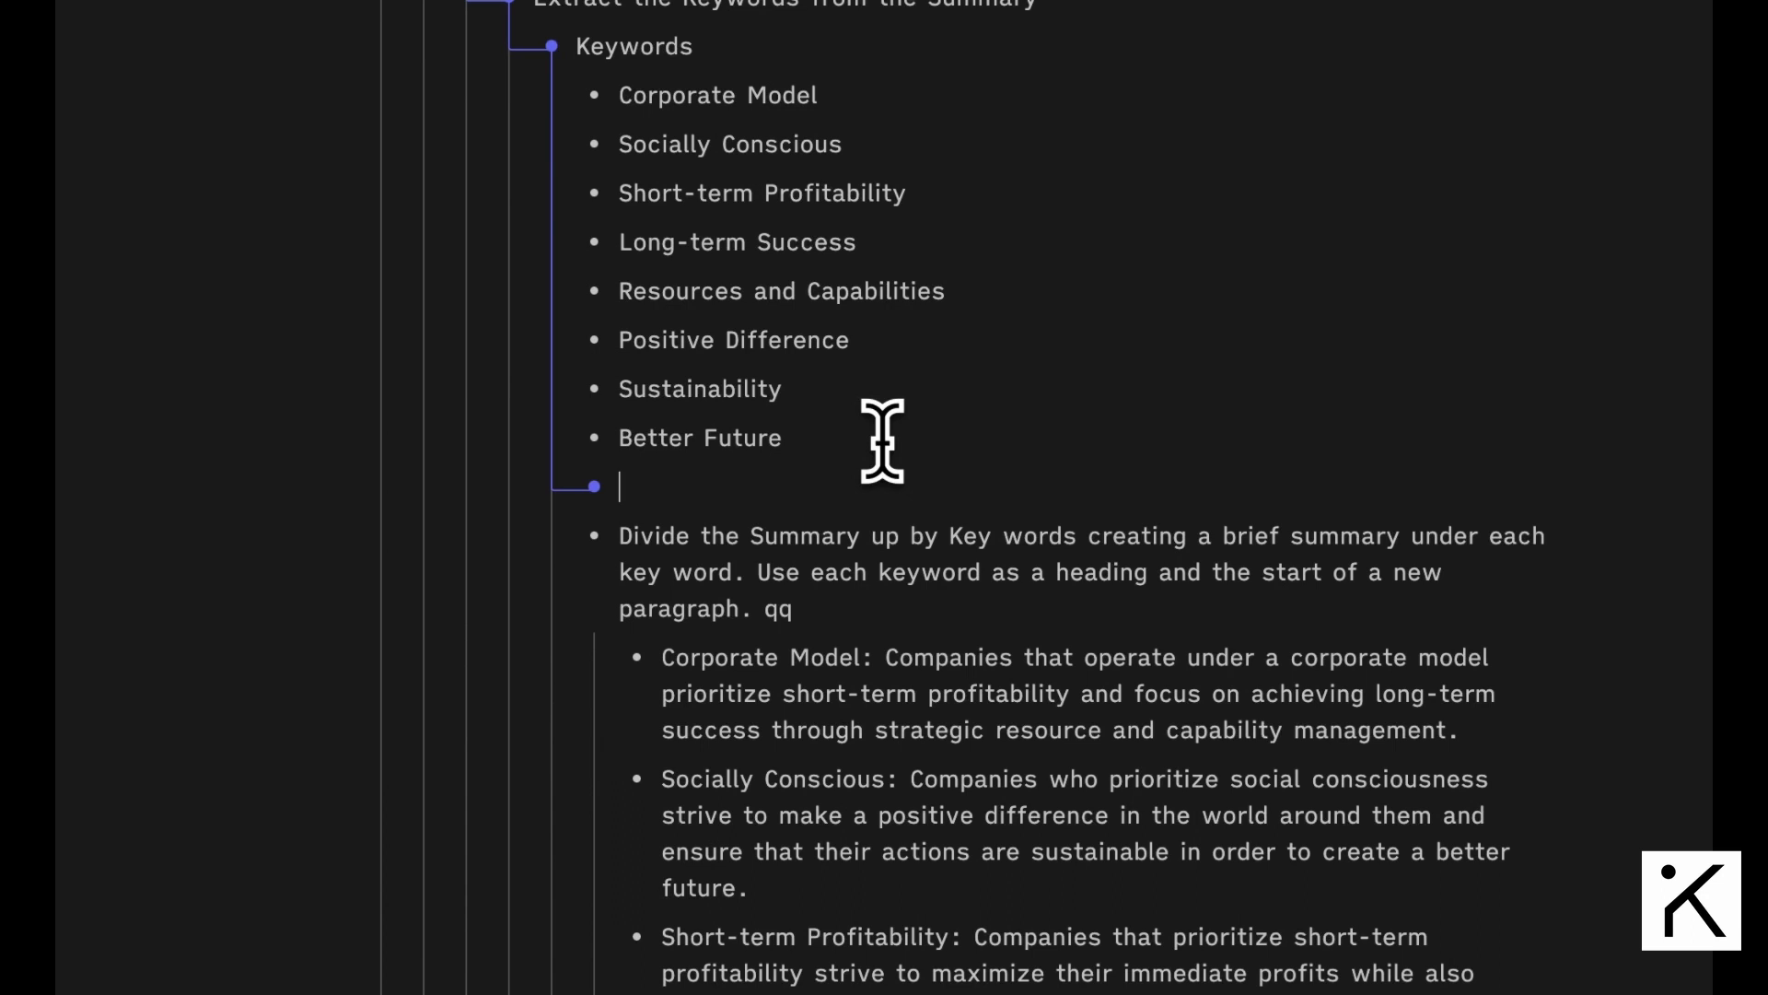
{"action": "key", "text": "Tab"}
{"action": "type", "text": "ExZMP"}
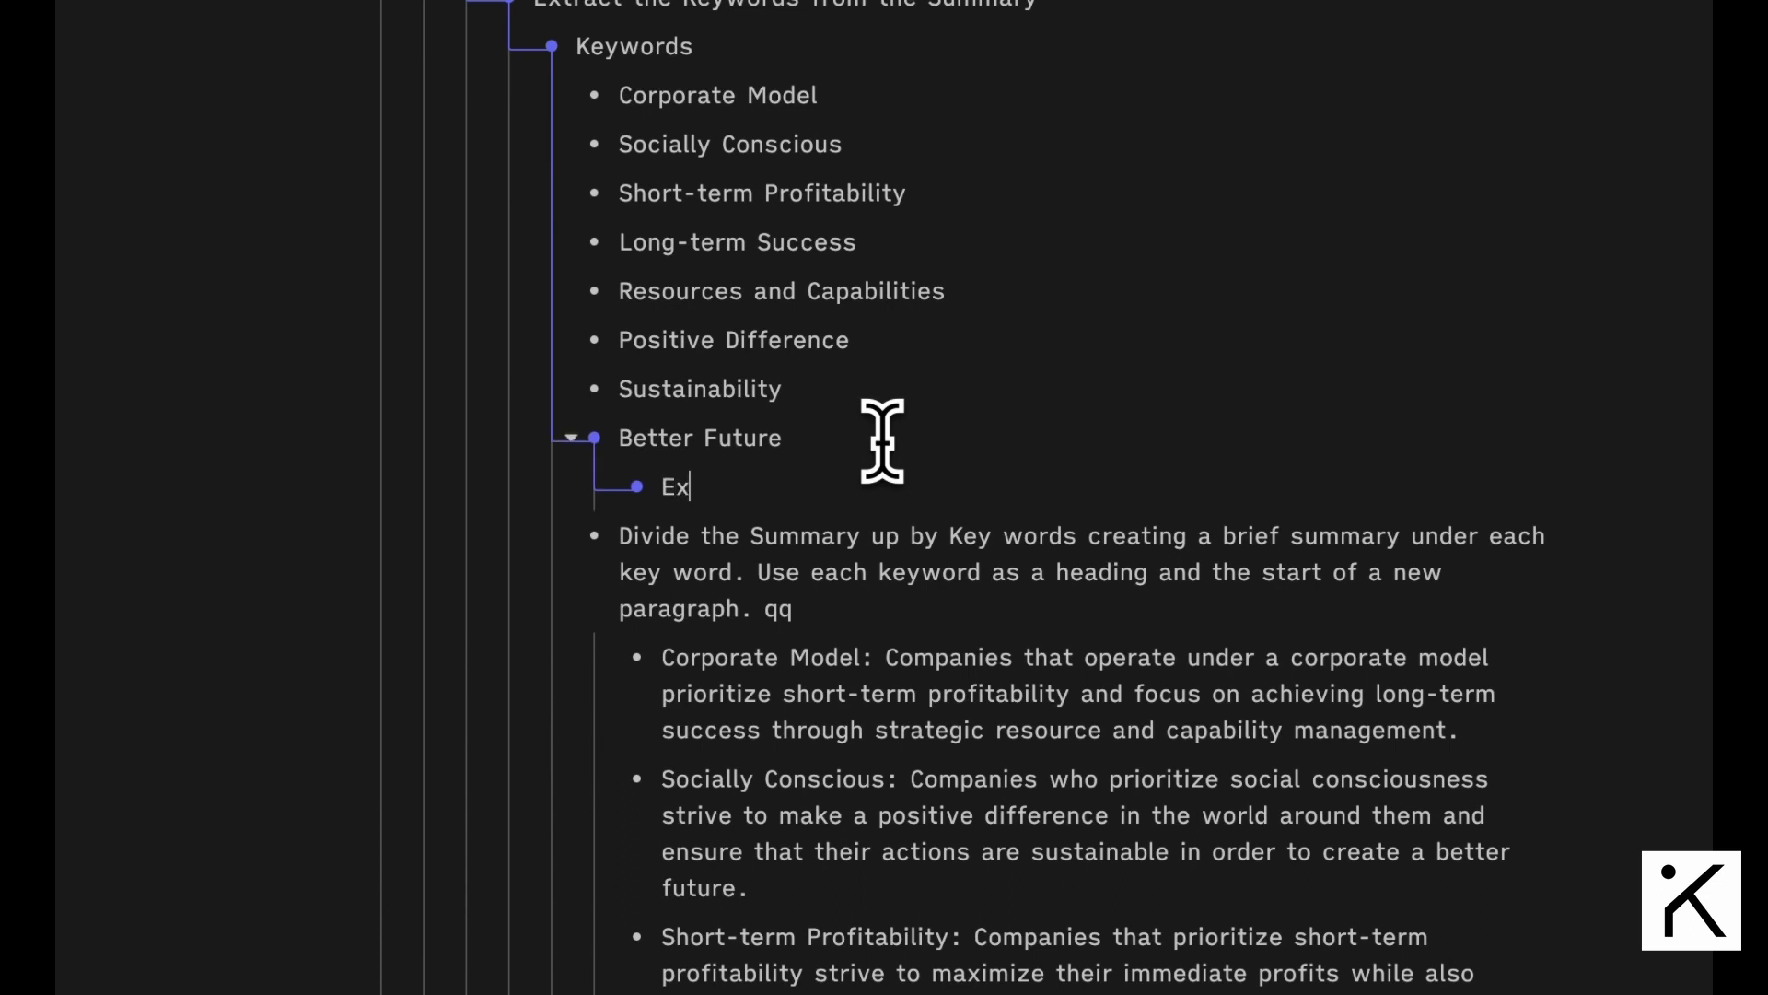
{"action": "key", "text": "BackSpace"}
{"action": "key", "text": "BackSpace"}
{"action": "key", "text": "BackSpace"}
{"action": "type", "text": "ample: "}
{"action": "type", "text": "[[CO"}
{"action": "key", "text": "BackSpace"}
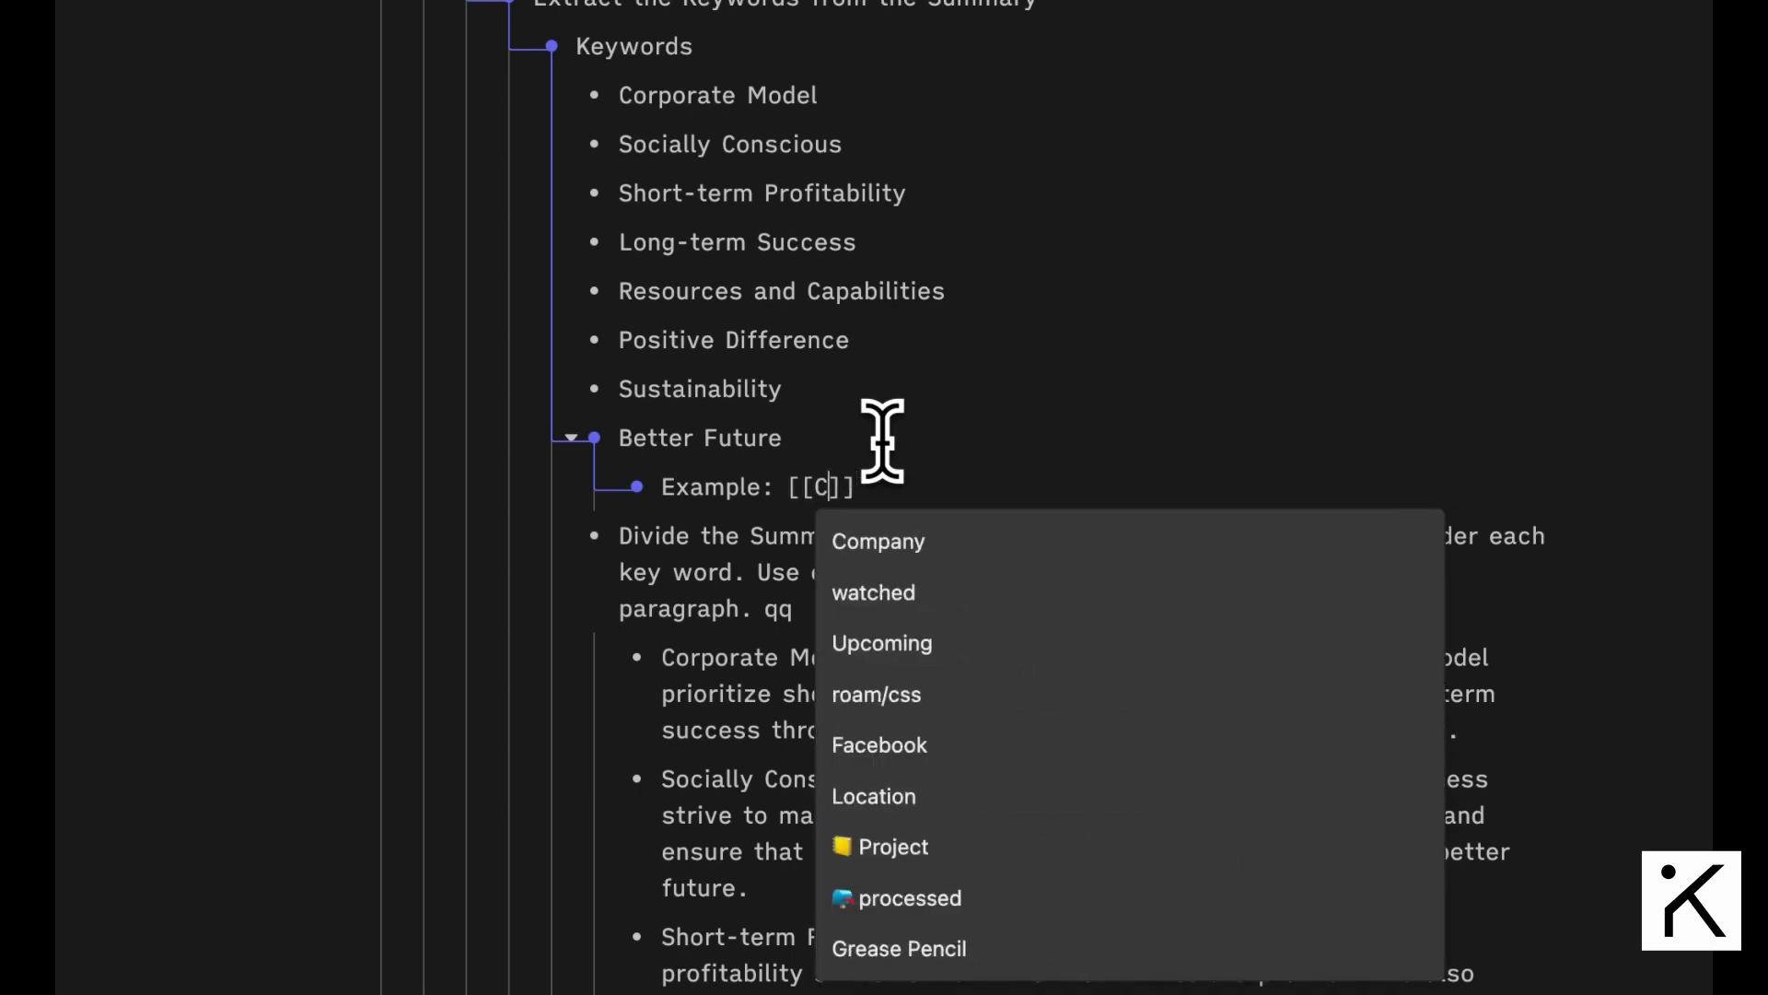
{"action": "type", "text": "or"}
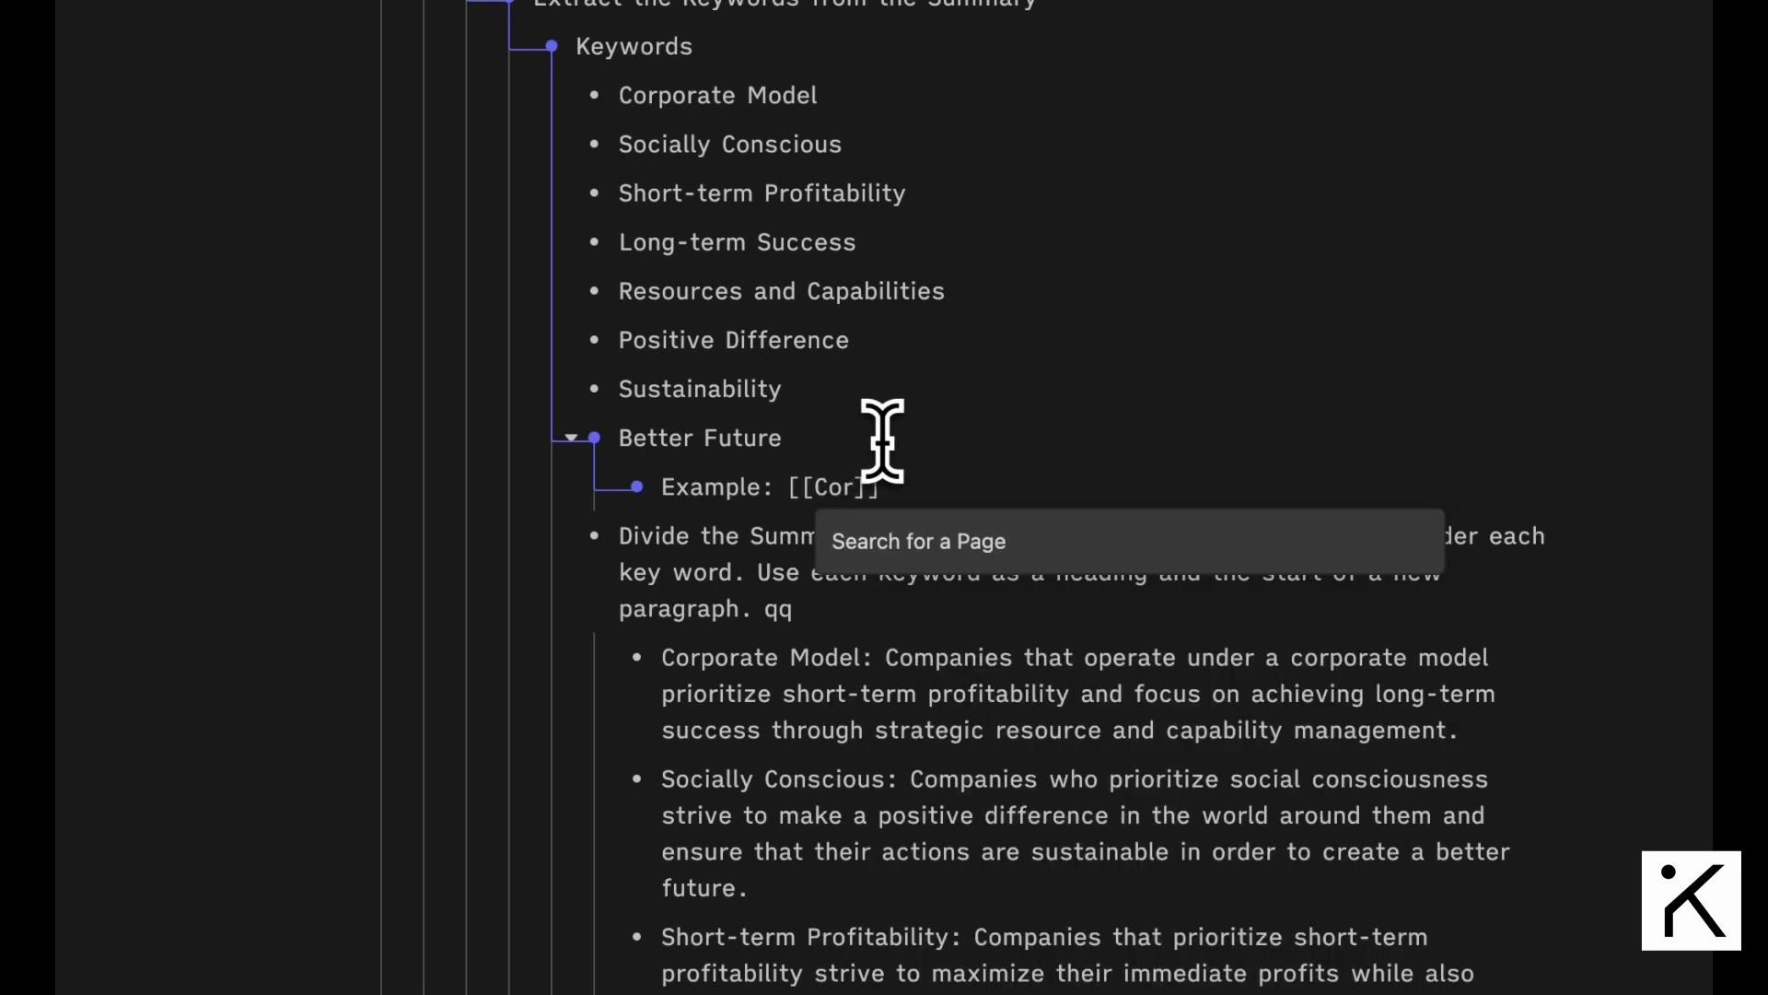
{"action": "type", "text": "porate Model"}
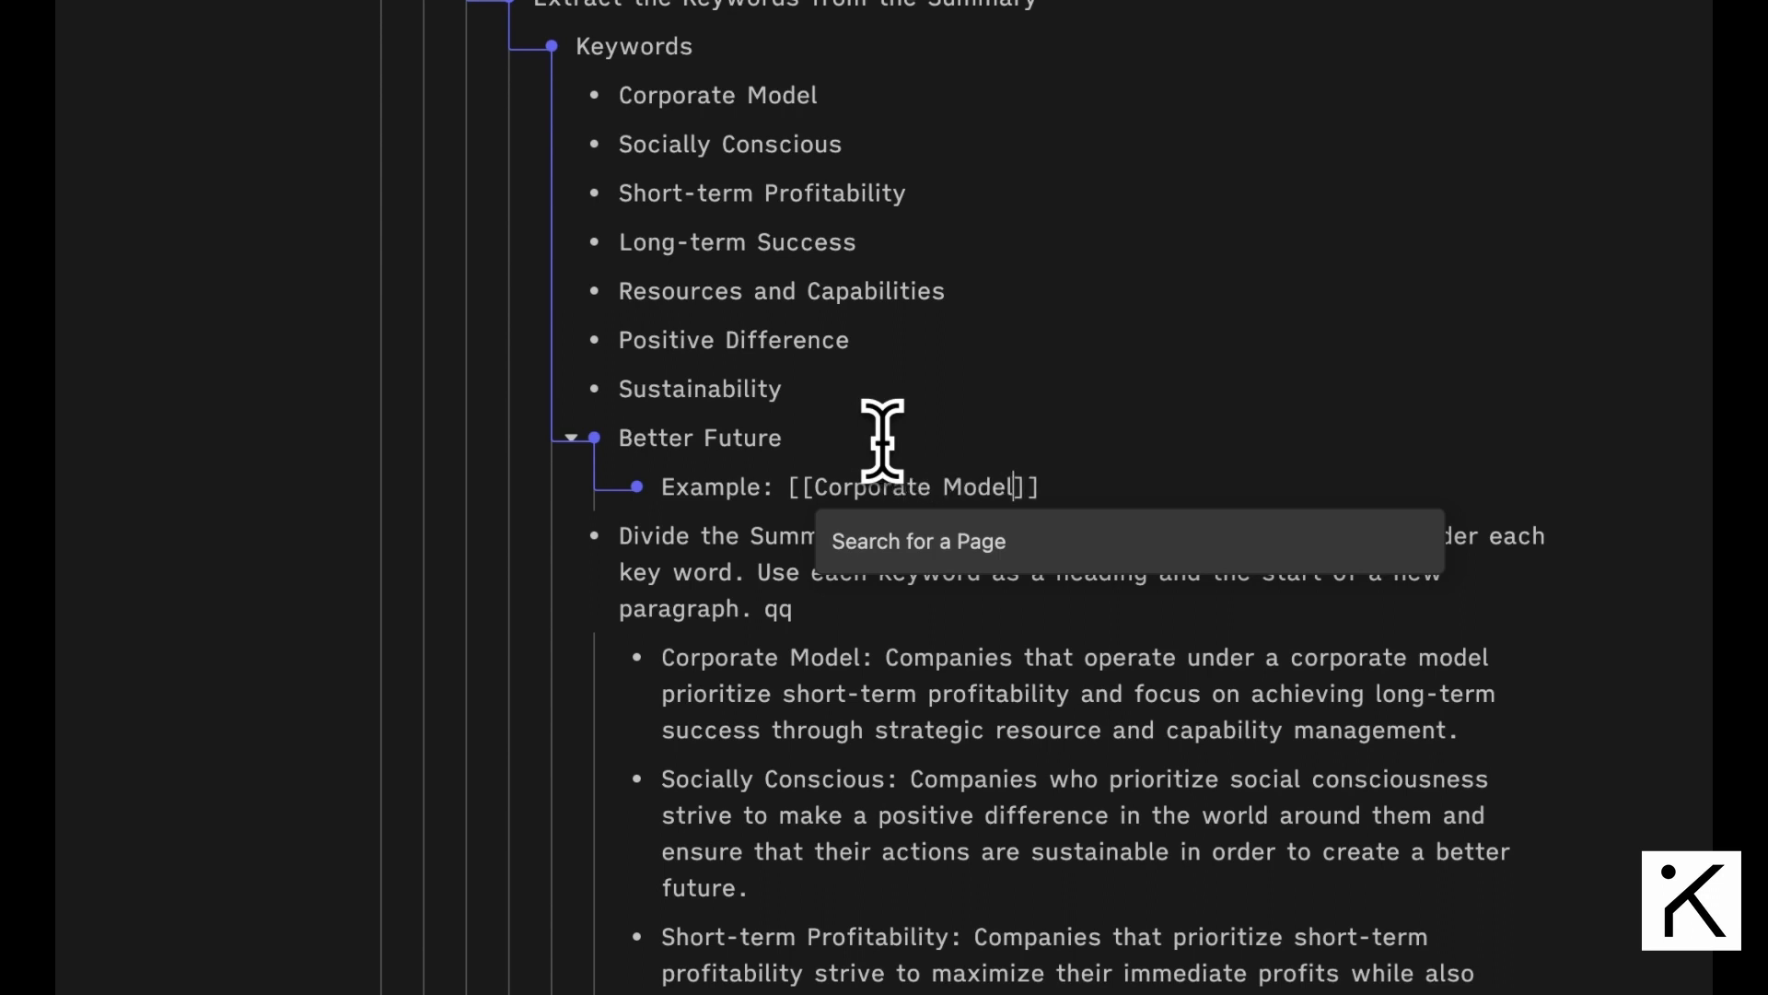
{"action": "key", "text": "End"}
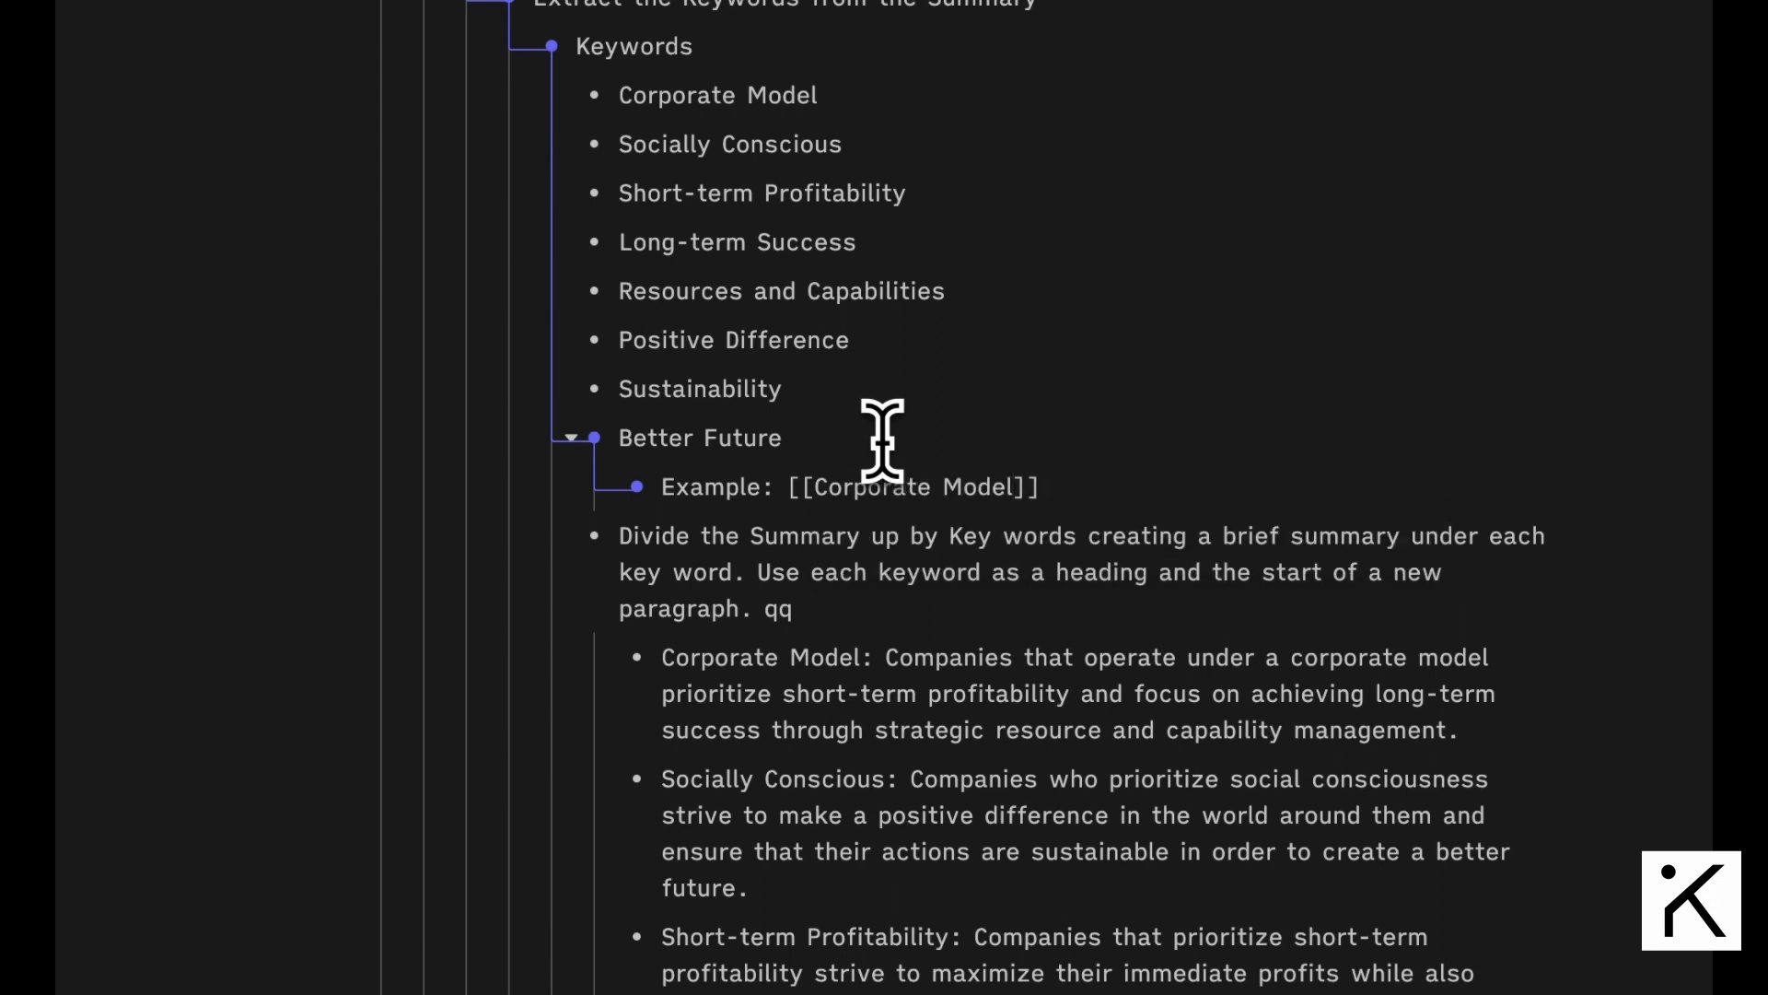
- Add the line "For each keyword, rewrite is like the Example" below the example, separated by a blank line in the same block
{"action": "key", "text": "shift+Return"}
{"action": "key", "text": "shift+Return"}
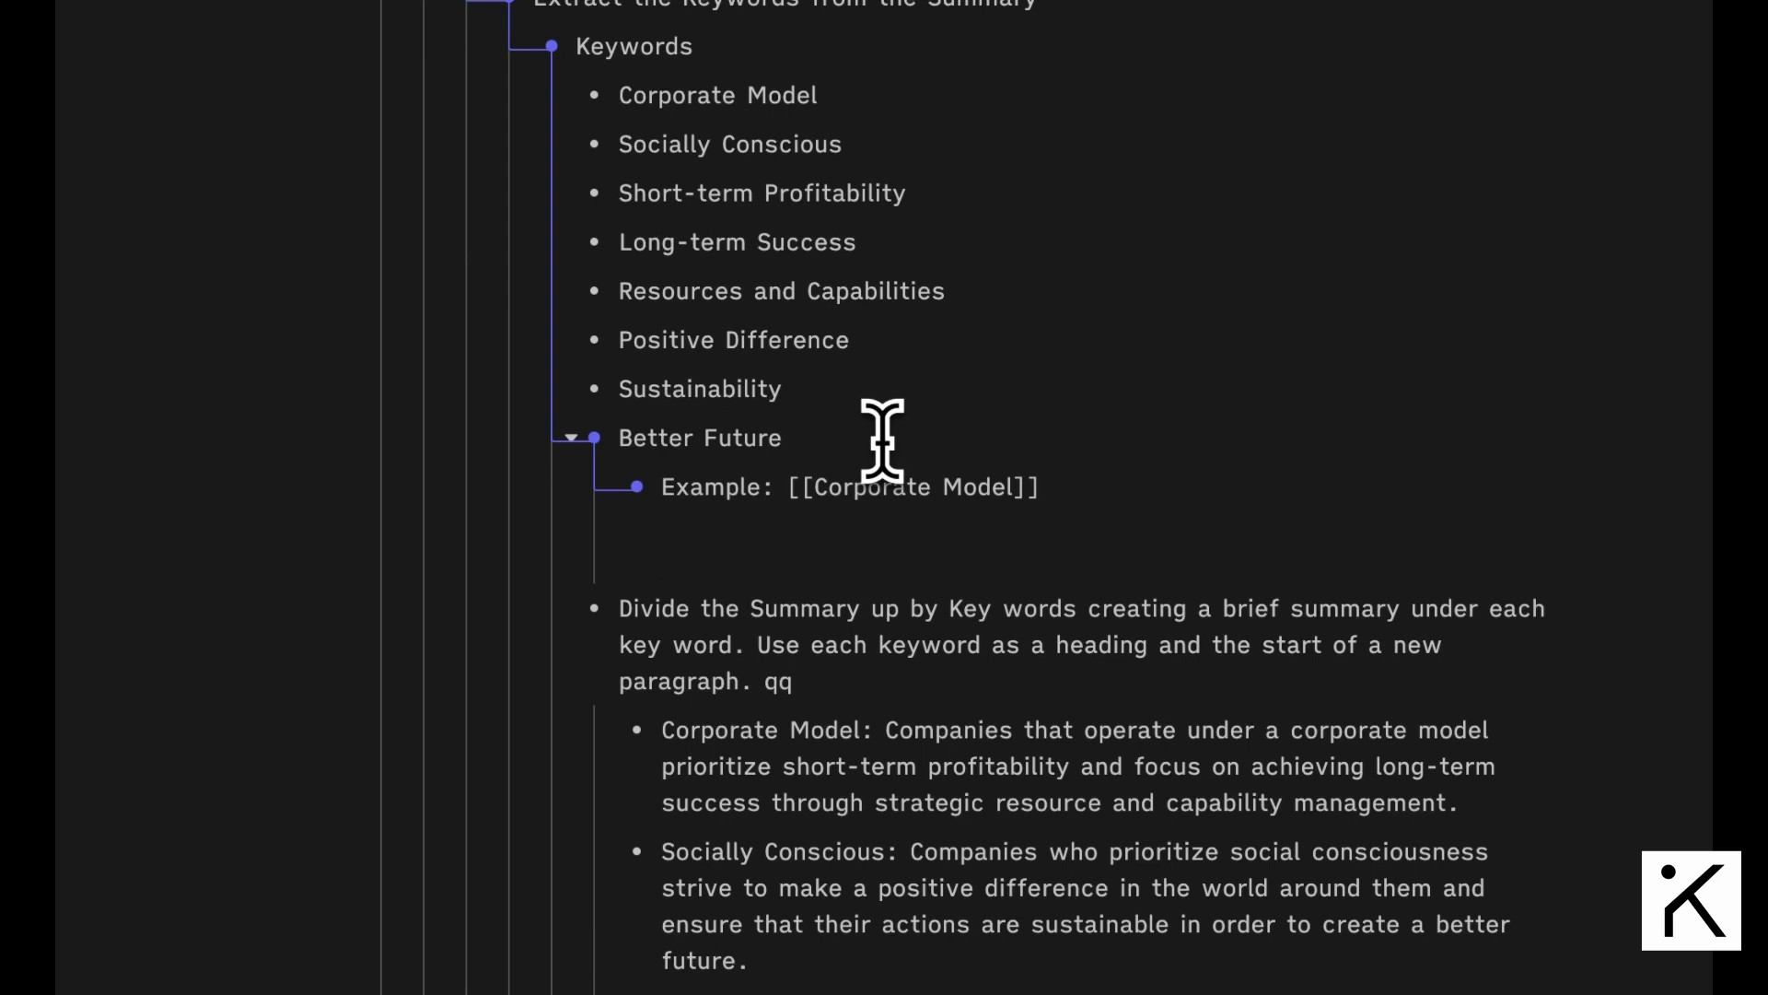
{"action": "type", "text": "For each key wor"}
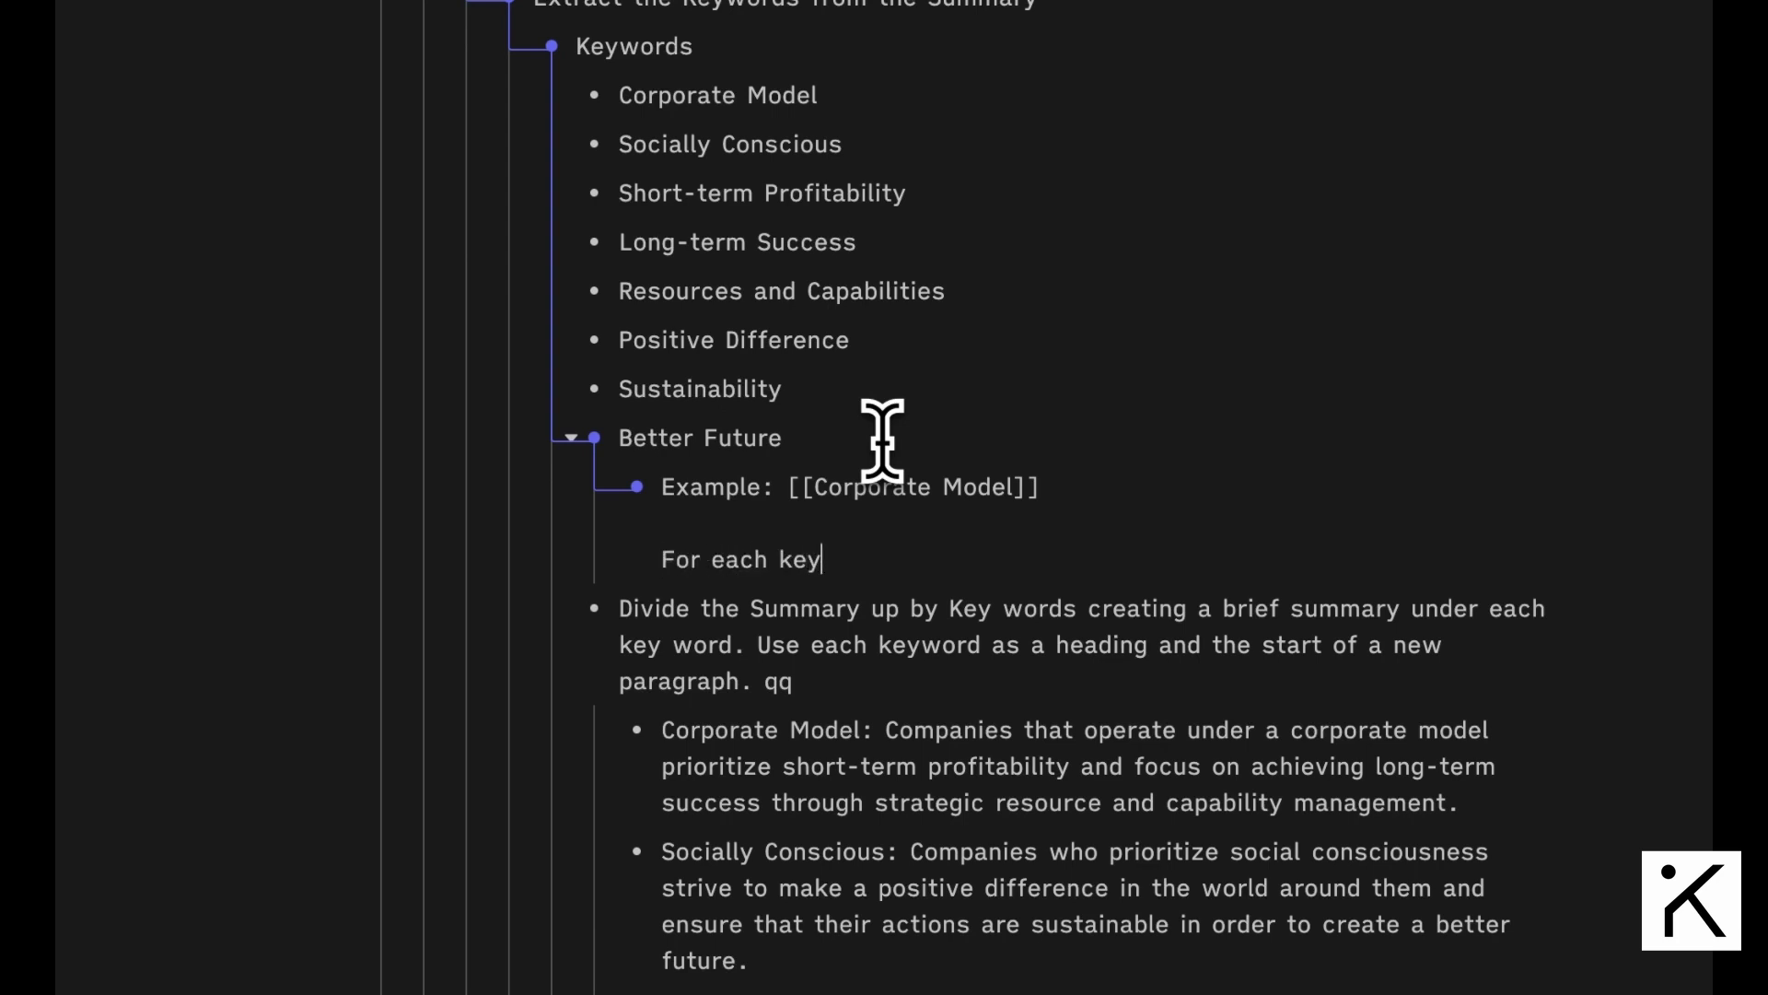
{"action": "key", "text": "BackSpace"}
{"action": "key", "text": "BackSpace"}
{"action": "key", "text": "BackSpace"}
{"action": "type", "text": "work, re"}
{"action": "key", "text": "BackSpace"}
{"action": "key", "text": "BackSpace"}
{"action": "key", "text": "BackSpace"}
{"action": "key", "text": "BackSpace"}
{"action": "type", "text": "d, rewrite i"}
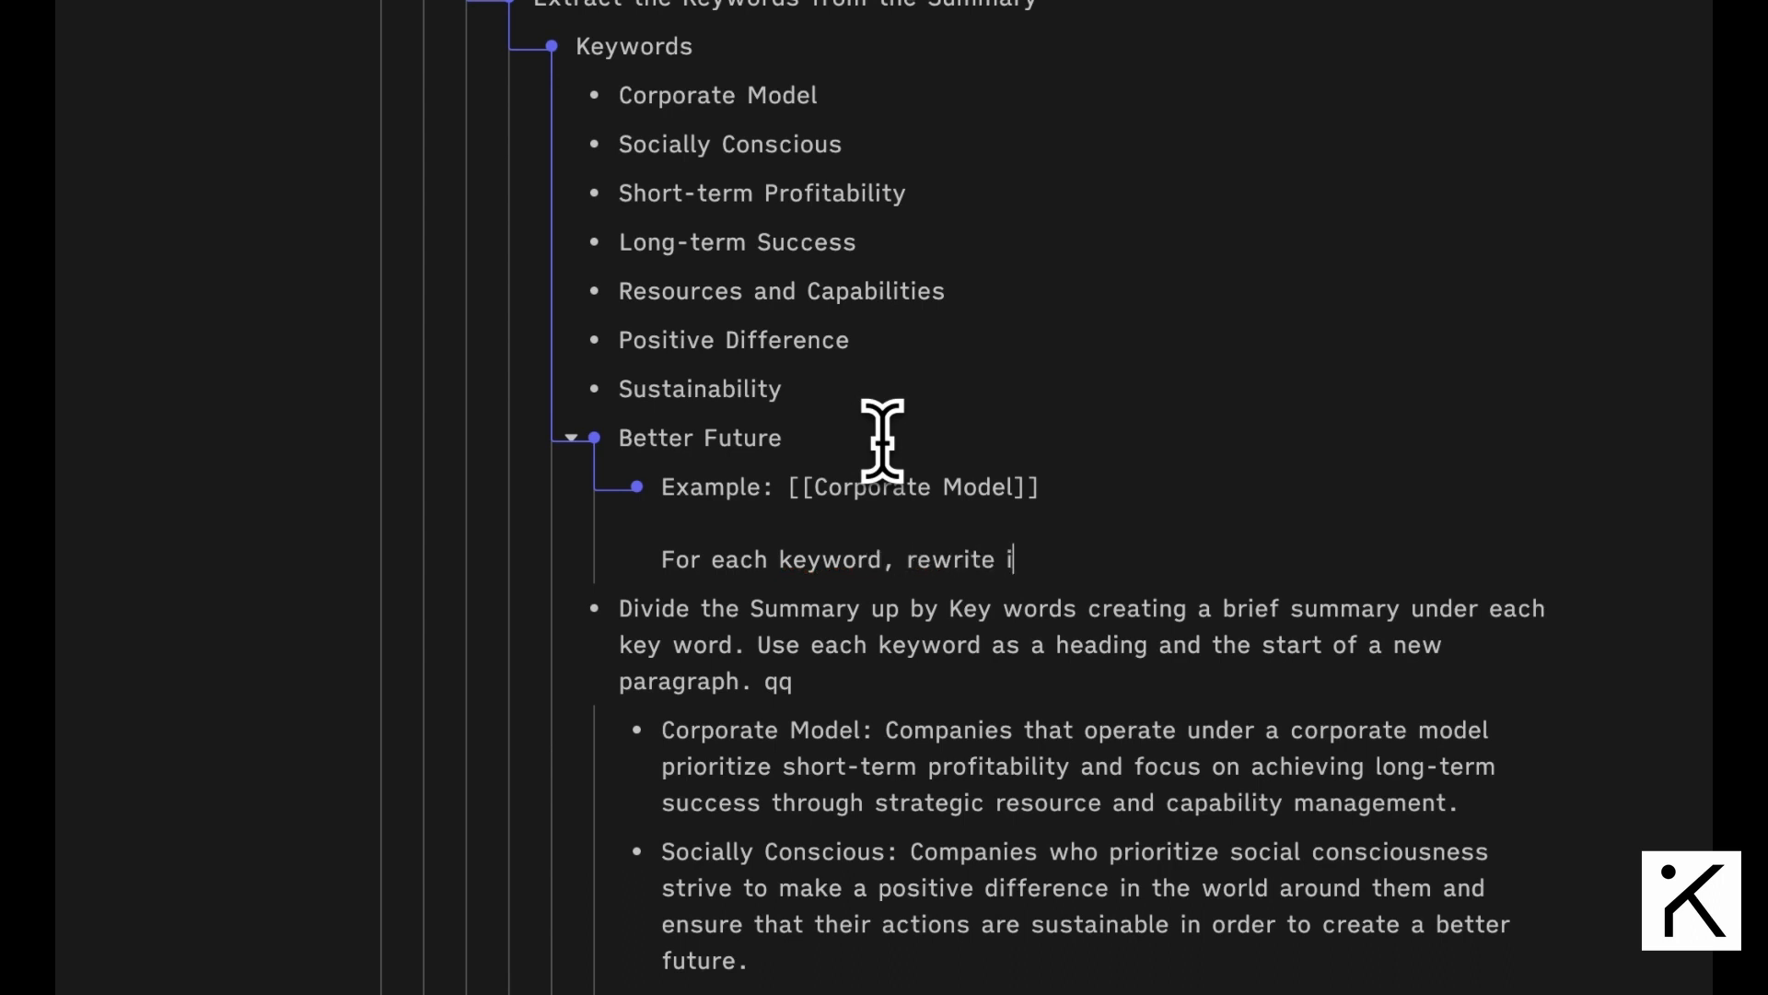
{"action": "type", "text": "s like the Example"}
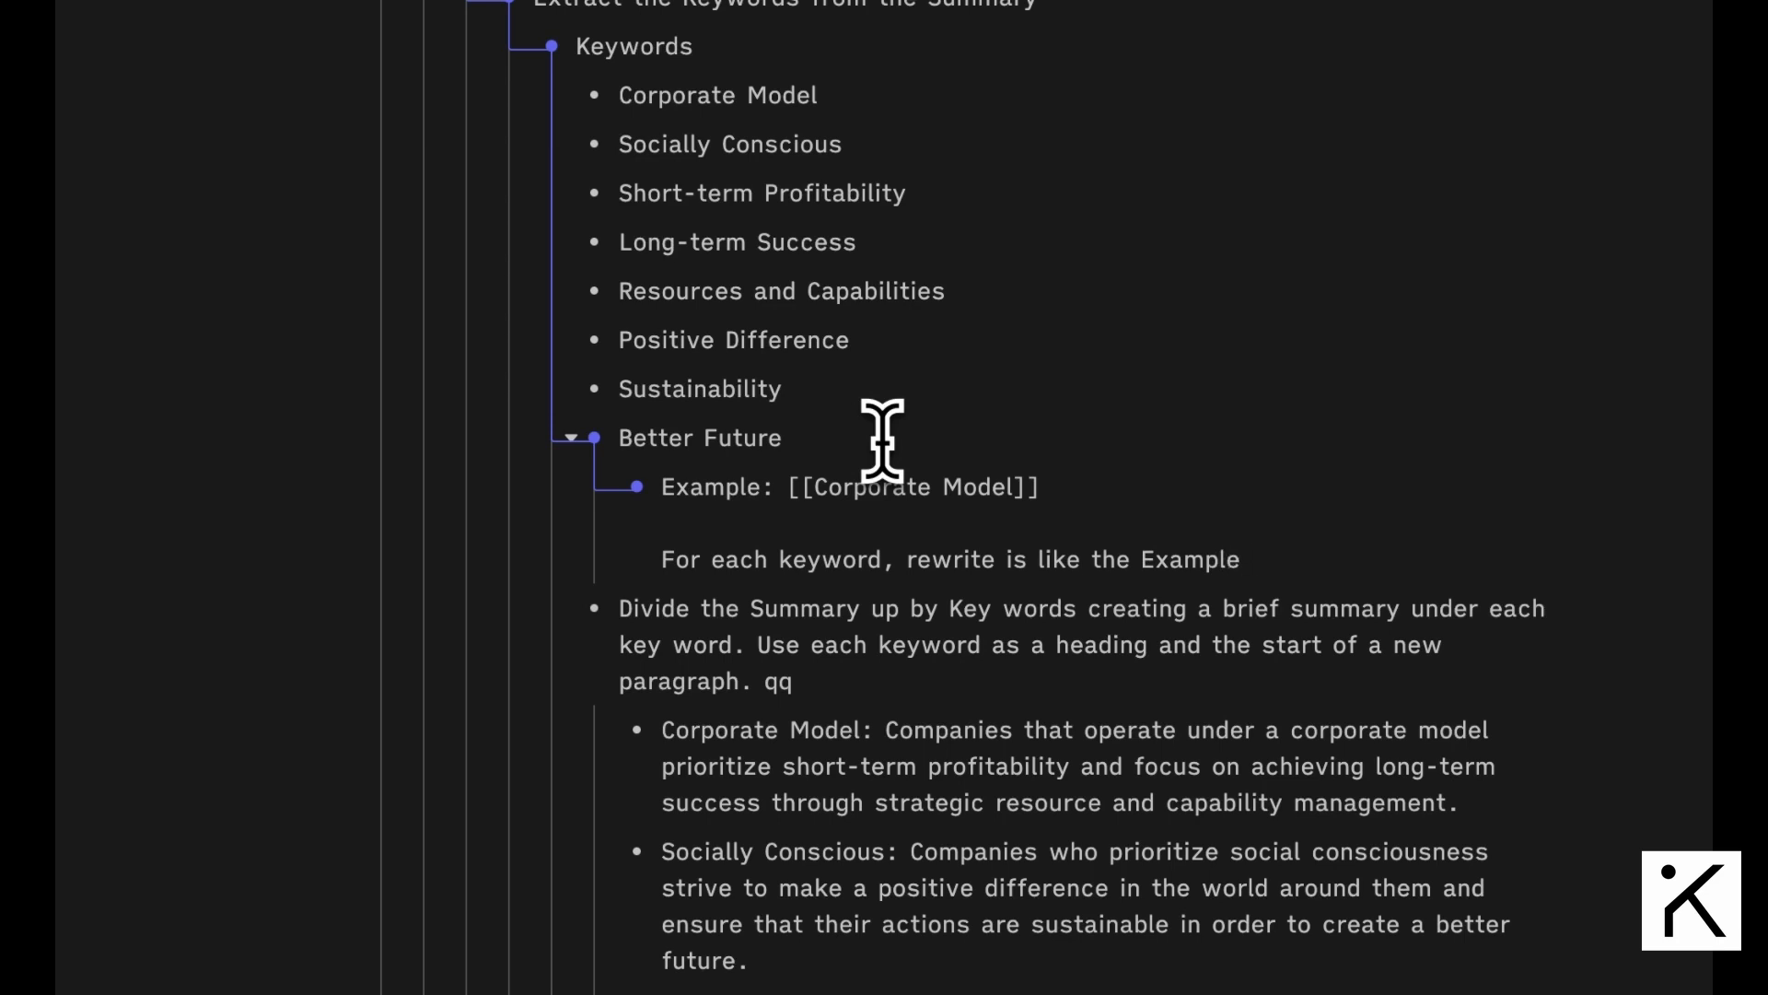
- End the example prompt with a period and run Completion (120 words) on it
{"action": "type", "text": ". qq"}
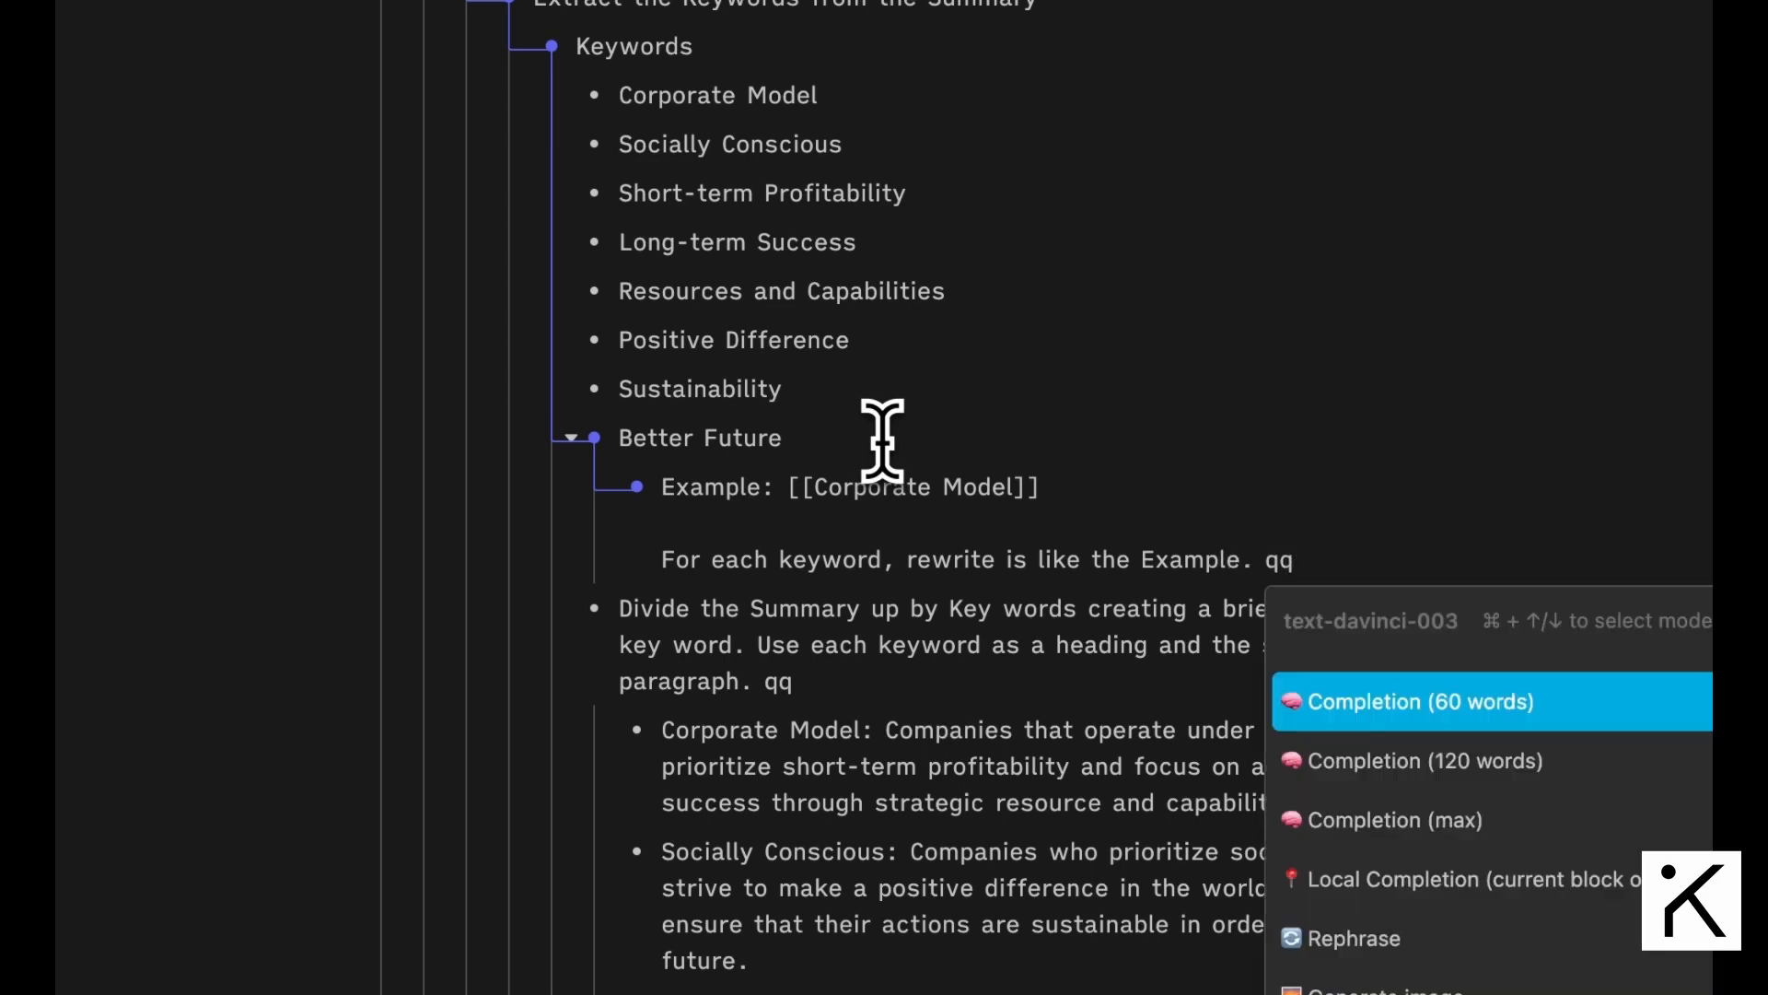
{"action": "key", "text": "Down"}
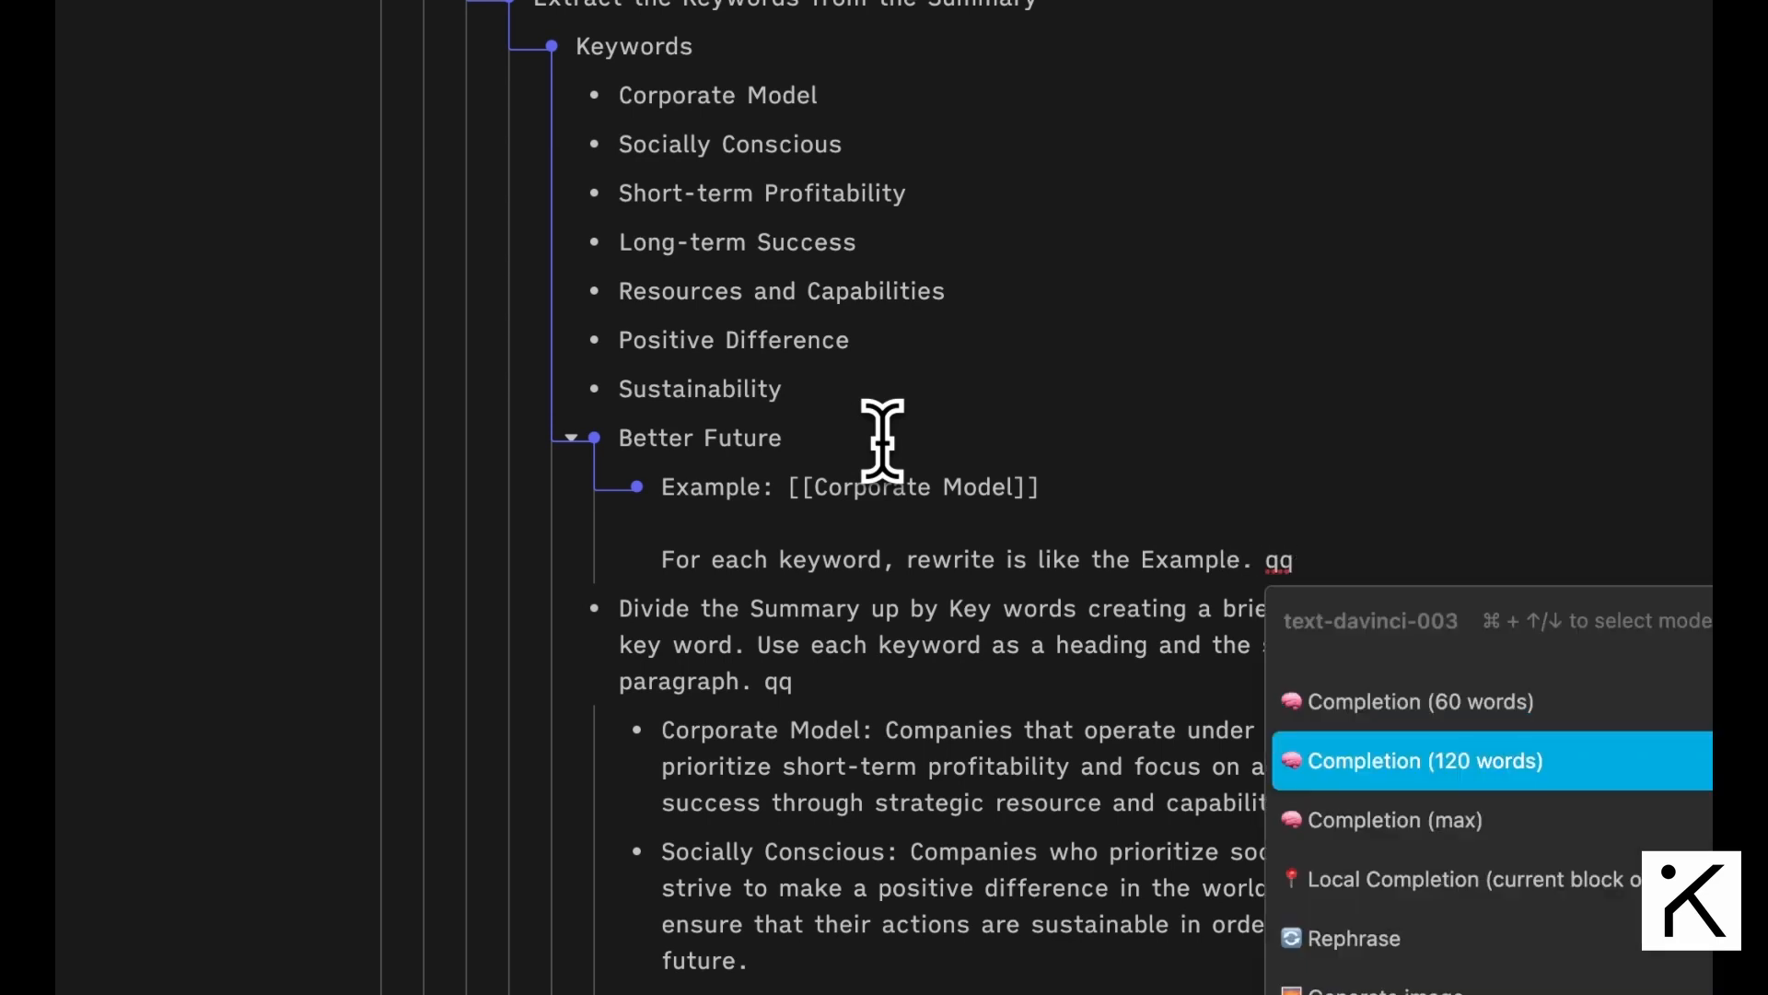
{"action": "key", "text": "Return"}
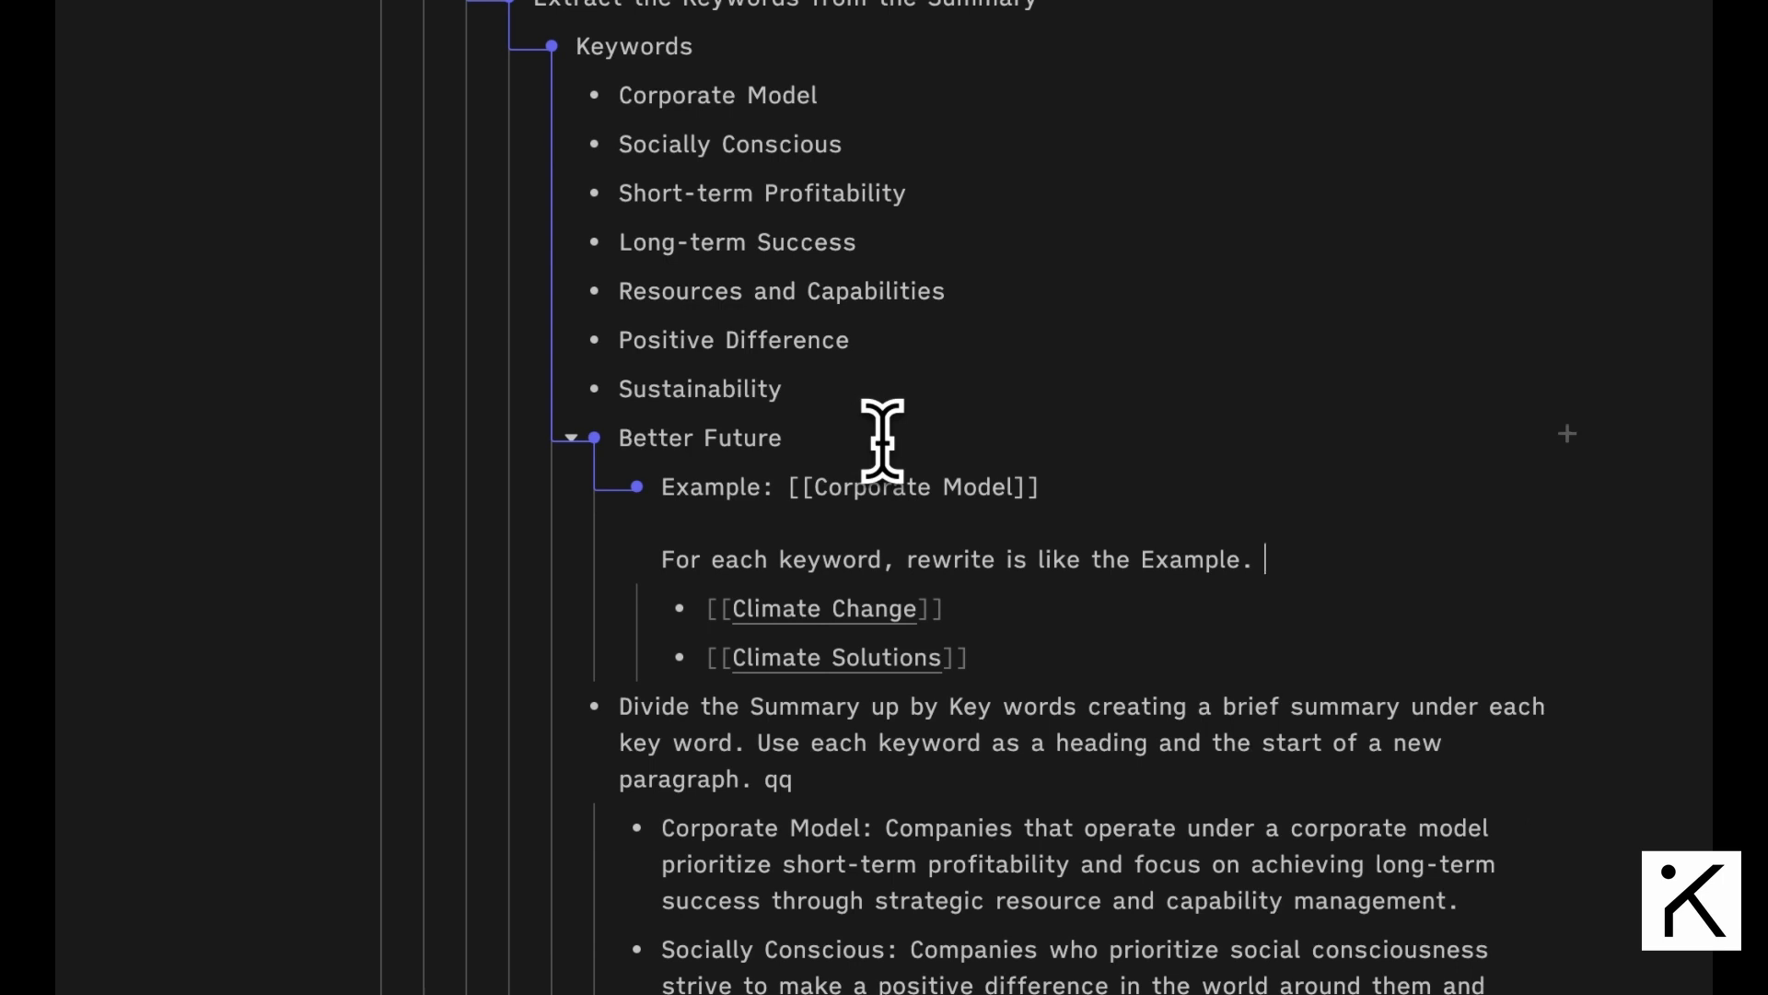
- Reword the example prompt to read "For each keyword above, rewrite is like the Example."
{"action": "left_click", "coordinate": [885, 558]}
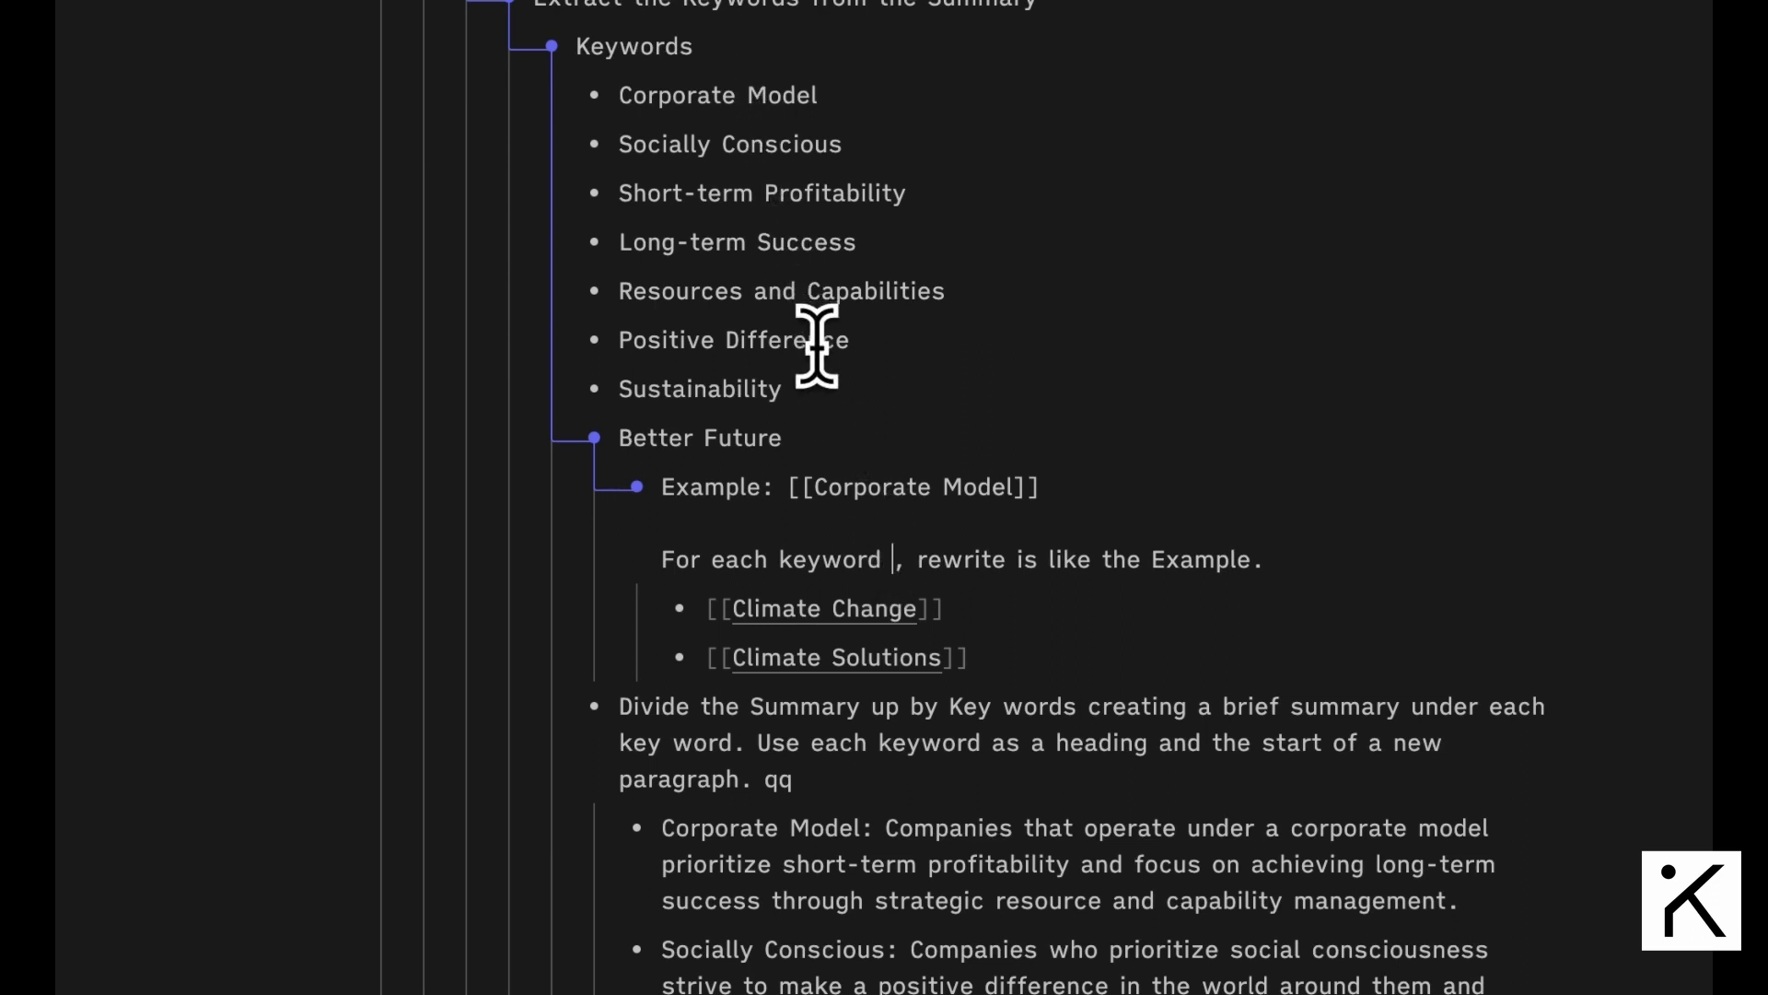
{"action": "key", "text": "BackSpace"}
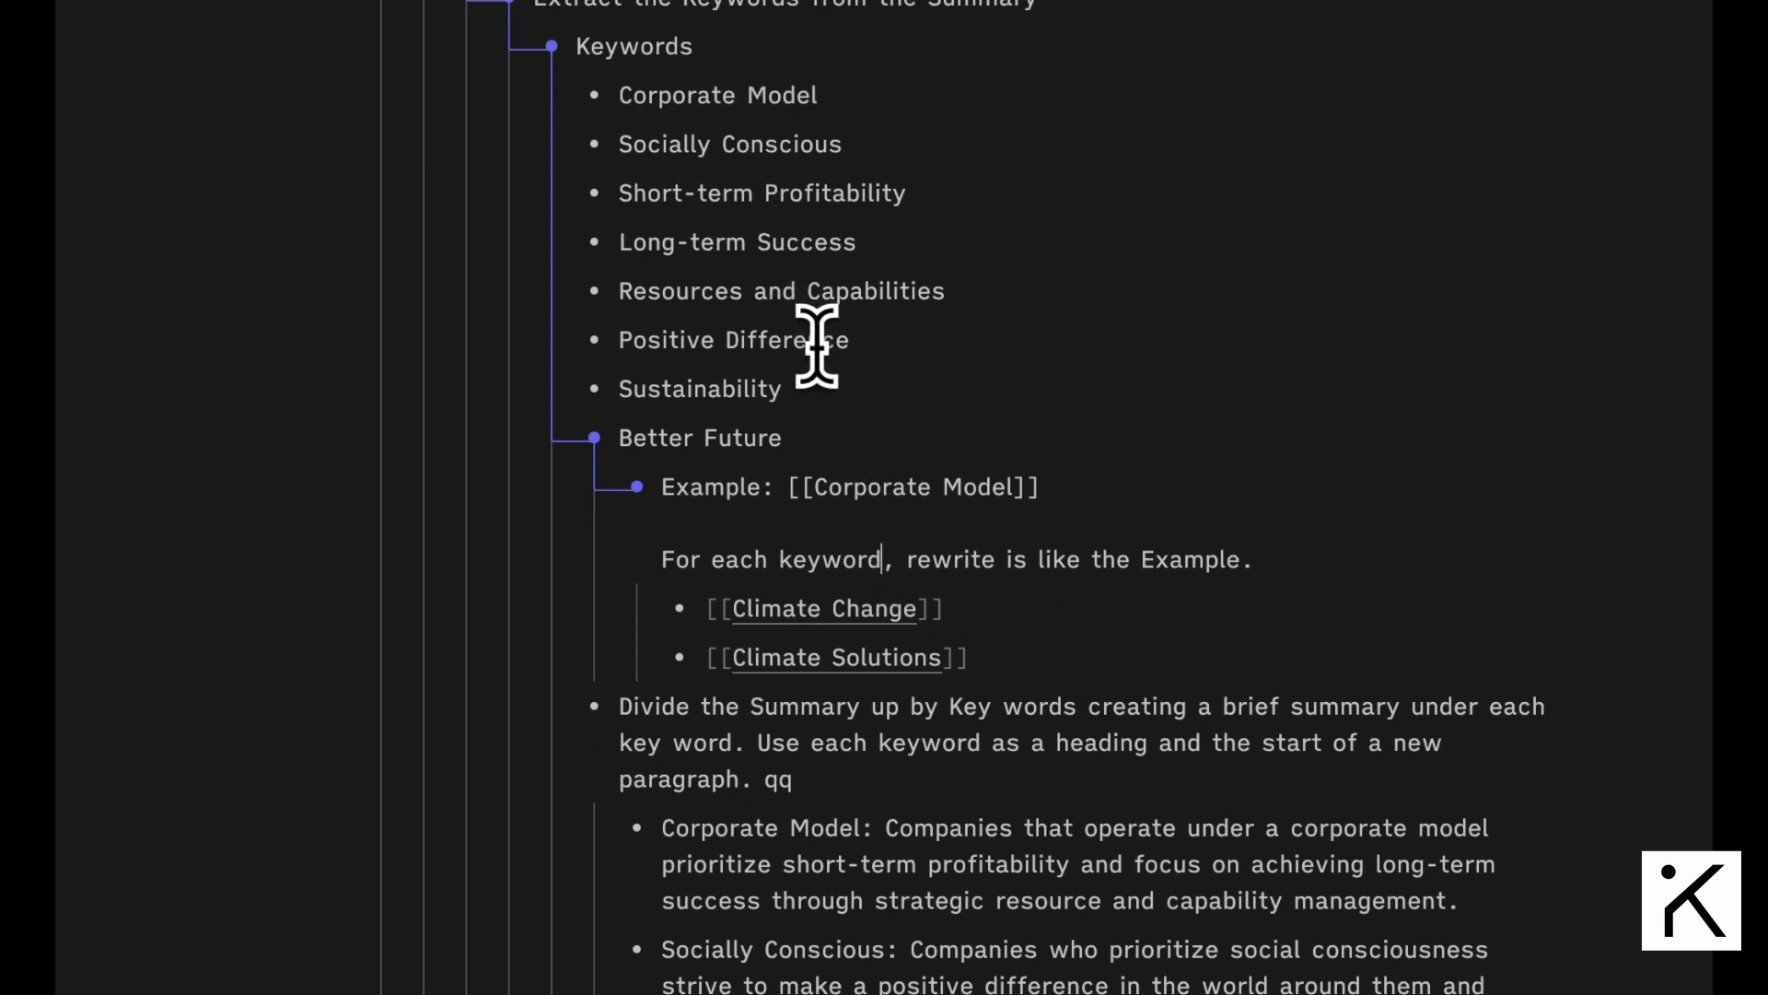
{"action": "type", "text": "abov"}
{"action": "key", "text": "BackSpace"}
{"action": "key", "text": "BackSpace"}
{"action": "key", "text": "BackSpace"}
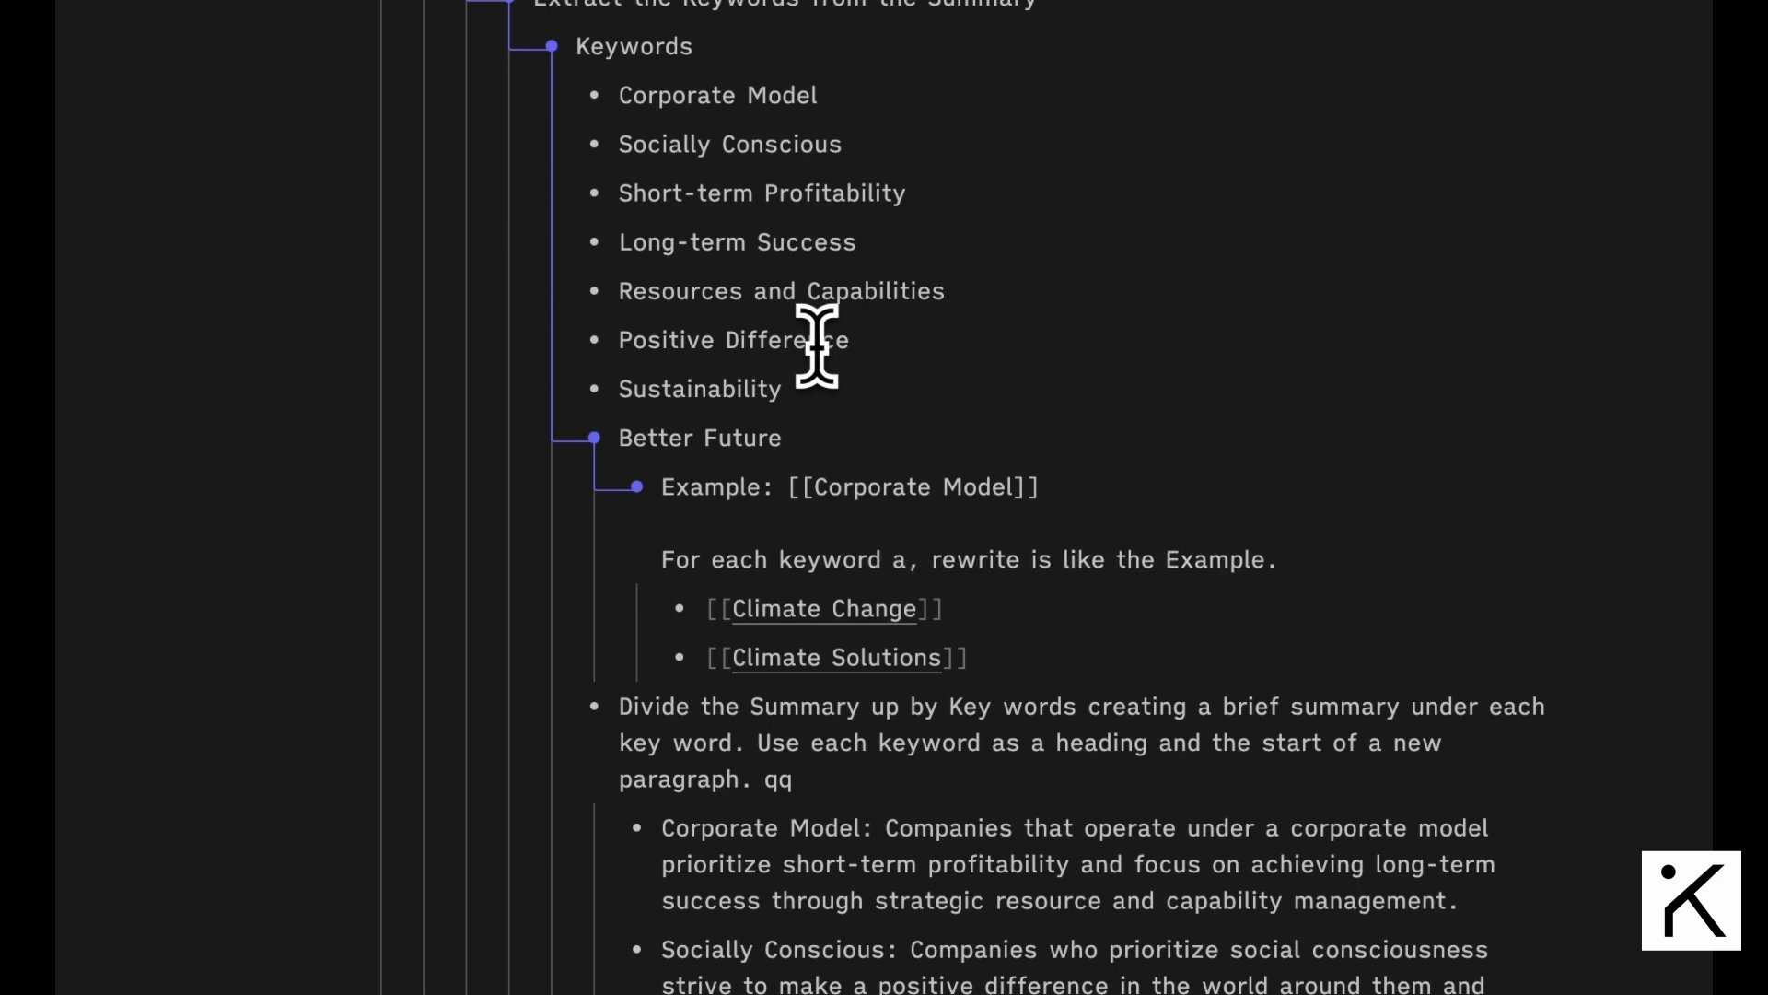
{"action": "type", "text": "v"}
{"action": "key", "text": "BackSpace"}
{"action": "type", "text": "bove"}
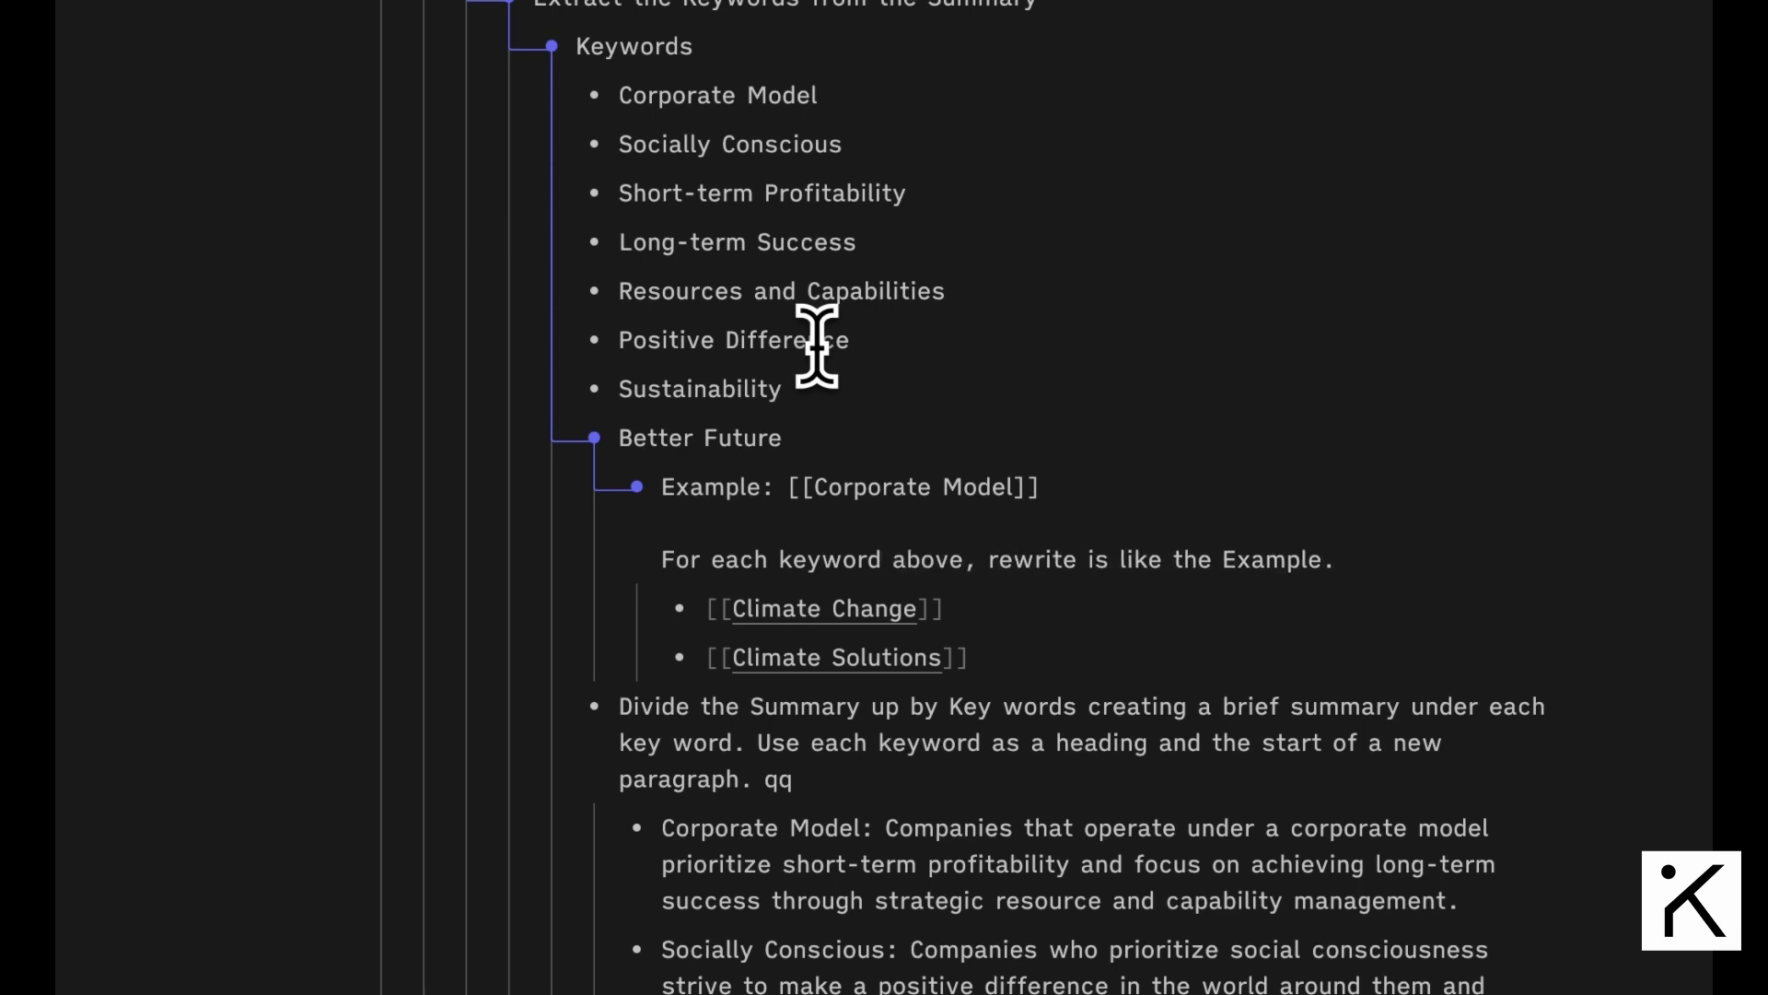
- Delete the example prompt block under Better Future together with its generated Climate Change and Climate Solutions links
{"action": "key", "text": "Down"}
{"action": "key", "text": "Down"}
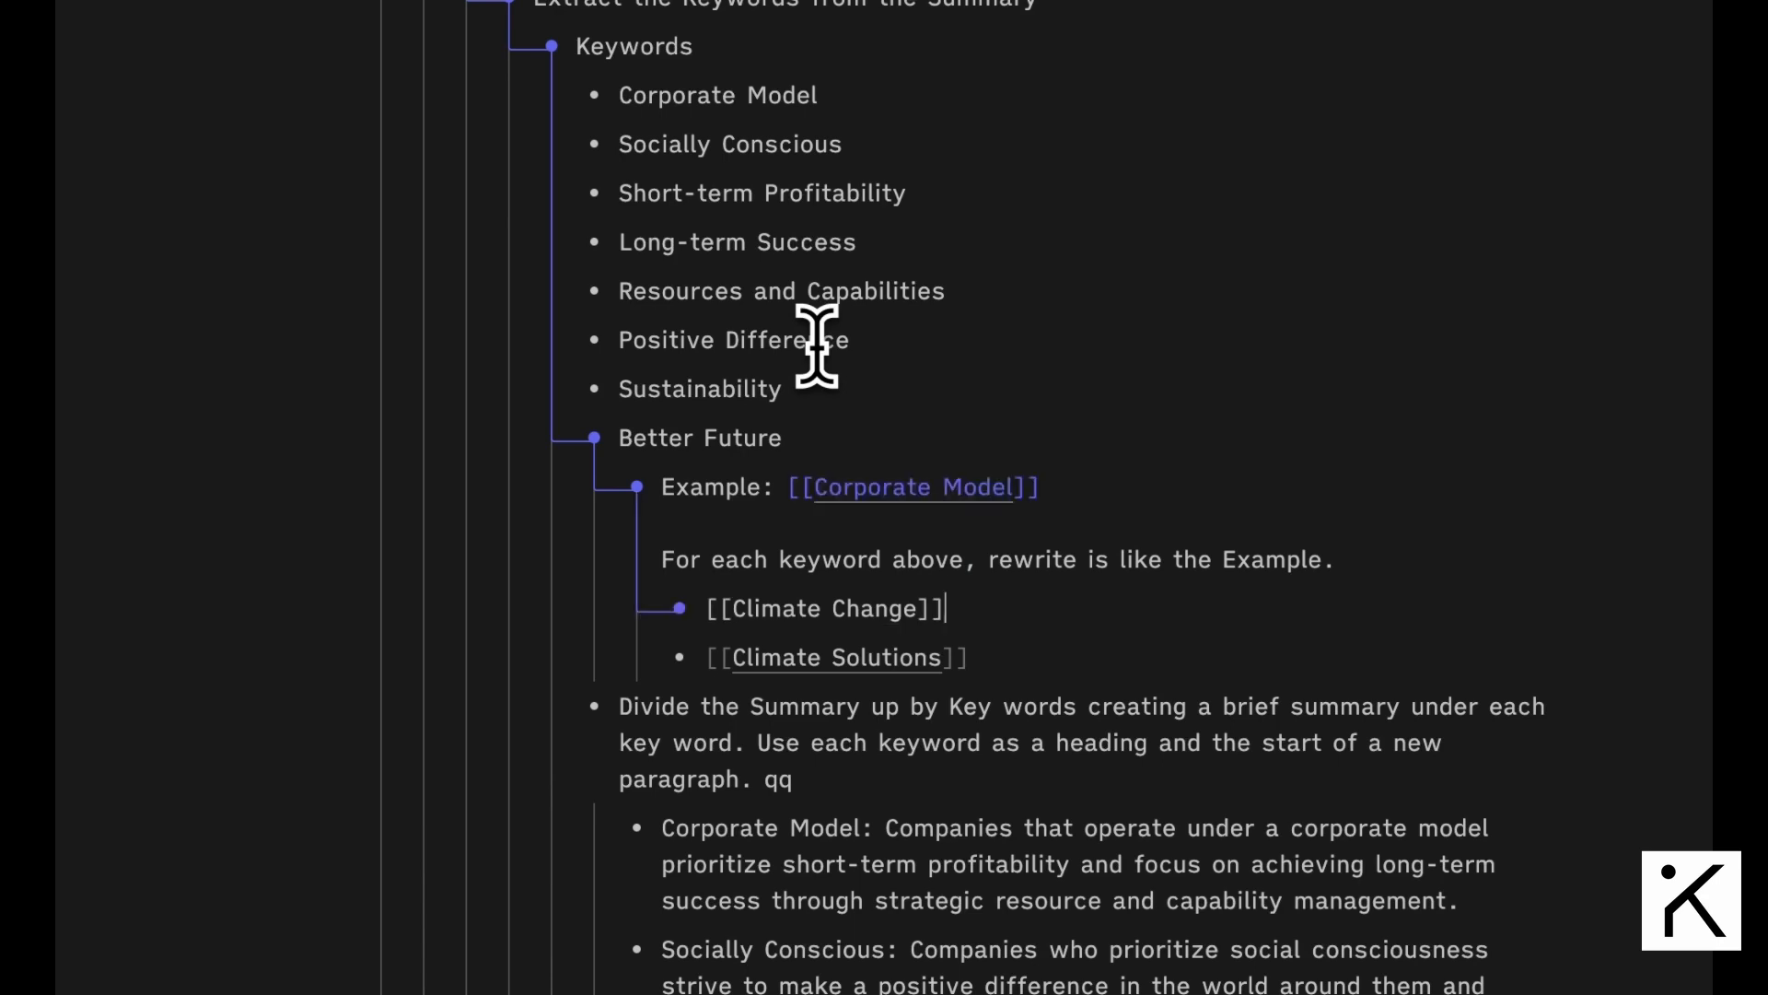
{"action": "key", "text": "shift+Up"}
{"action": "key", "text": "shift+Up"}
{"action": "key", "text": "shift+Up"}
{"action": "key", "text": "shift+Up"}
{"action": "key", "text": "shift+Up"}
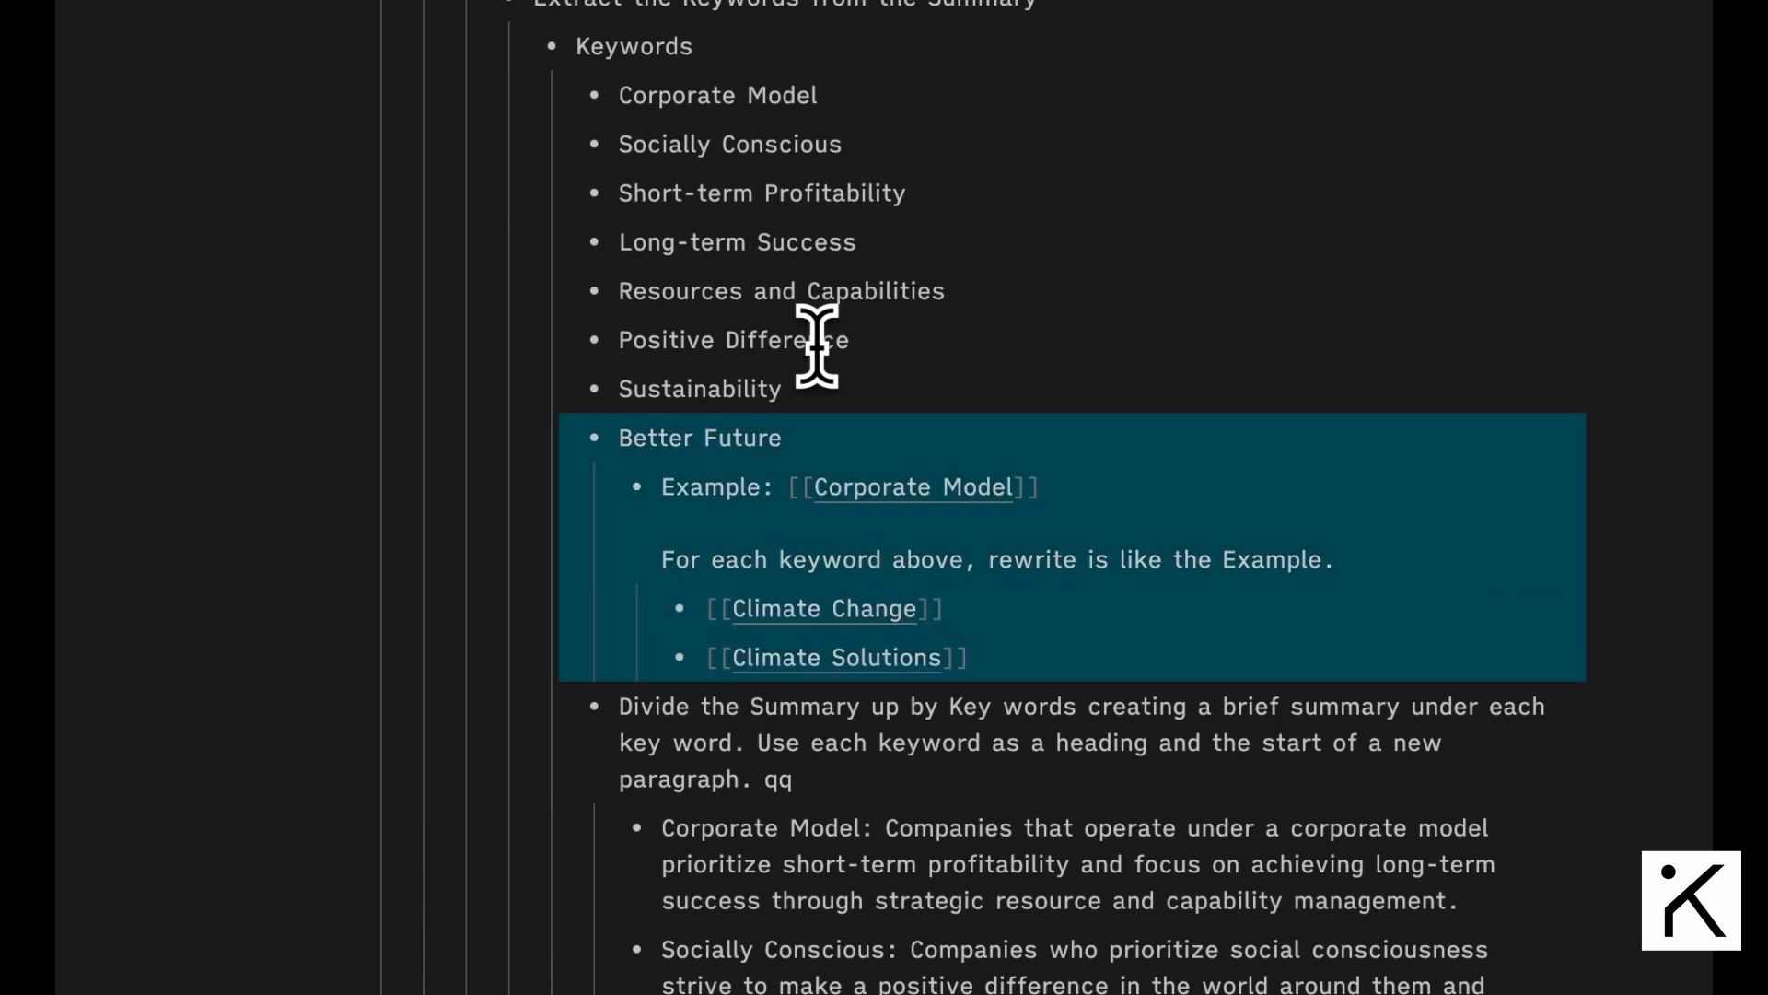
{"action": "key", "text": "shift+Down"}
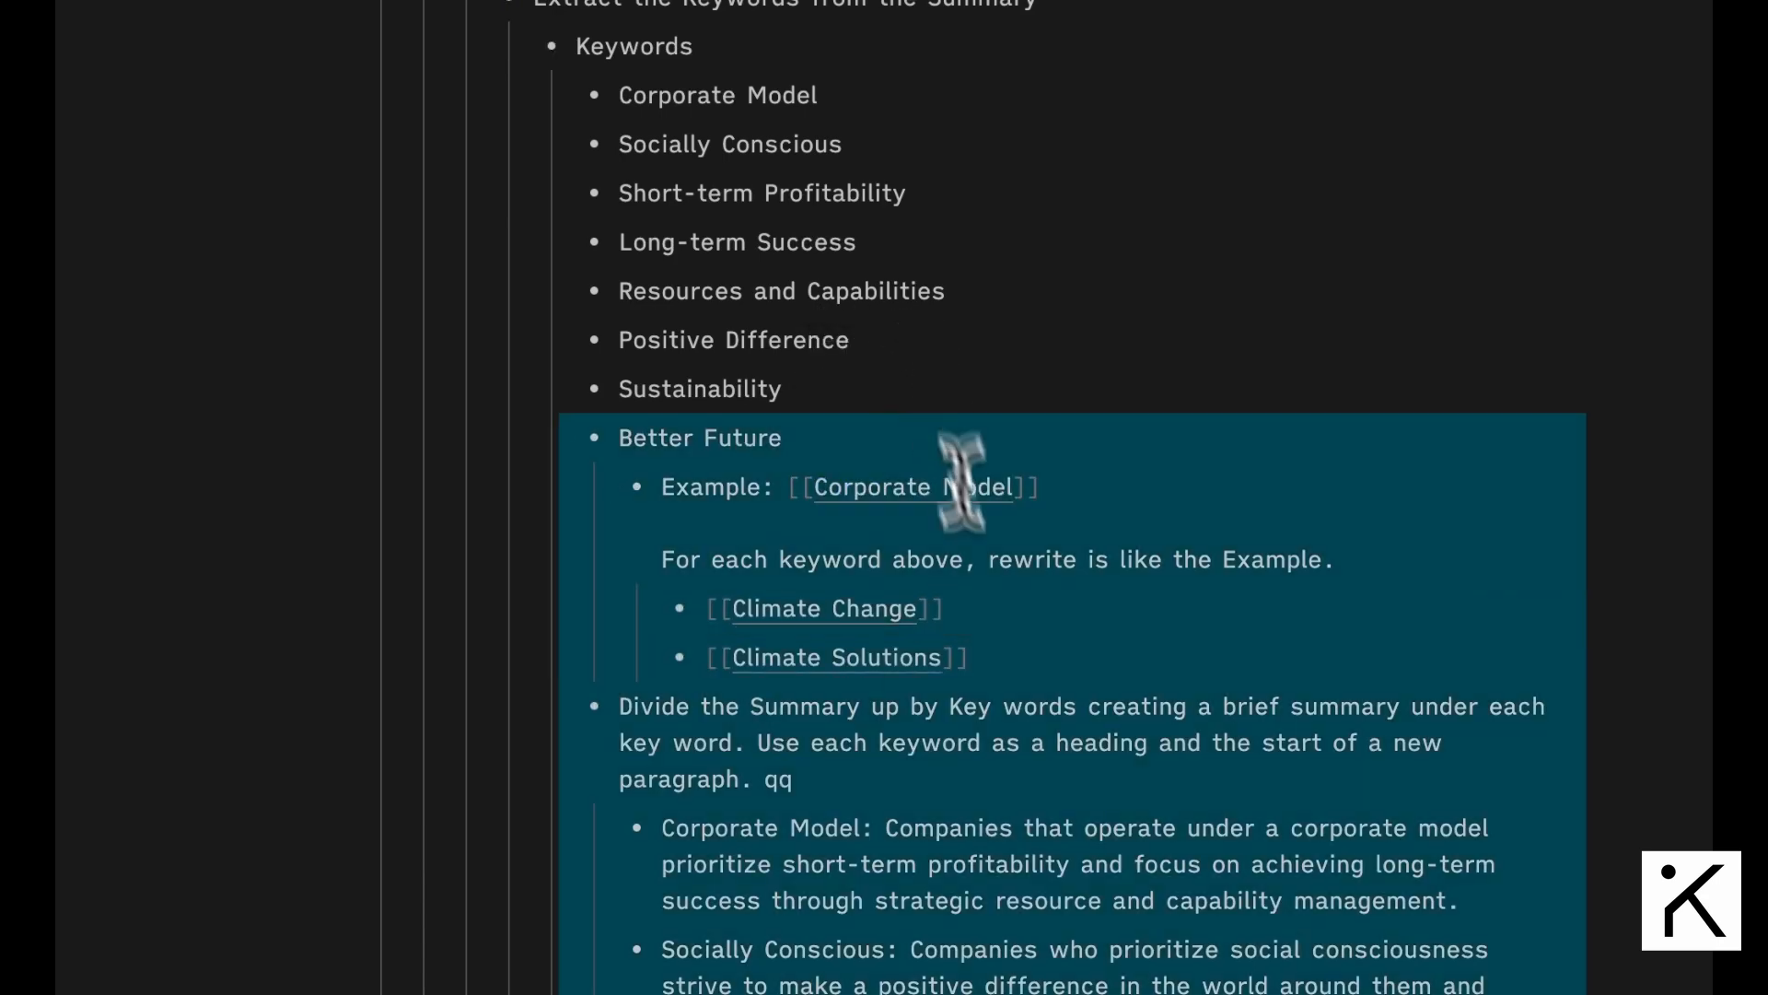
{"action": "left_click", "coordinate": [1016, 660]}
{"action": "left_click_drag", "start_coordinate": [889, 504], "coordinate": [915, 415]}
{"action": "key", "text": "BackSpace"}
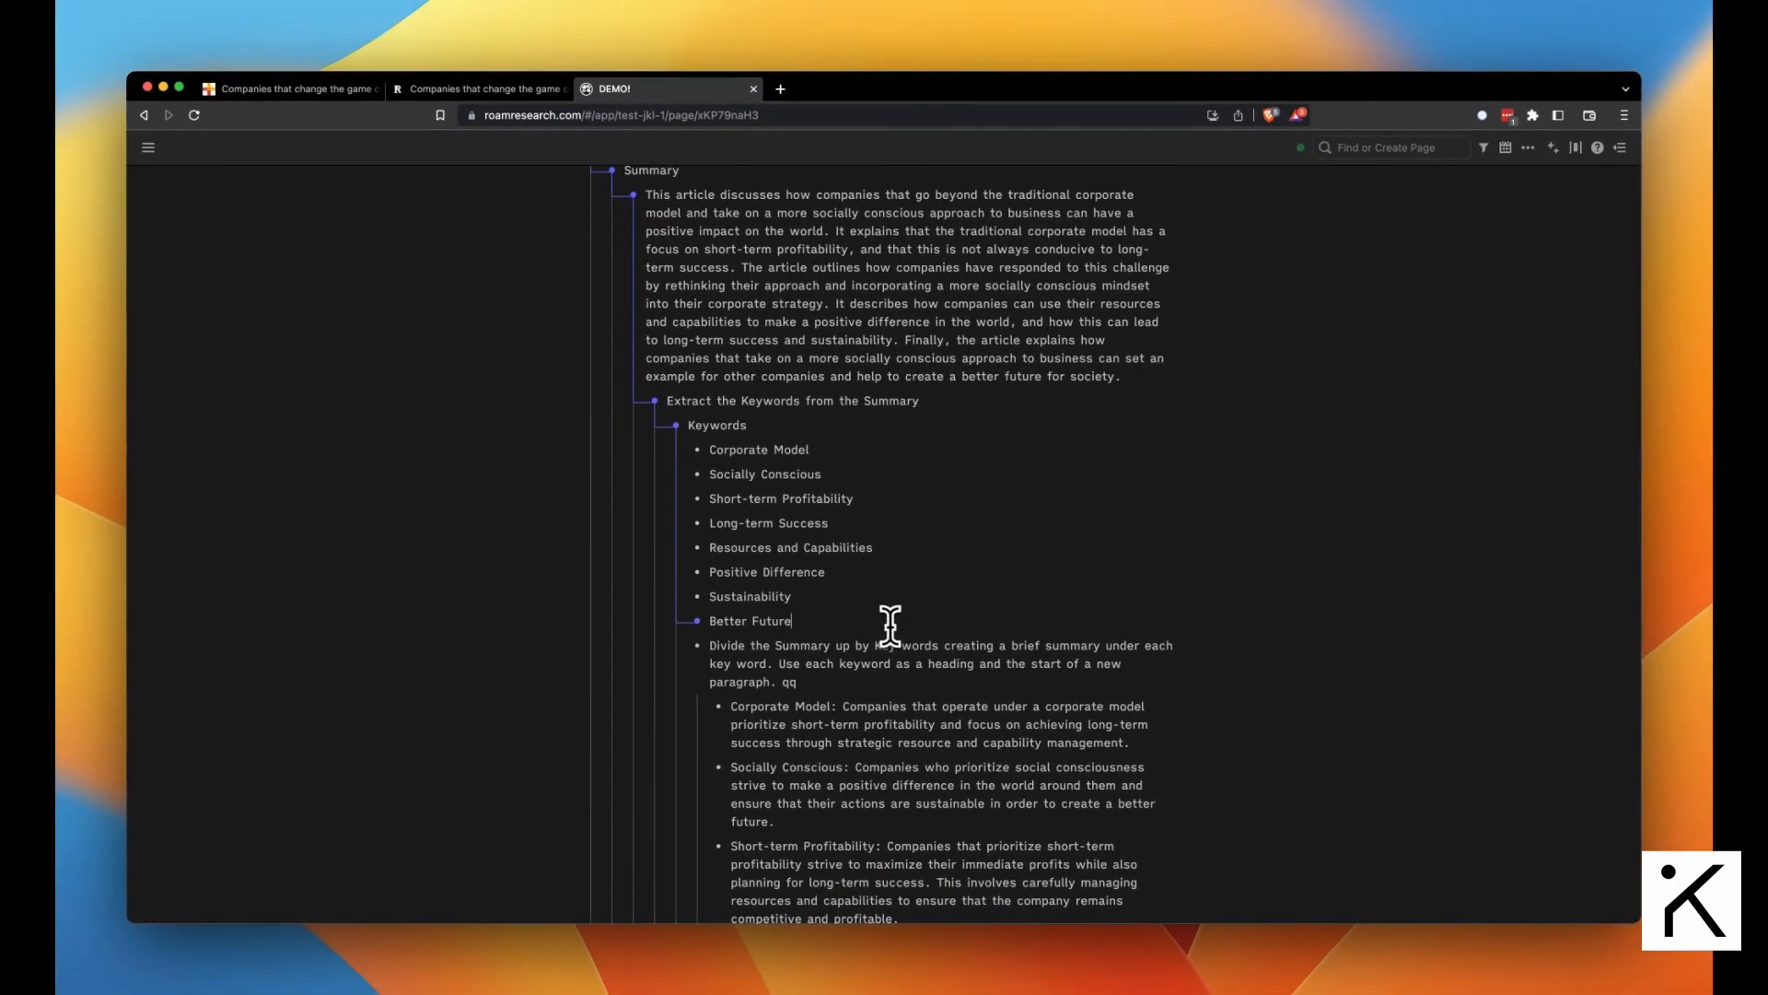
- Extend the "Extract the Keywords from the Summary" block with "and put brackets like [[]] around each"
{"action": "key", "text": "Down"}
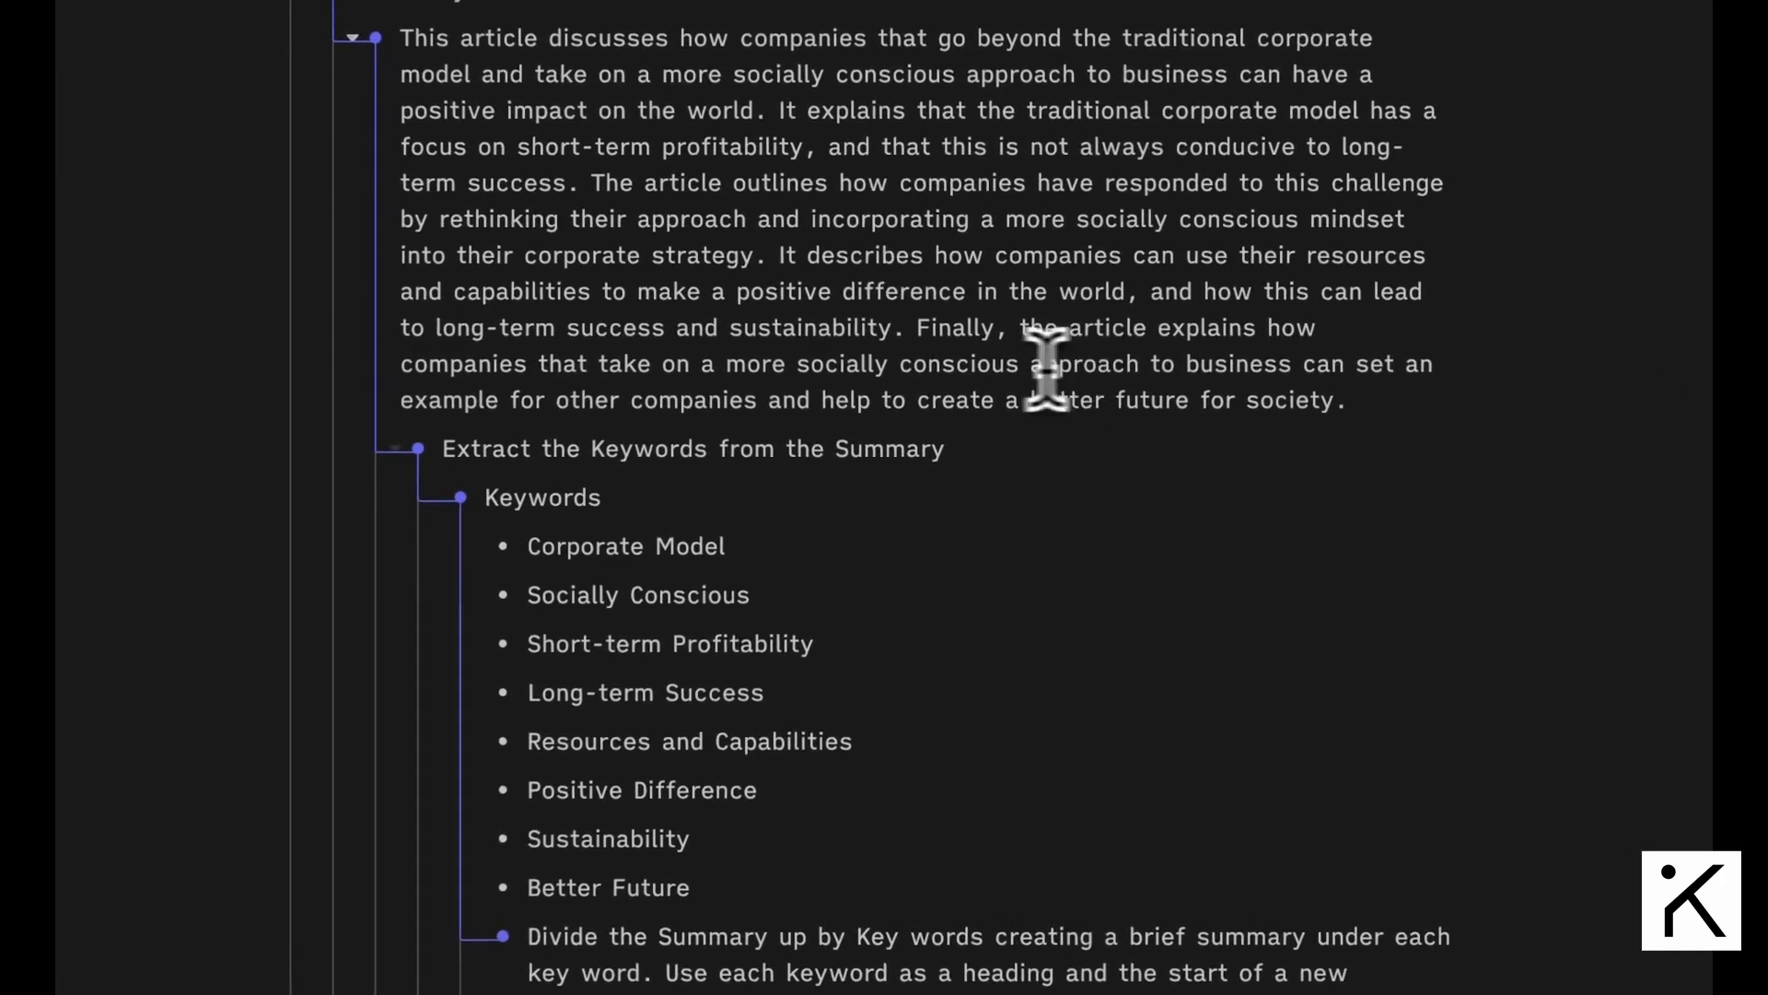
{"action": "left_click", "coordinate": [898, 440]}
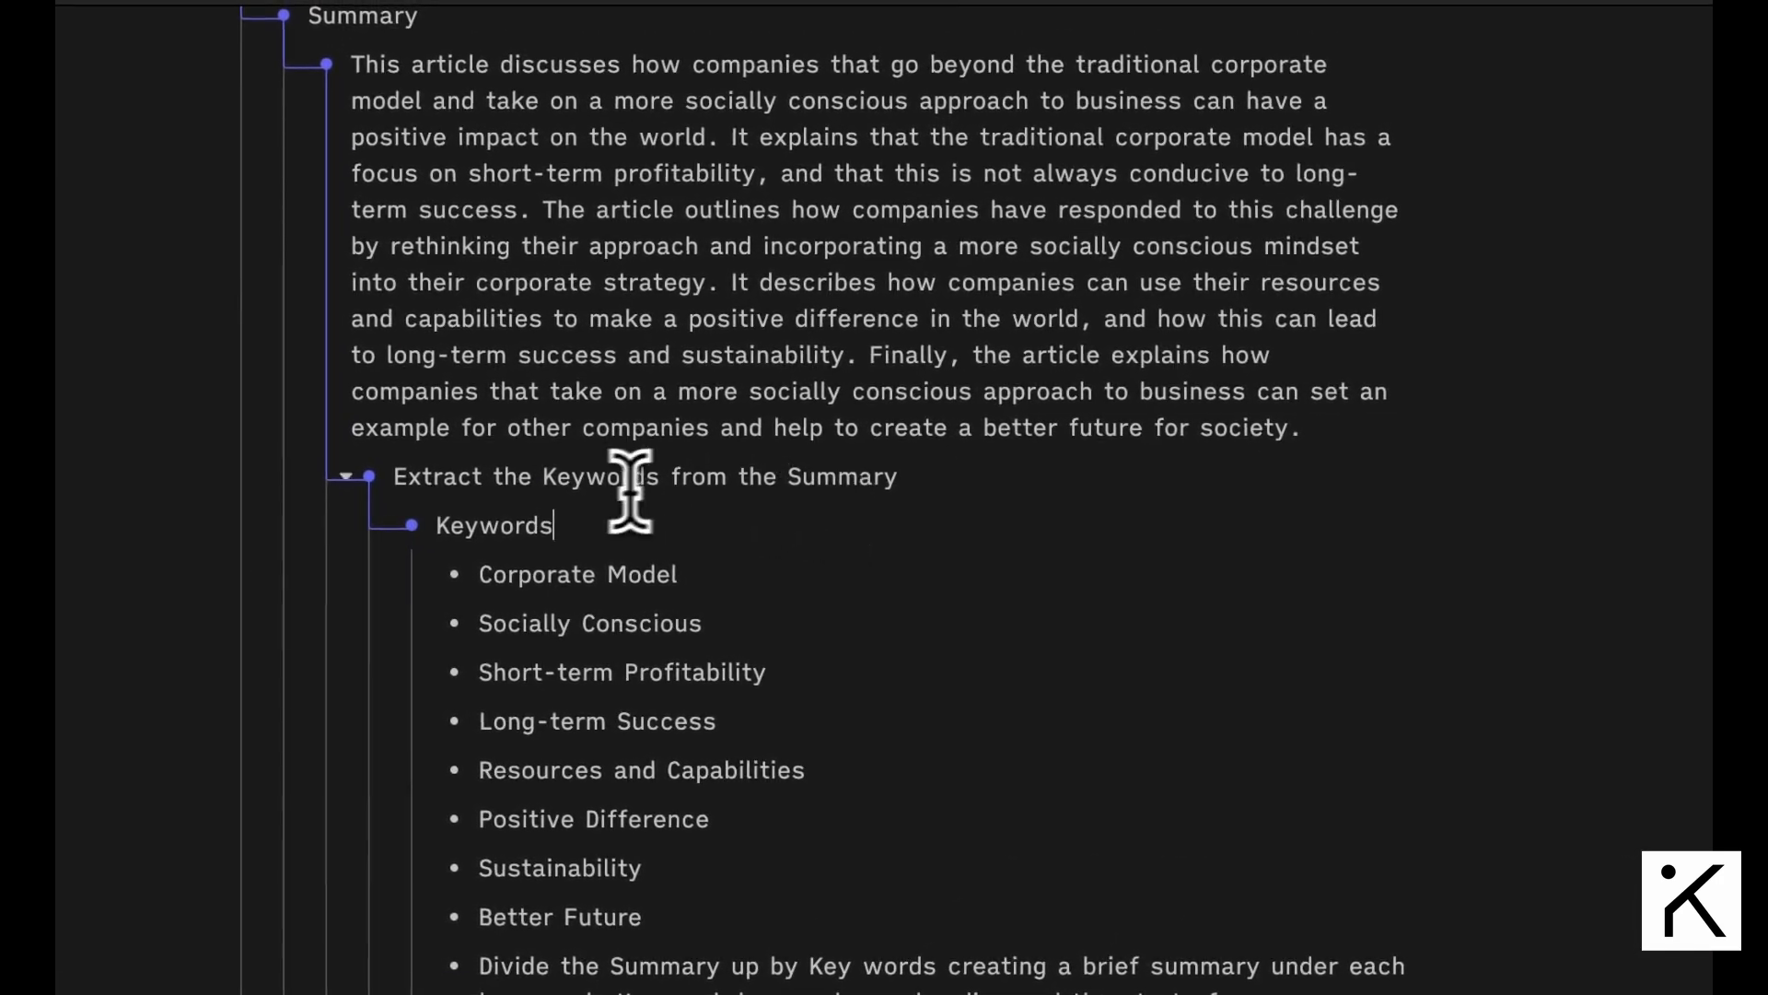
{"action": "left_click", "coordinate": [920, 483]}
{"action": "type", "text": "and "}
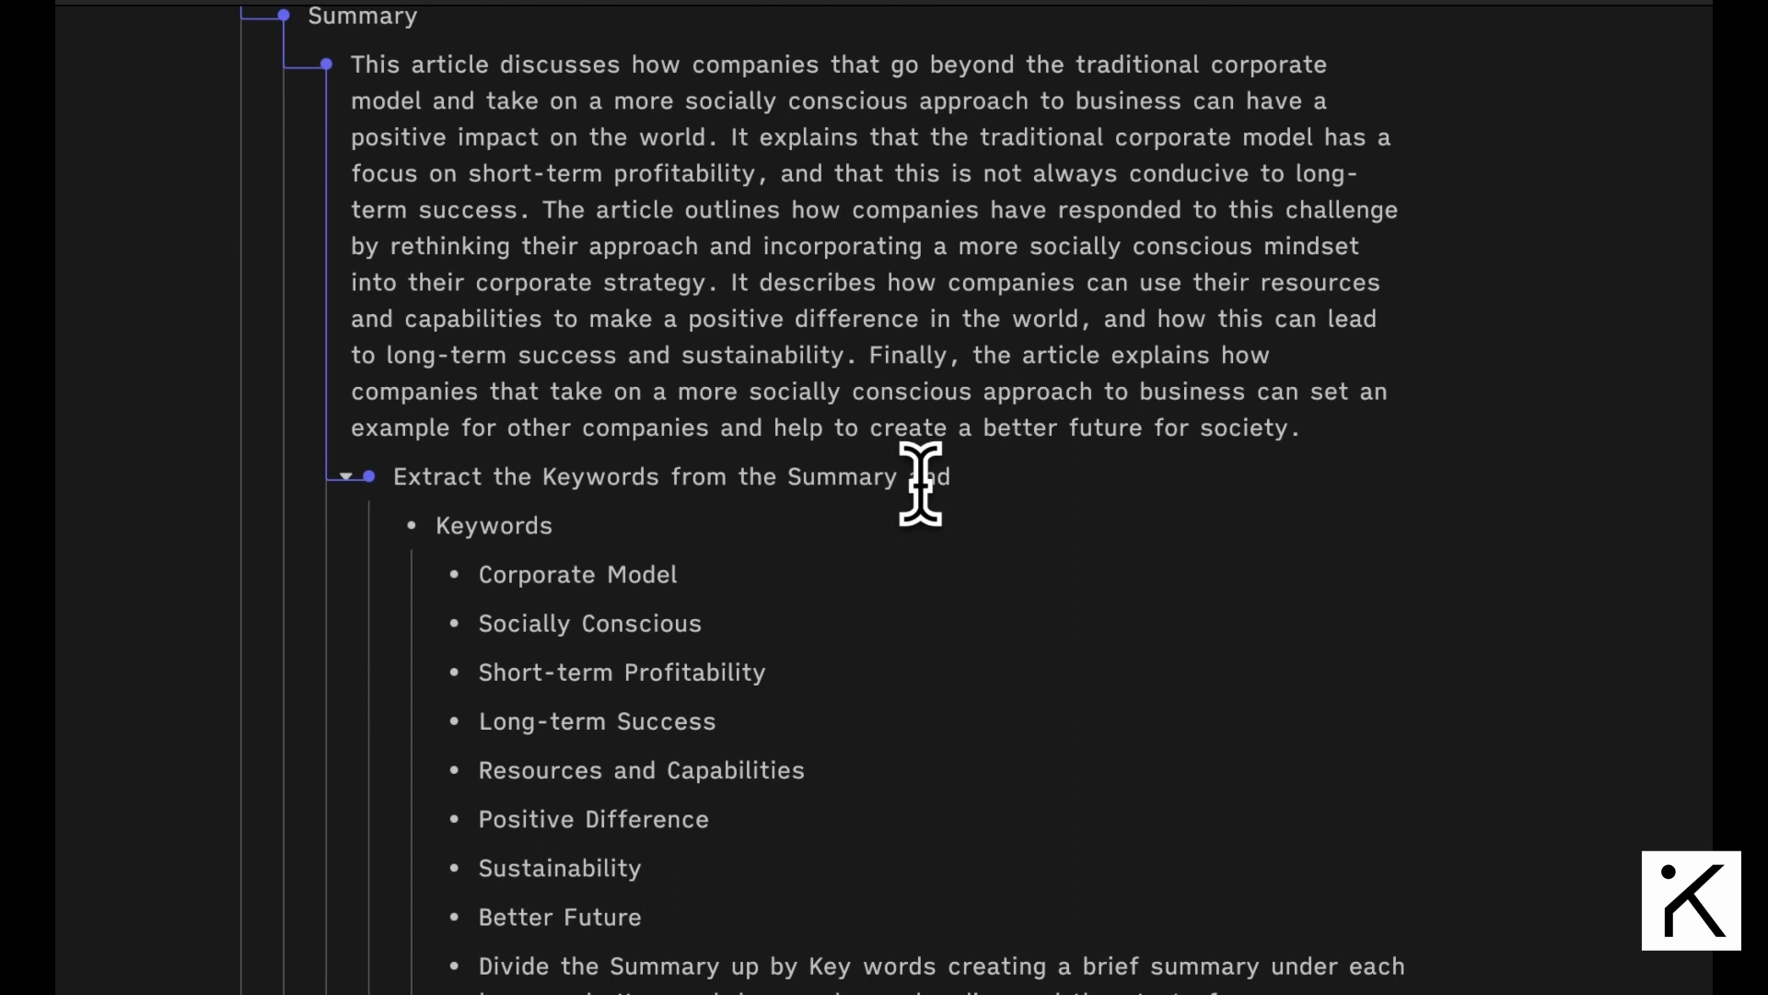
{"action": "type", "text": "put brackets like [["}
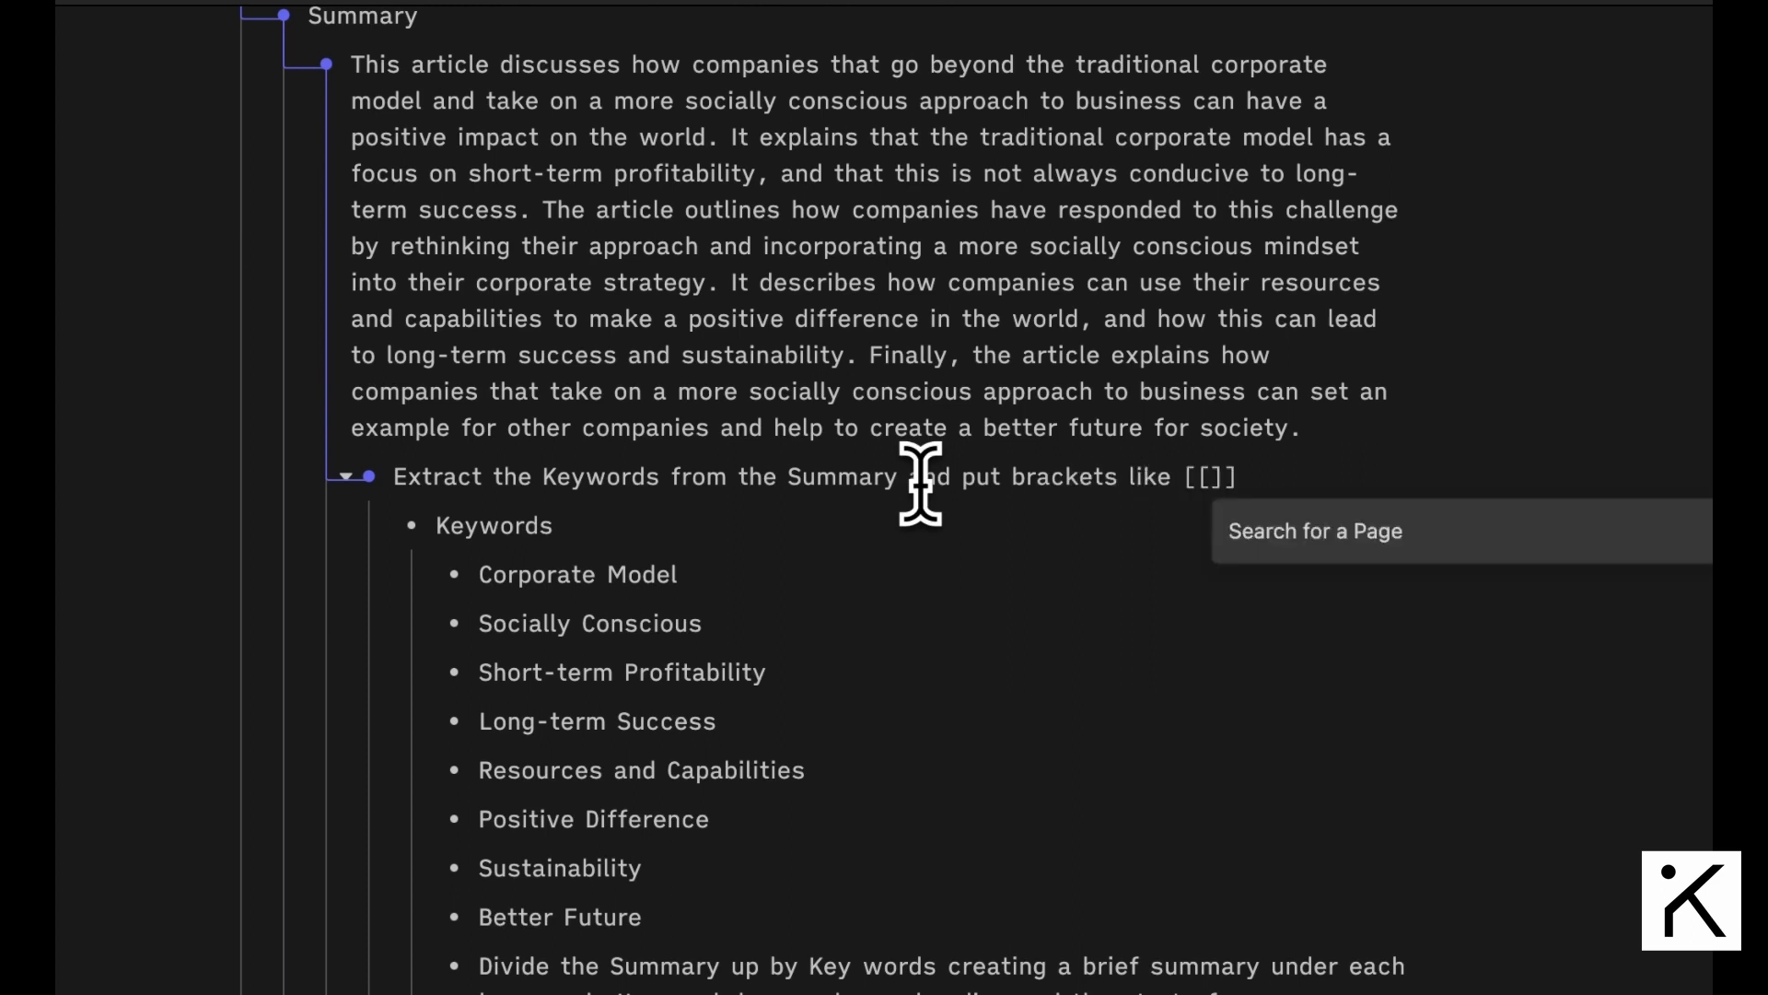
{"action": "key", "text": "Right"}
{"action": "key", "text": "Right"}
{"action": "type", "text": "arou"}
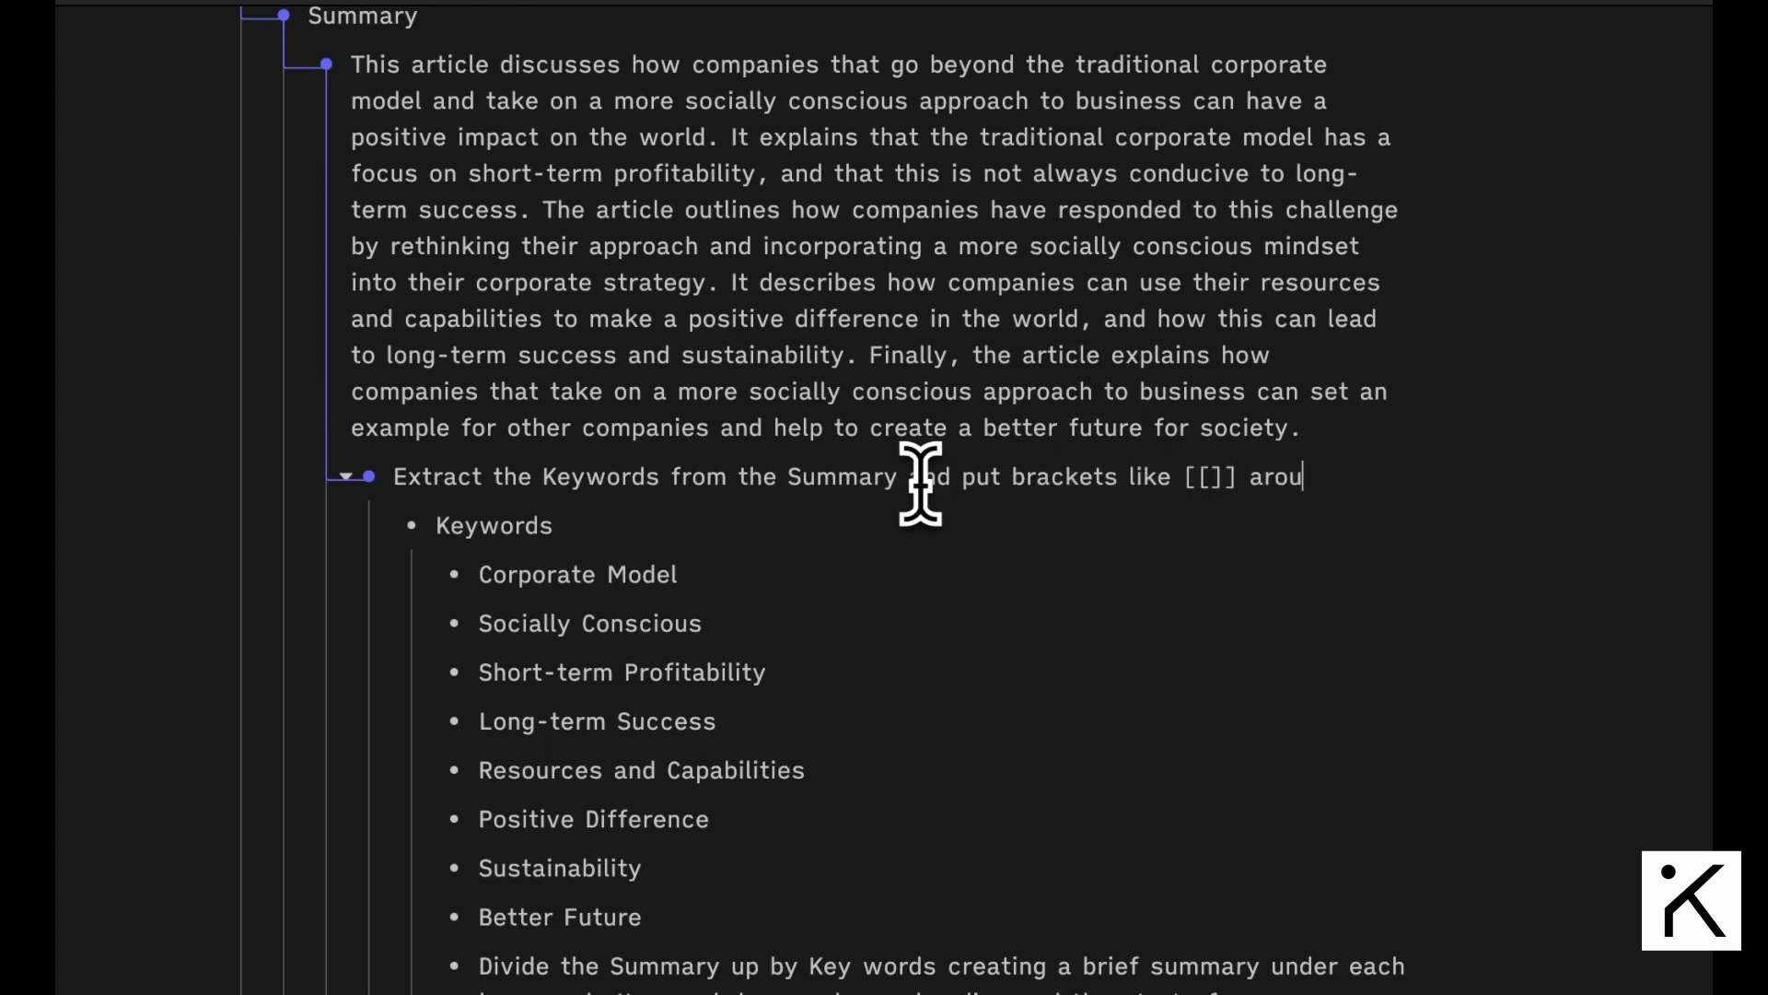
{"action": "type", "text": "nd each"}
- Run Completion (120 words) on the extended keyword extraction prompt
{"action": "key", "text": "shift+Return"}
{"action": "type", "text": "qq"}
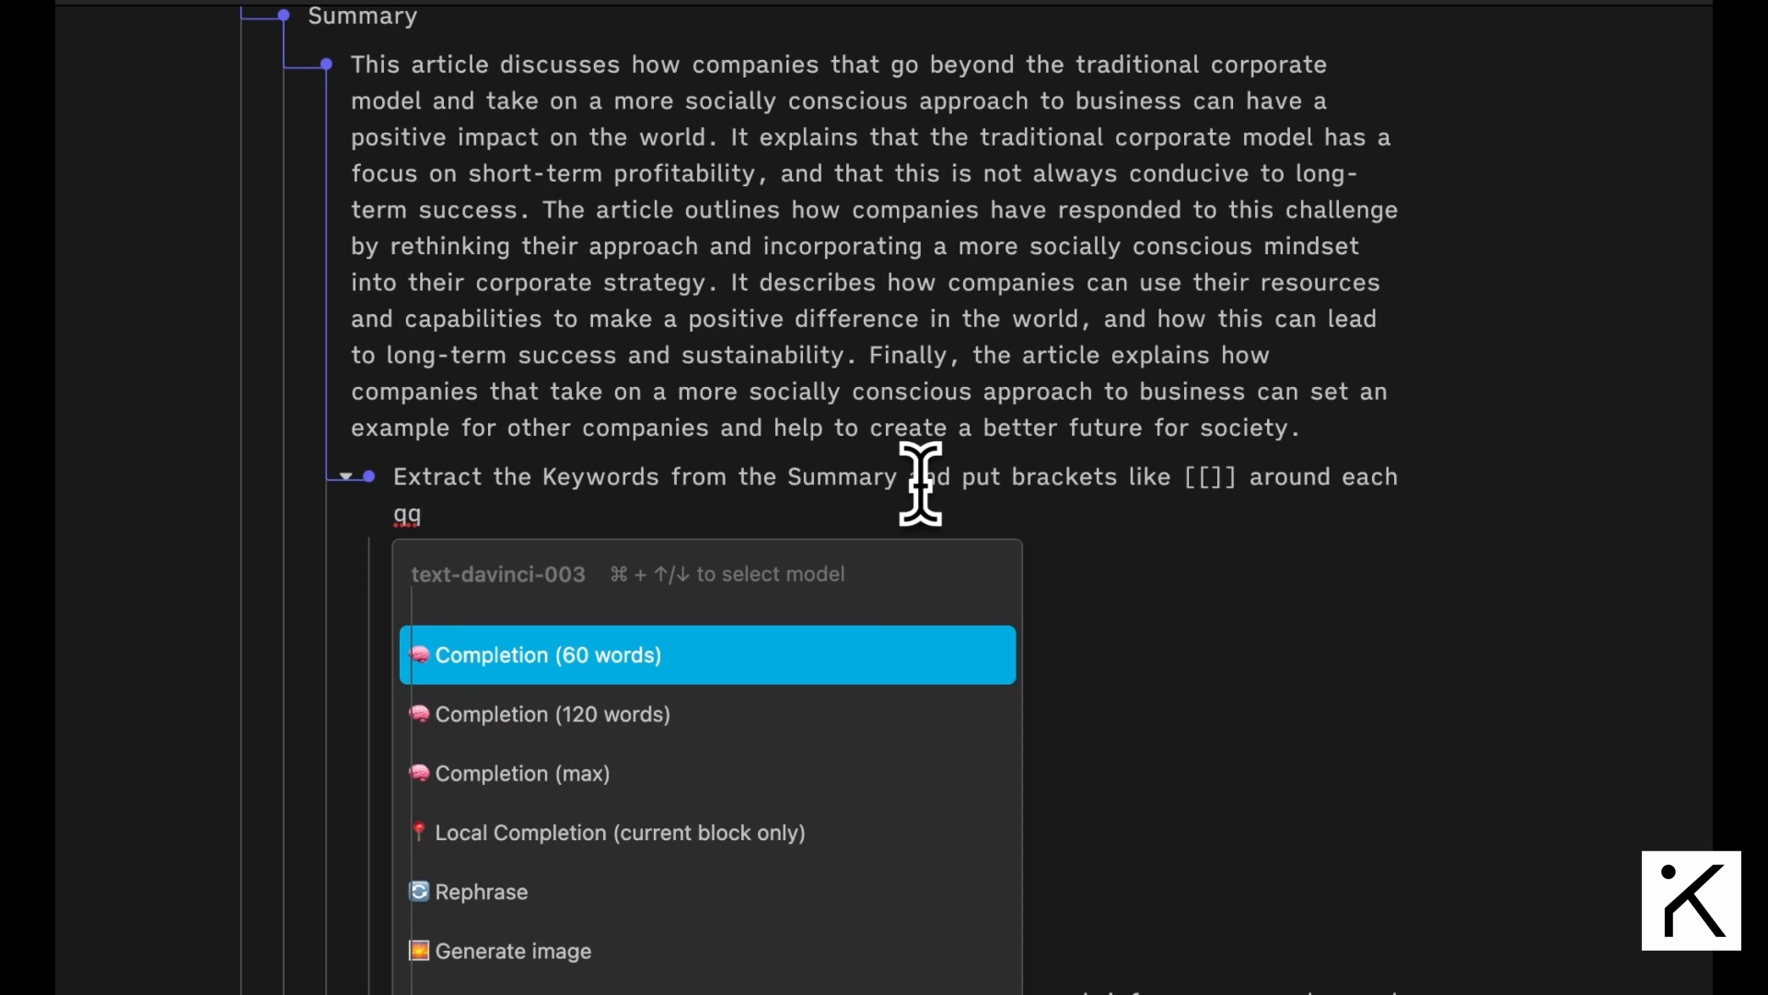
{"action": "key", "text": "Down"}
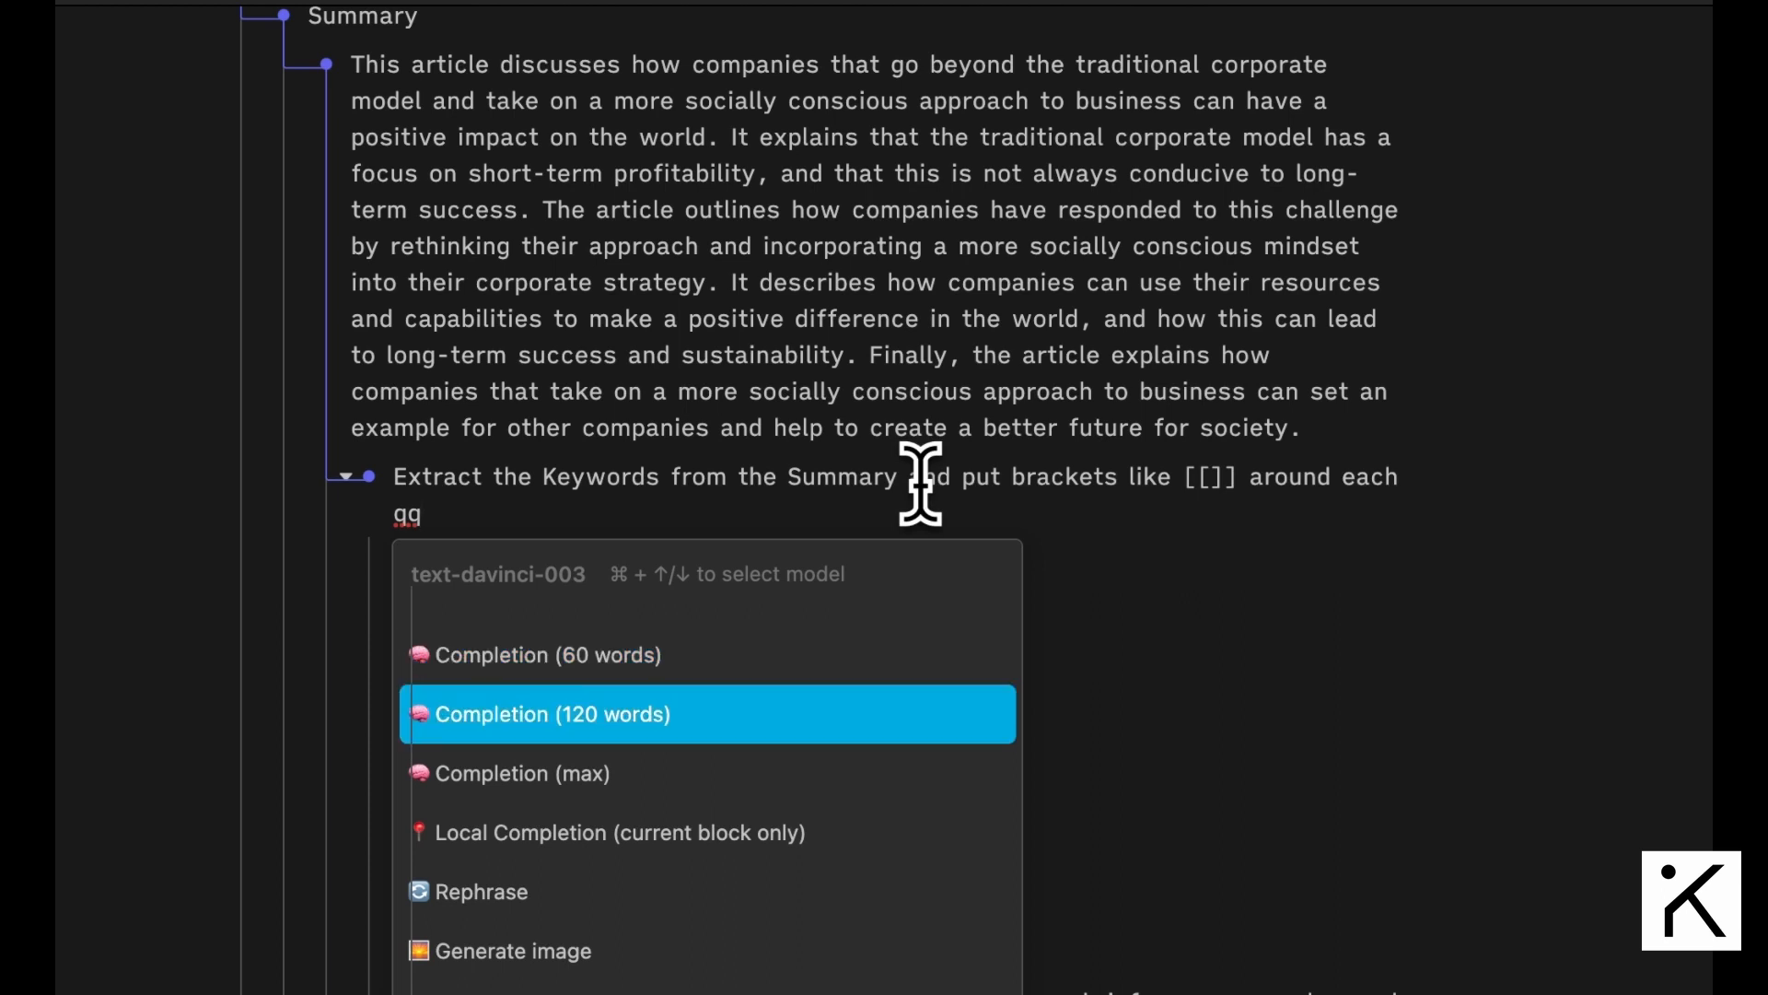
{"action": "key", "text": "Return"}
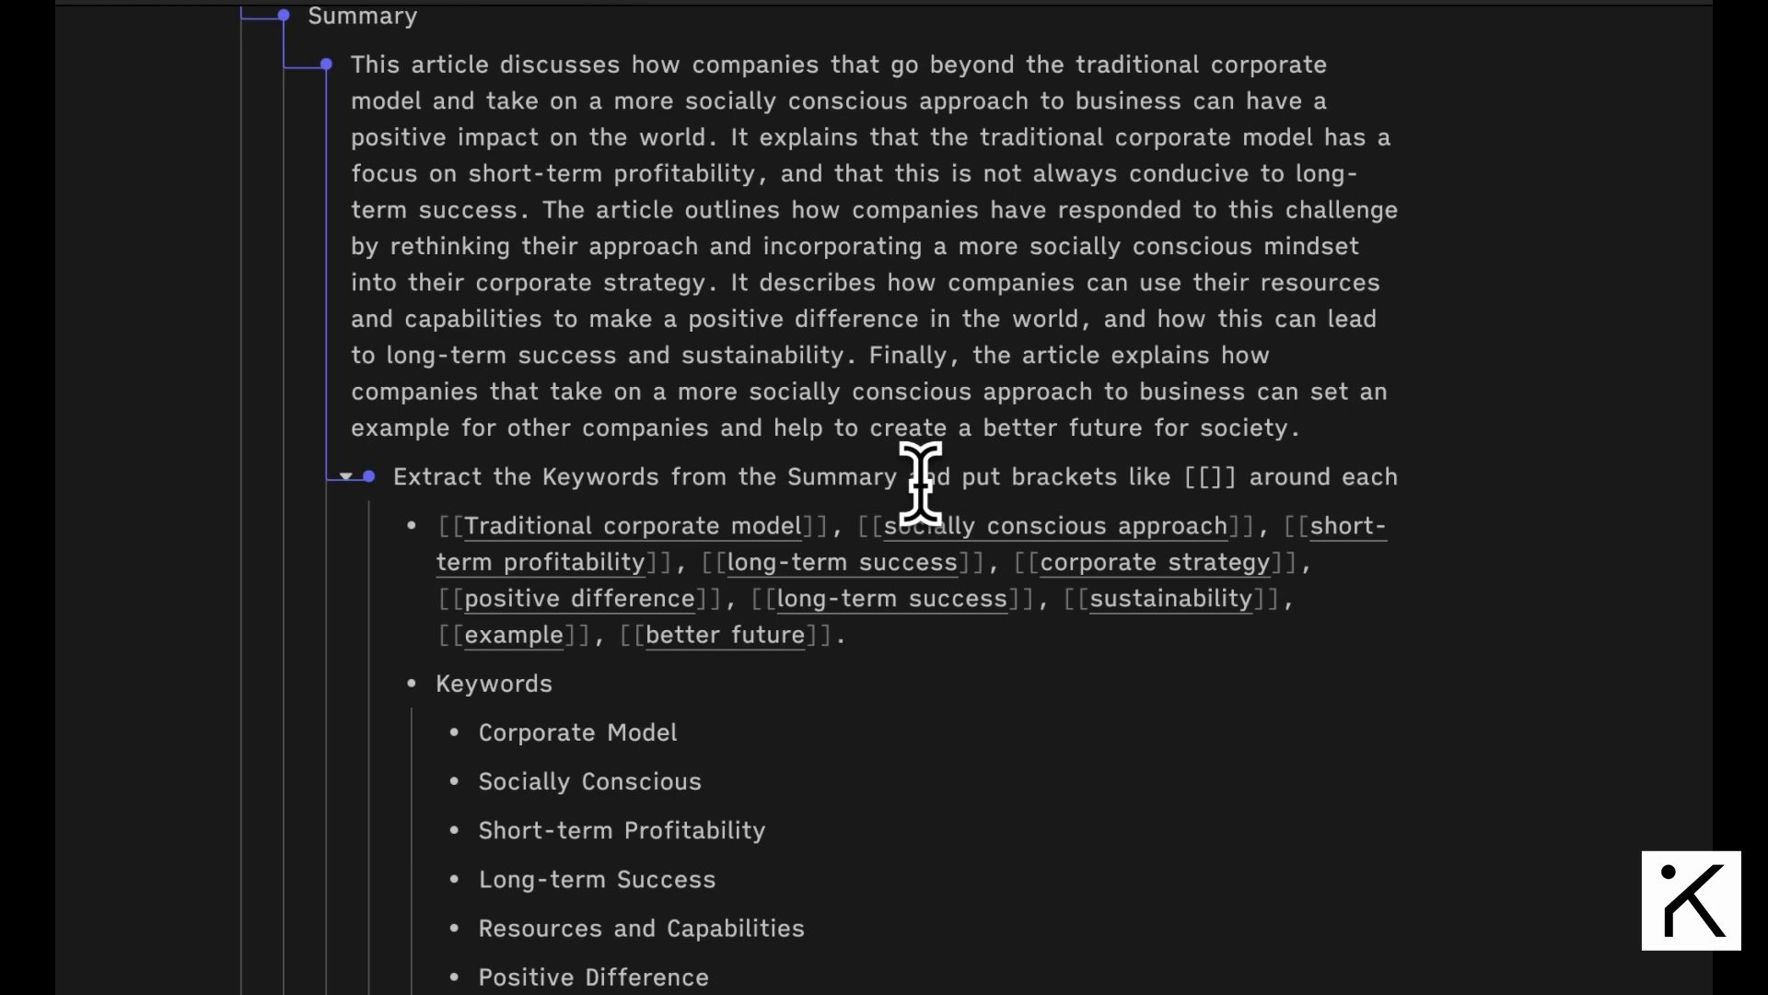
- Delete the plain keyword blocks from Corporate Model through Better Future and move the bracketed keyword list under Keywords in their place
{"action": "left_click", "coordinate": [555, 686]}
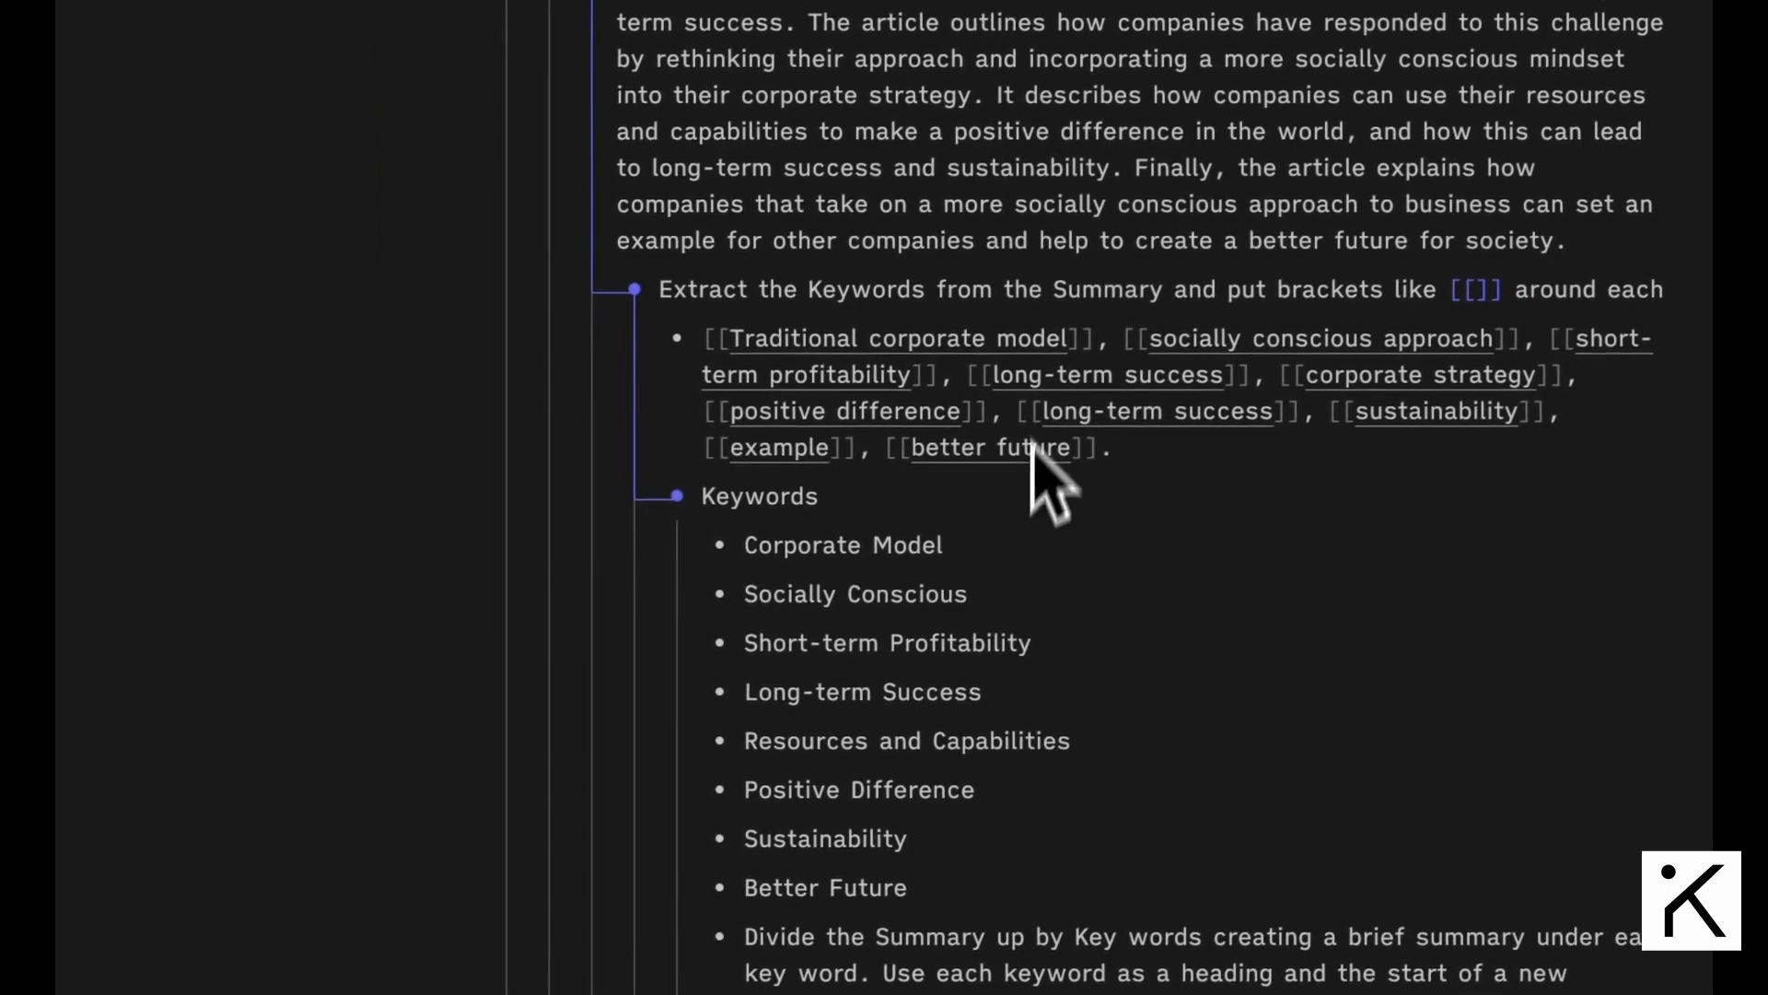
{"action": "left_click", "coordinate": [1010, 890]}
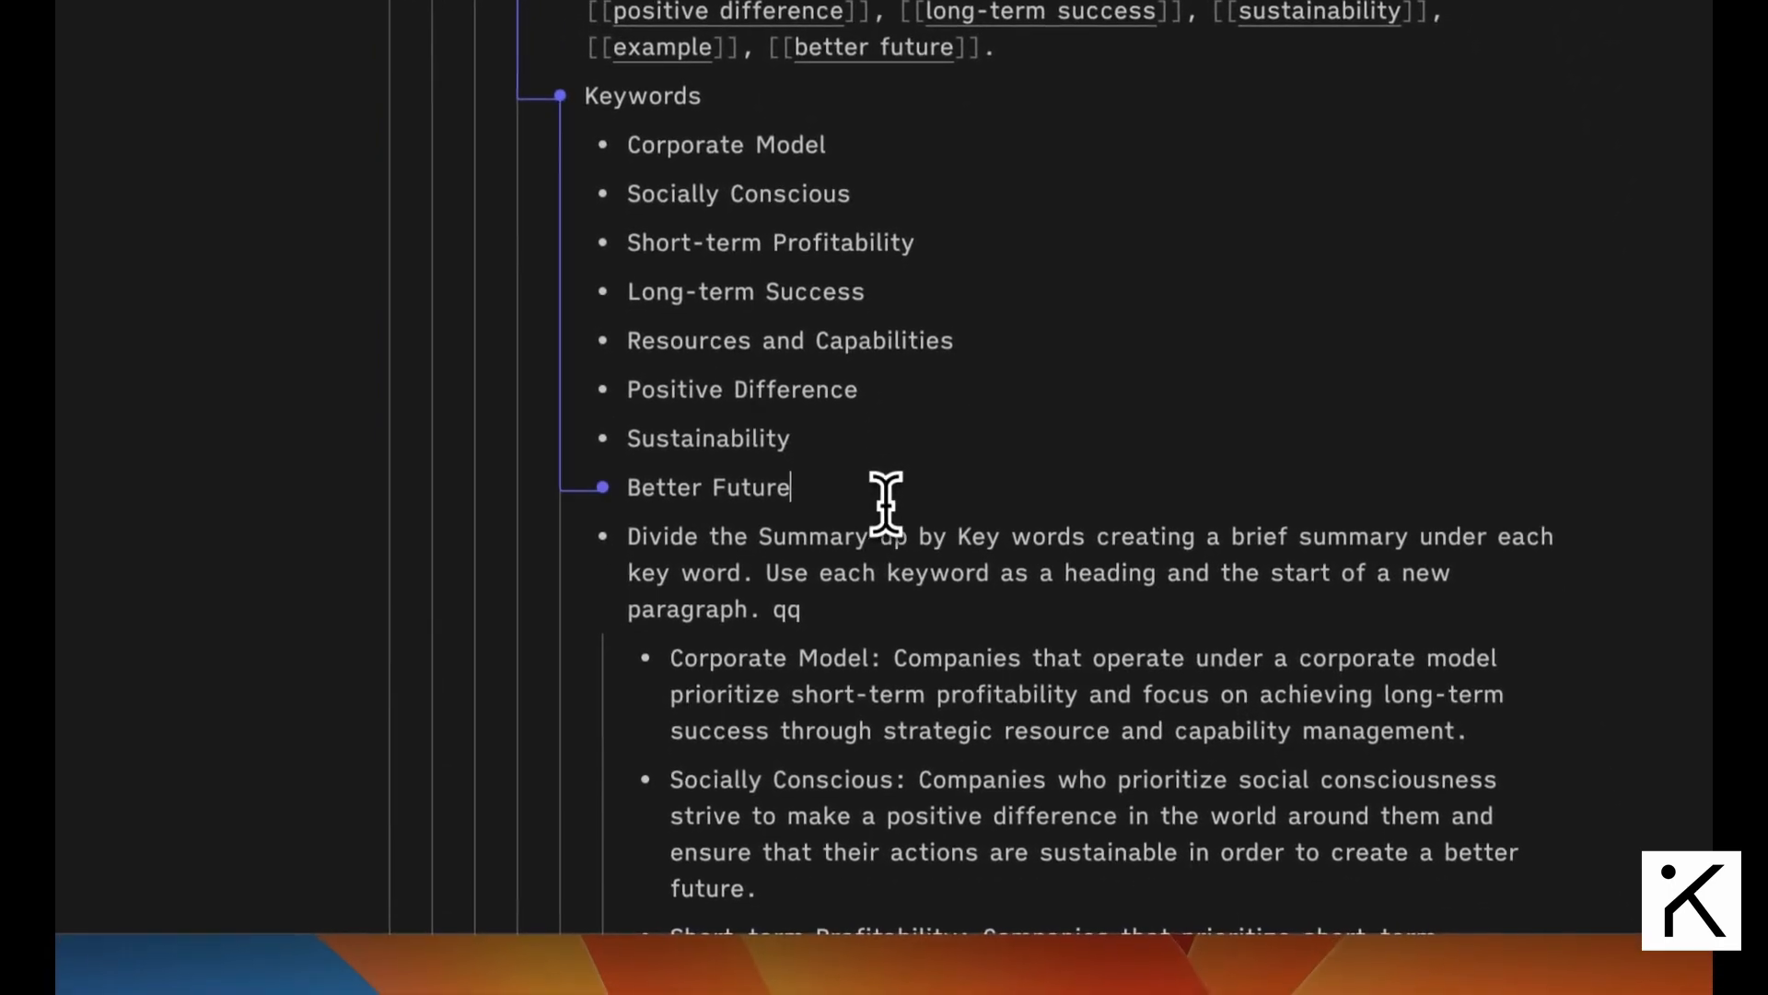
{"action": "left_click", "coordinate": [592, 102], "text": "shift"}
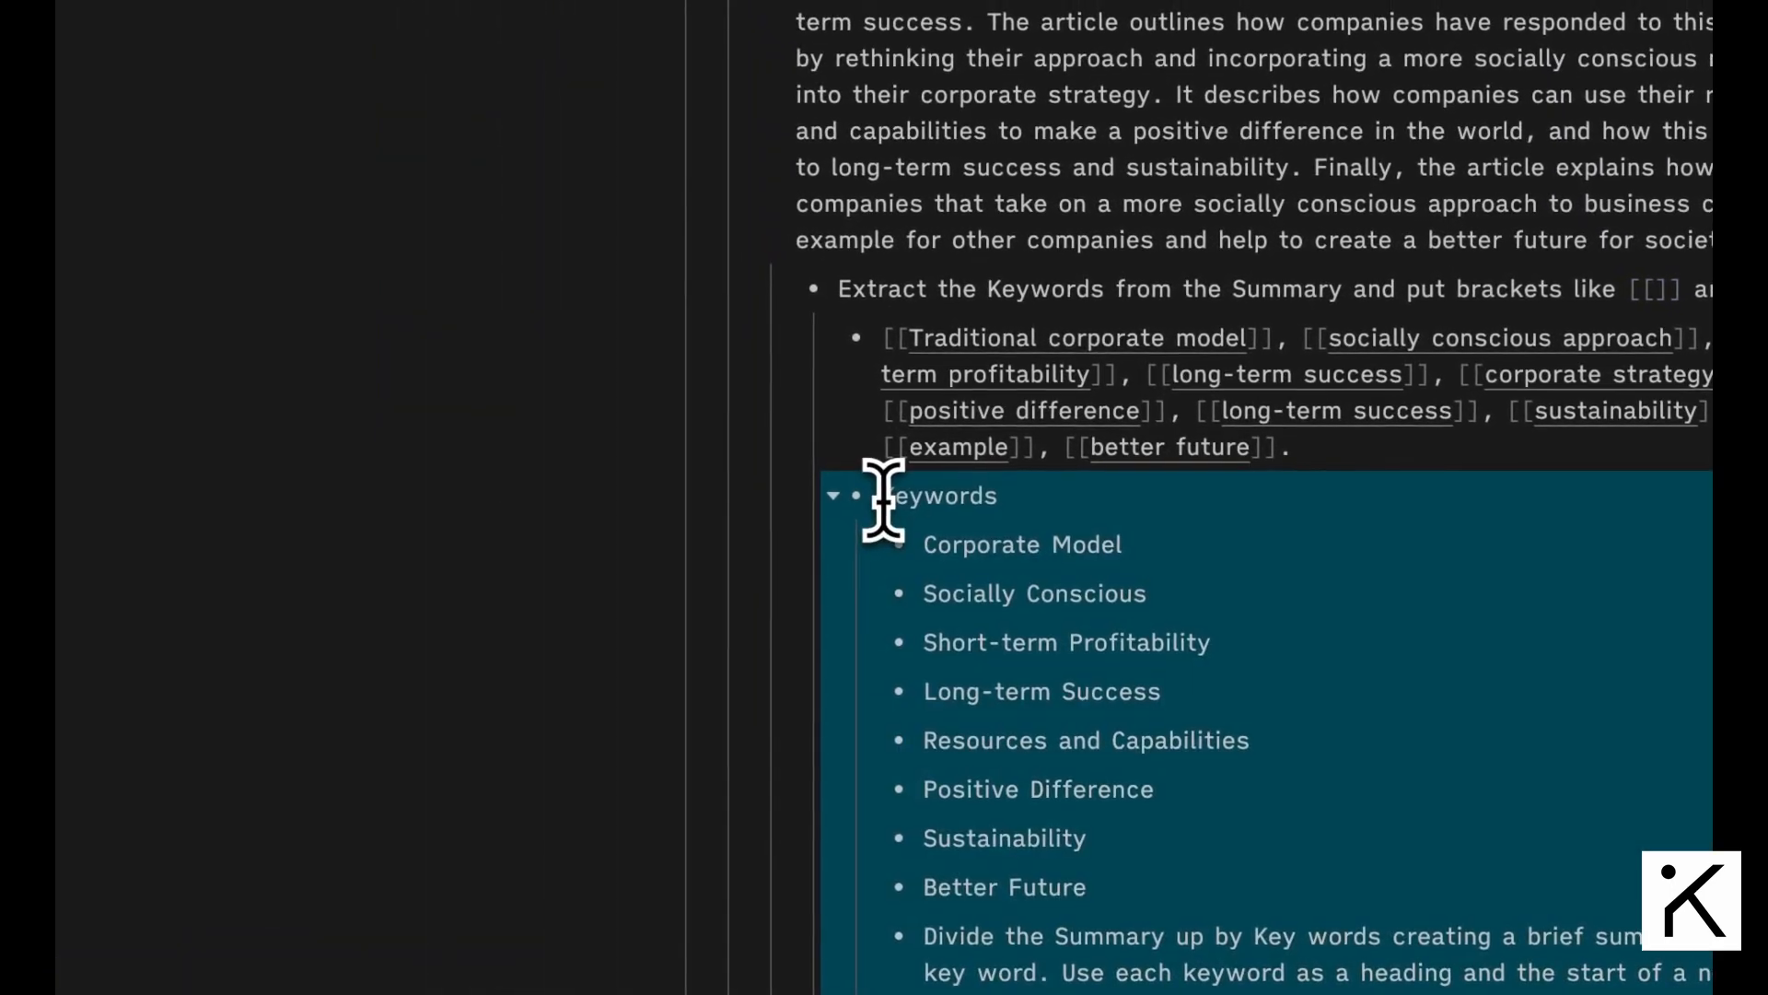
{"action": "left_click", "coordinate": [592, 104]}
{"action": "left_click", "coordinate": [928, 545]}
{"action": "left_click", "coordinate": [1108, 856], "text": "shift"}
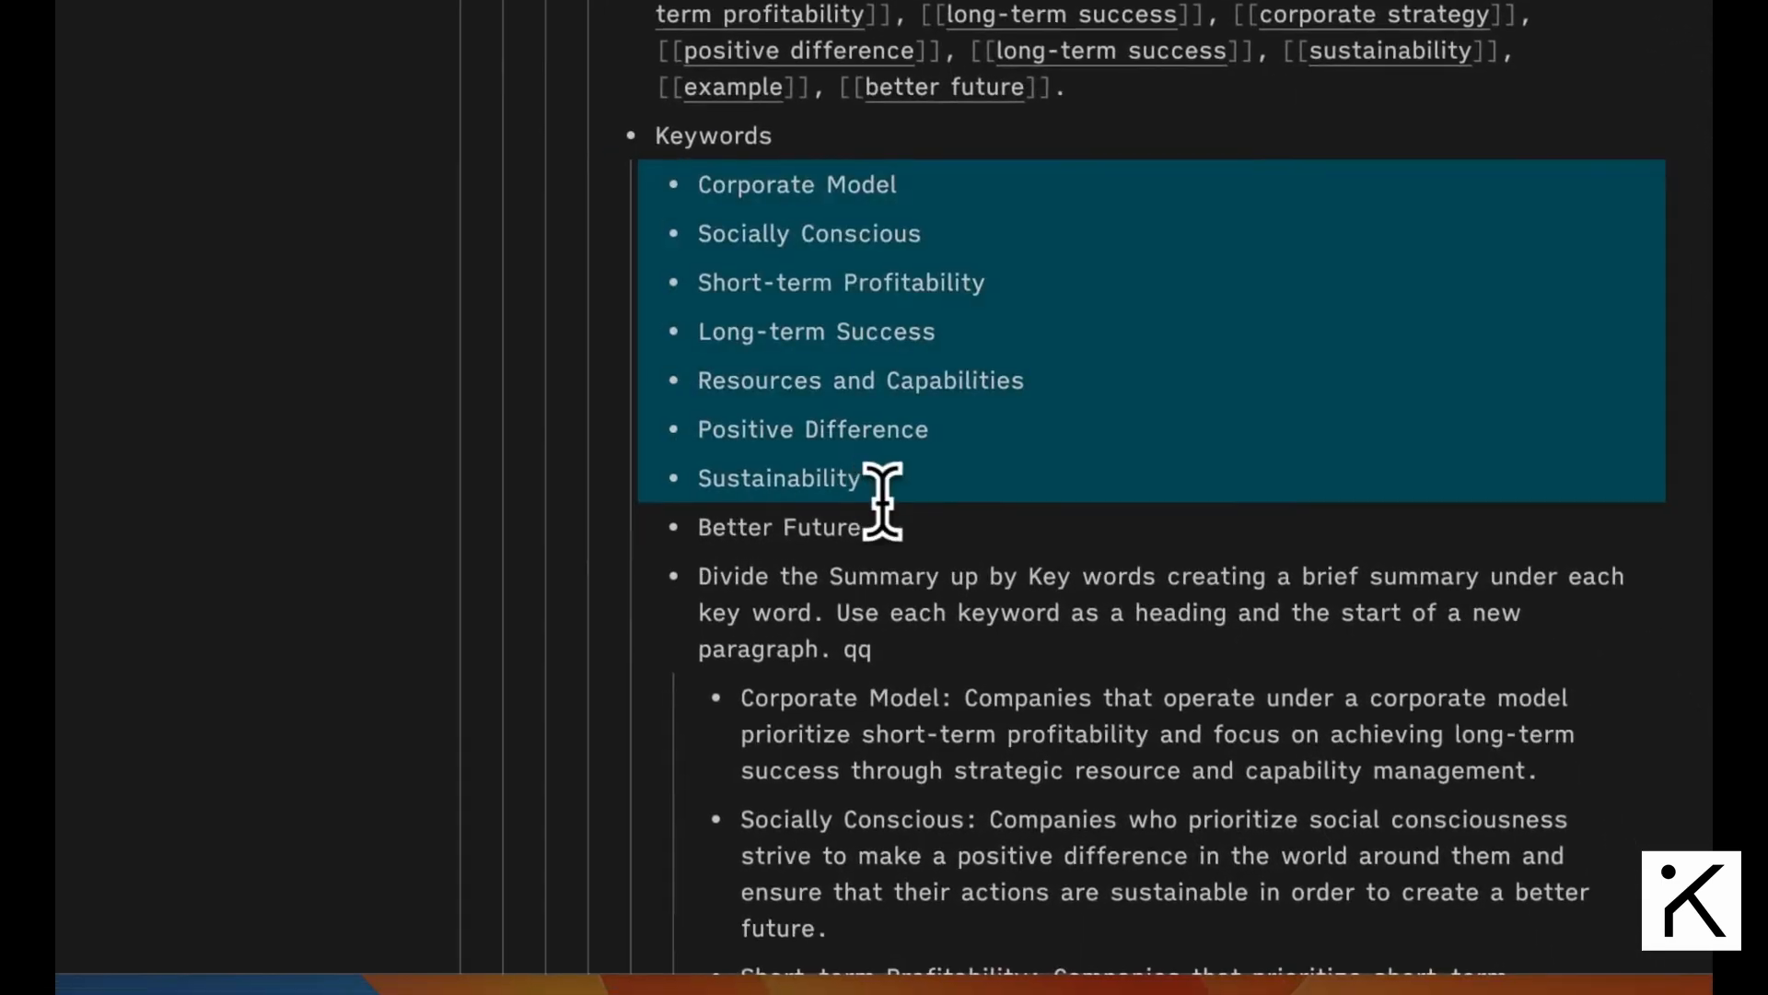
{"action": "left_click", "coordinate": [884, 502], "text": "shift"}
{"action": "key", "text": "BackSpace"}
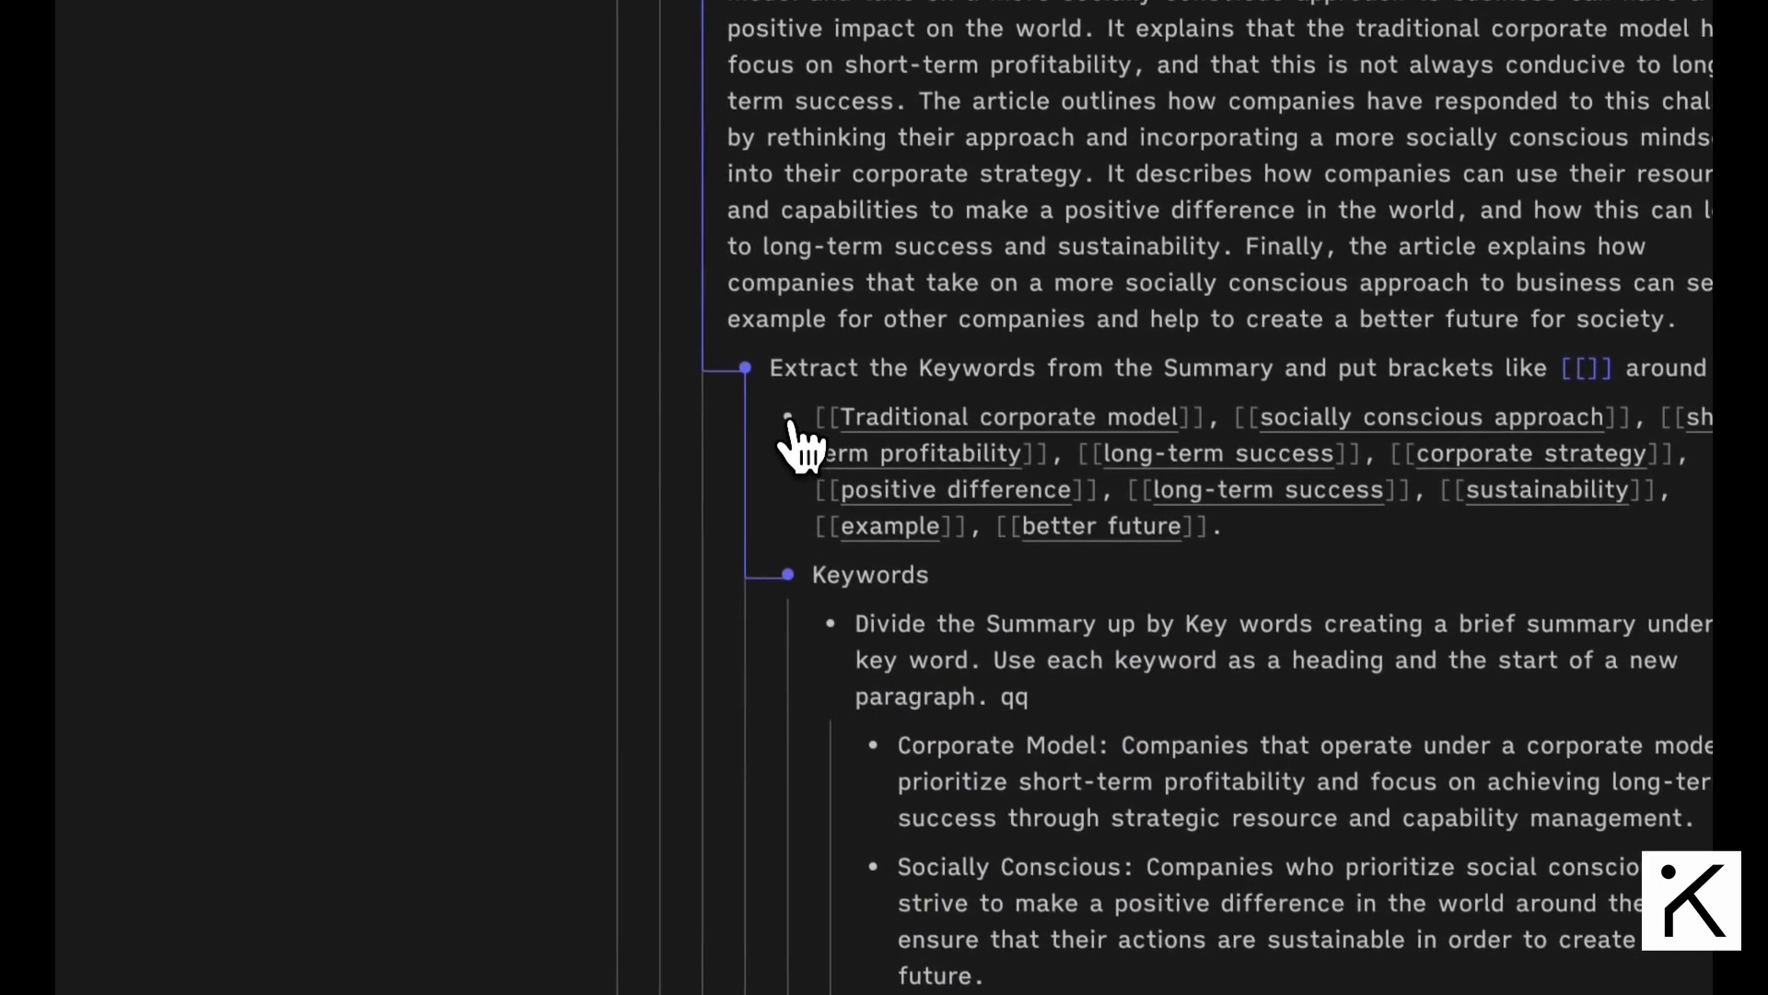
{"action": "left_click_drag", "start_coordinate": [788, 419], "coordinate": [900, 632]}
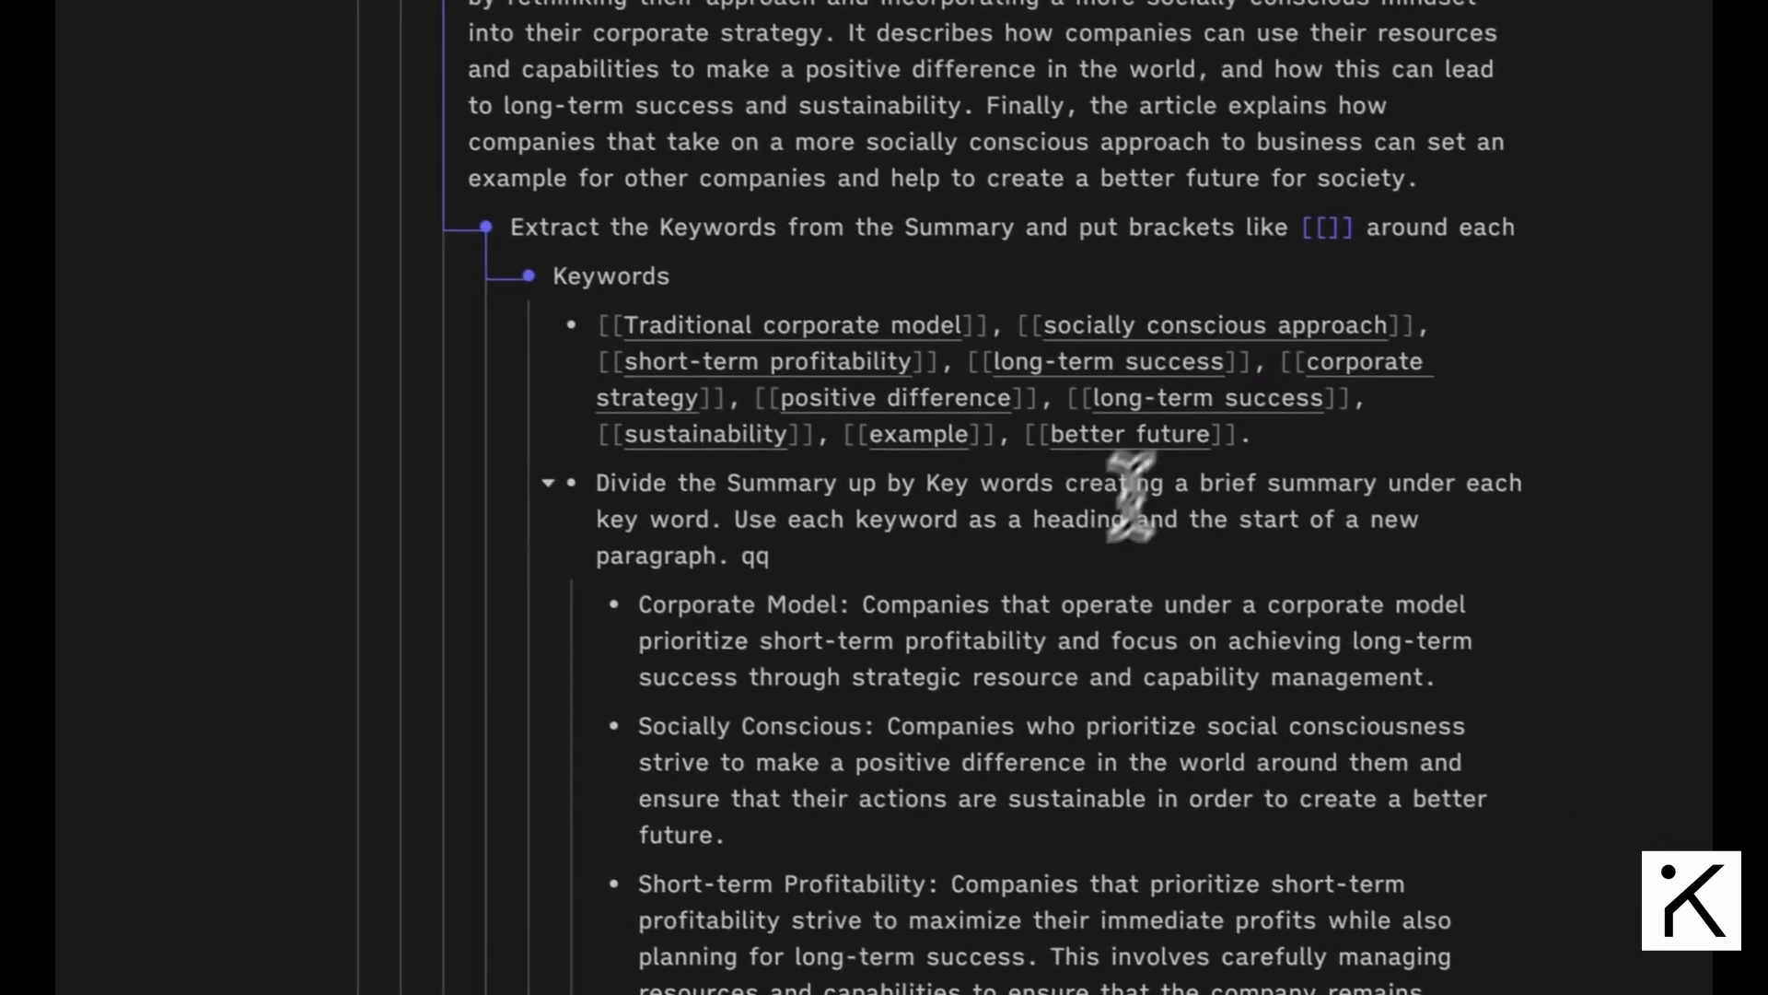
- Remove the stray "qq" from the end of the "Divide the Summary up by Key words" prompt
{"action": "left_click", "coordinate": [1087, 709]}
{"action": "key", "text": "BackSpace"}
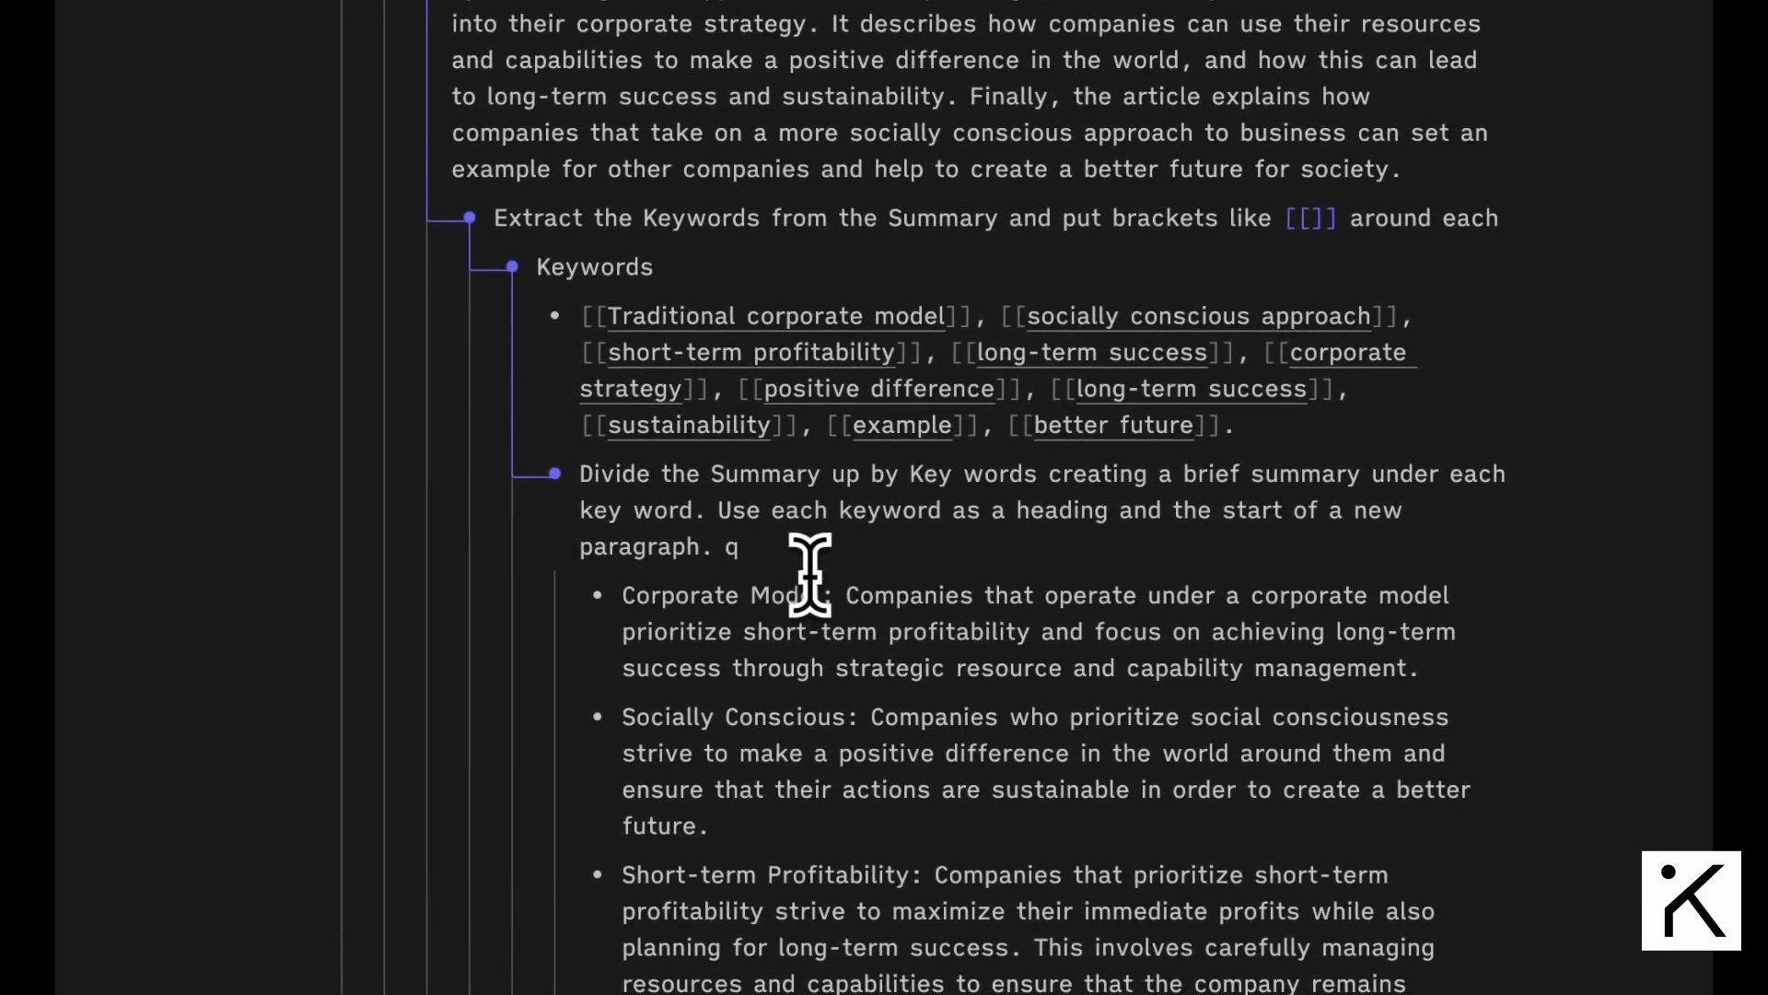
{"action": "key", "text": "BackSpace"}
{"action": "key", "text": "BackSpace"}
{"action": "left_click", "coordinate": [810, 575]}
{"action": "left_click", "coordinate": [958, 594]}
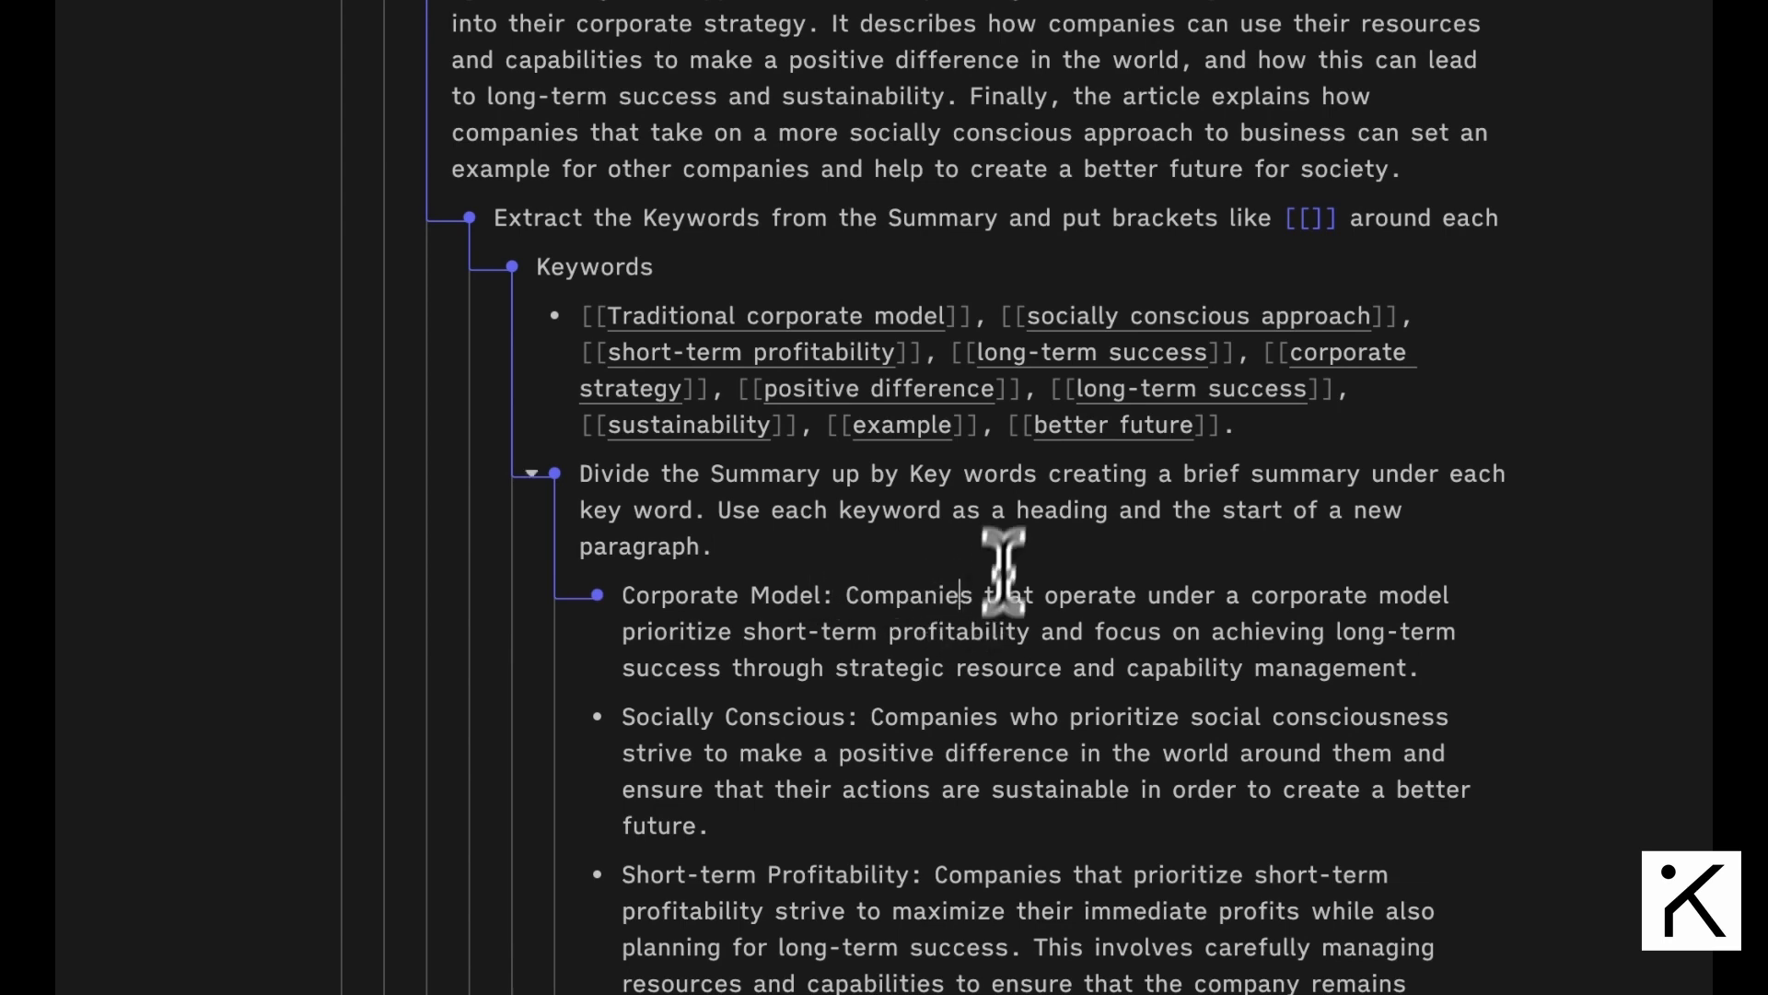
- View the linked references on the "positive difference" and "sustainability" pages, returning to the DEMO! page after each
{"action": "left_click", "coordinate": [898, 425]}
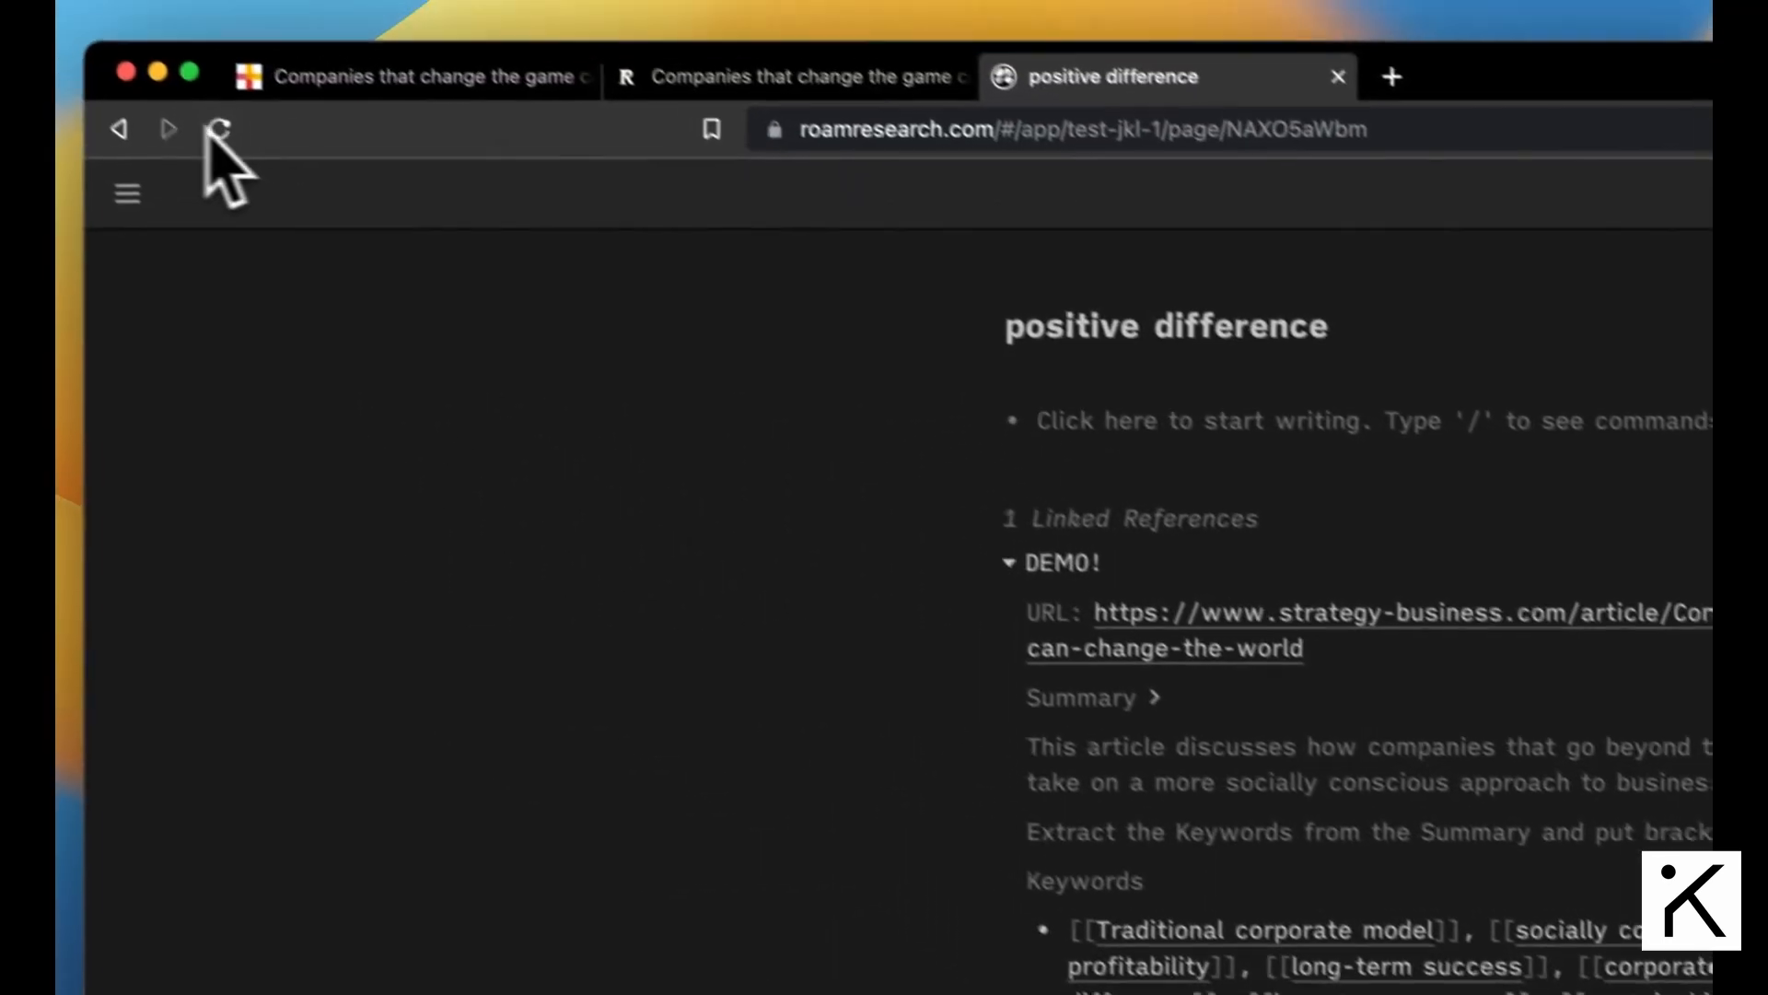
{"action": "left_click", "coordinate": [119, 126]}
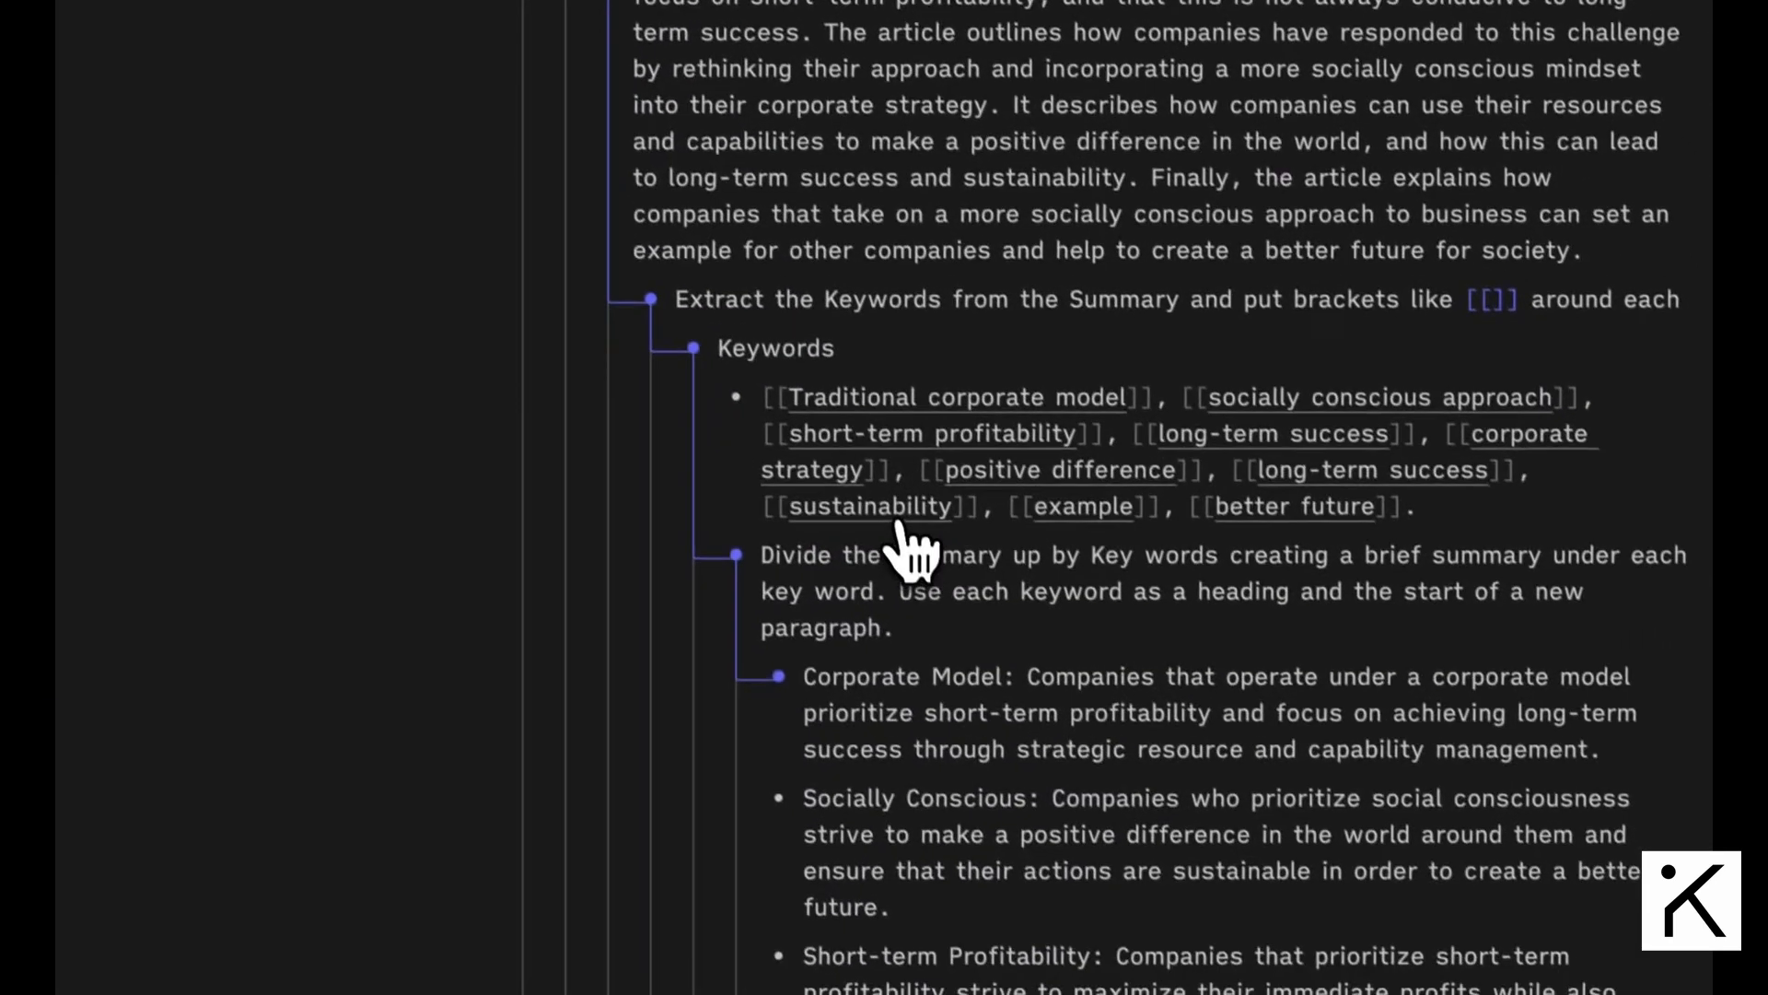
{"action": "left_click", "coordinate": [899, 518]}
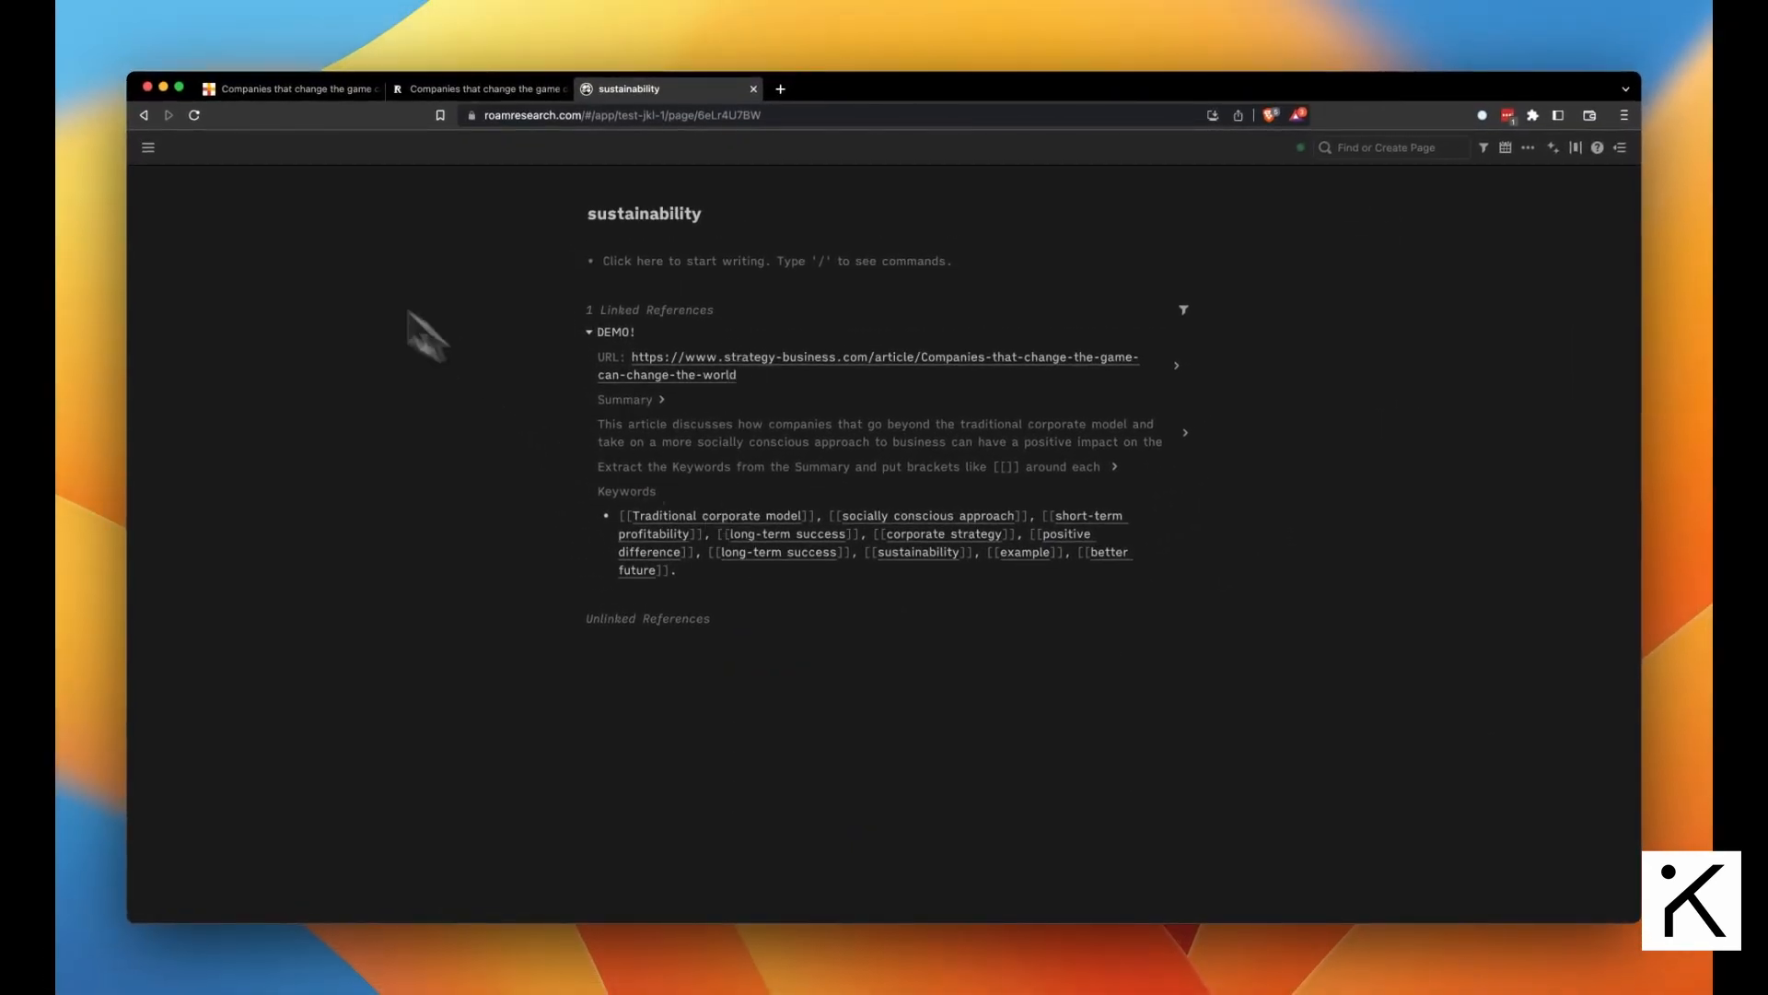
{"action": "left_click", "coordinate": [143, 115]}
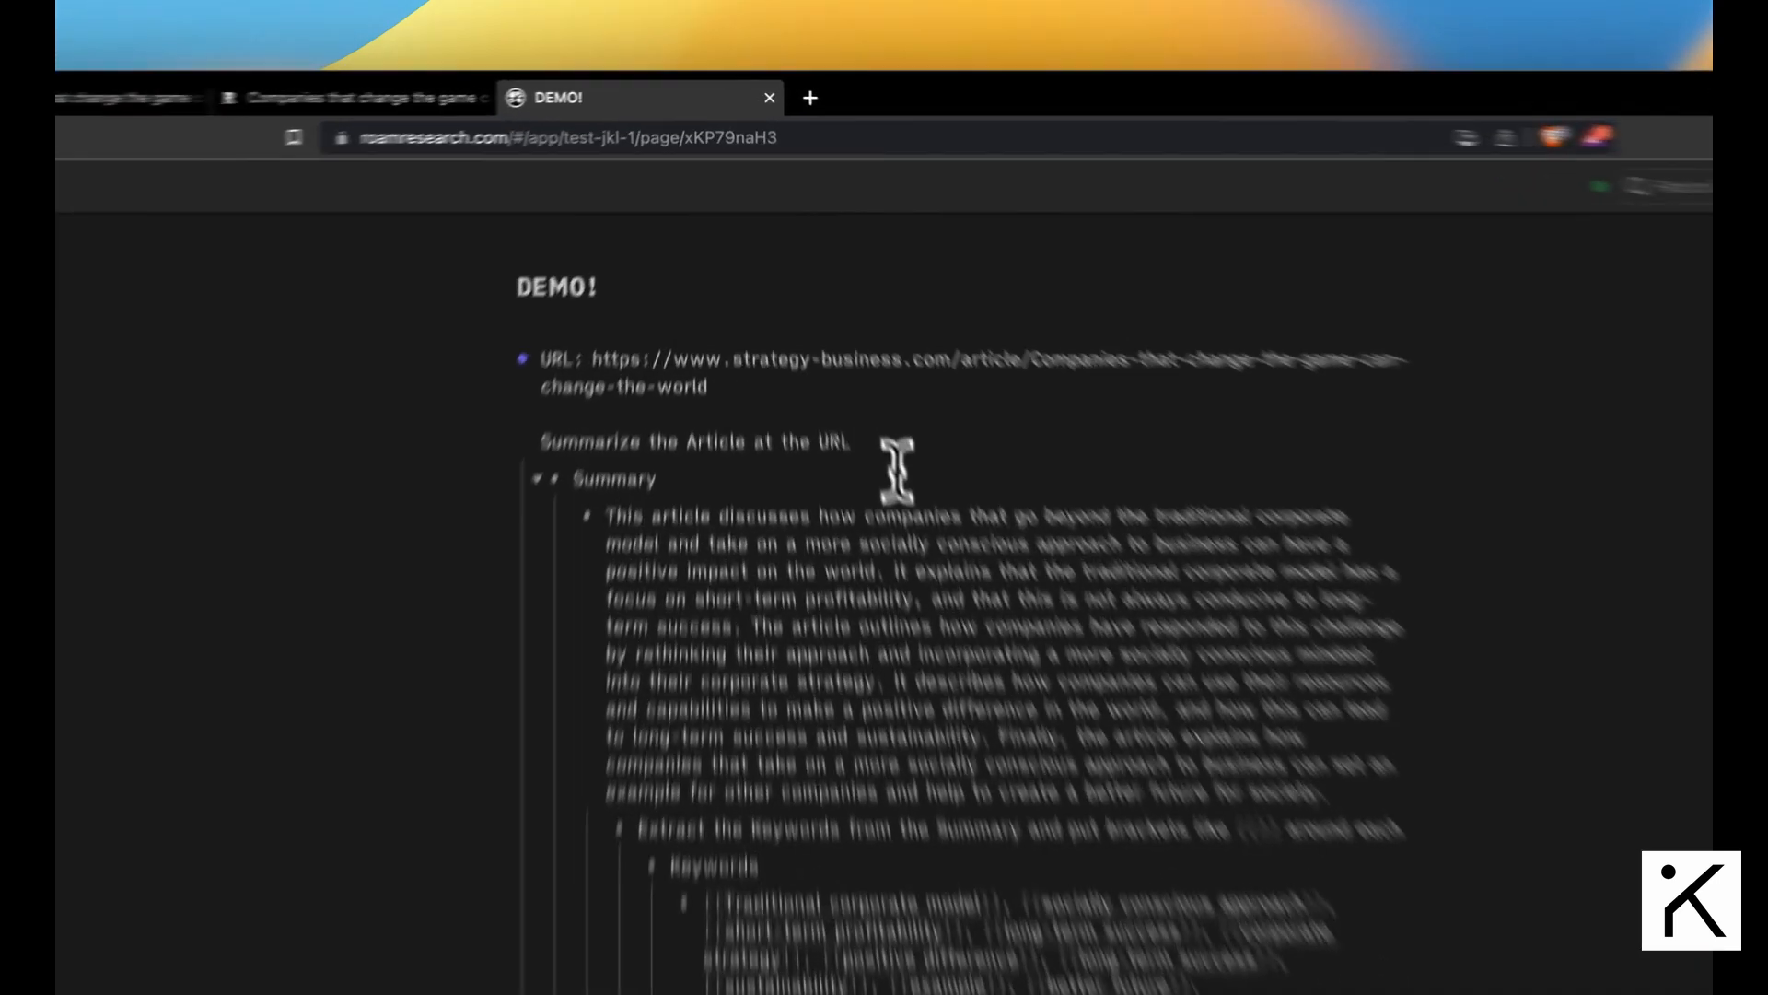
- Collapse the article URL block and add a new block above it reading "That's all Folks."
{"action": "key", "text": "Up"}
{"action": "key", "text": "Up"}
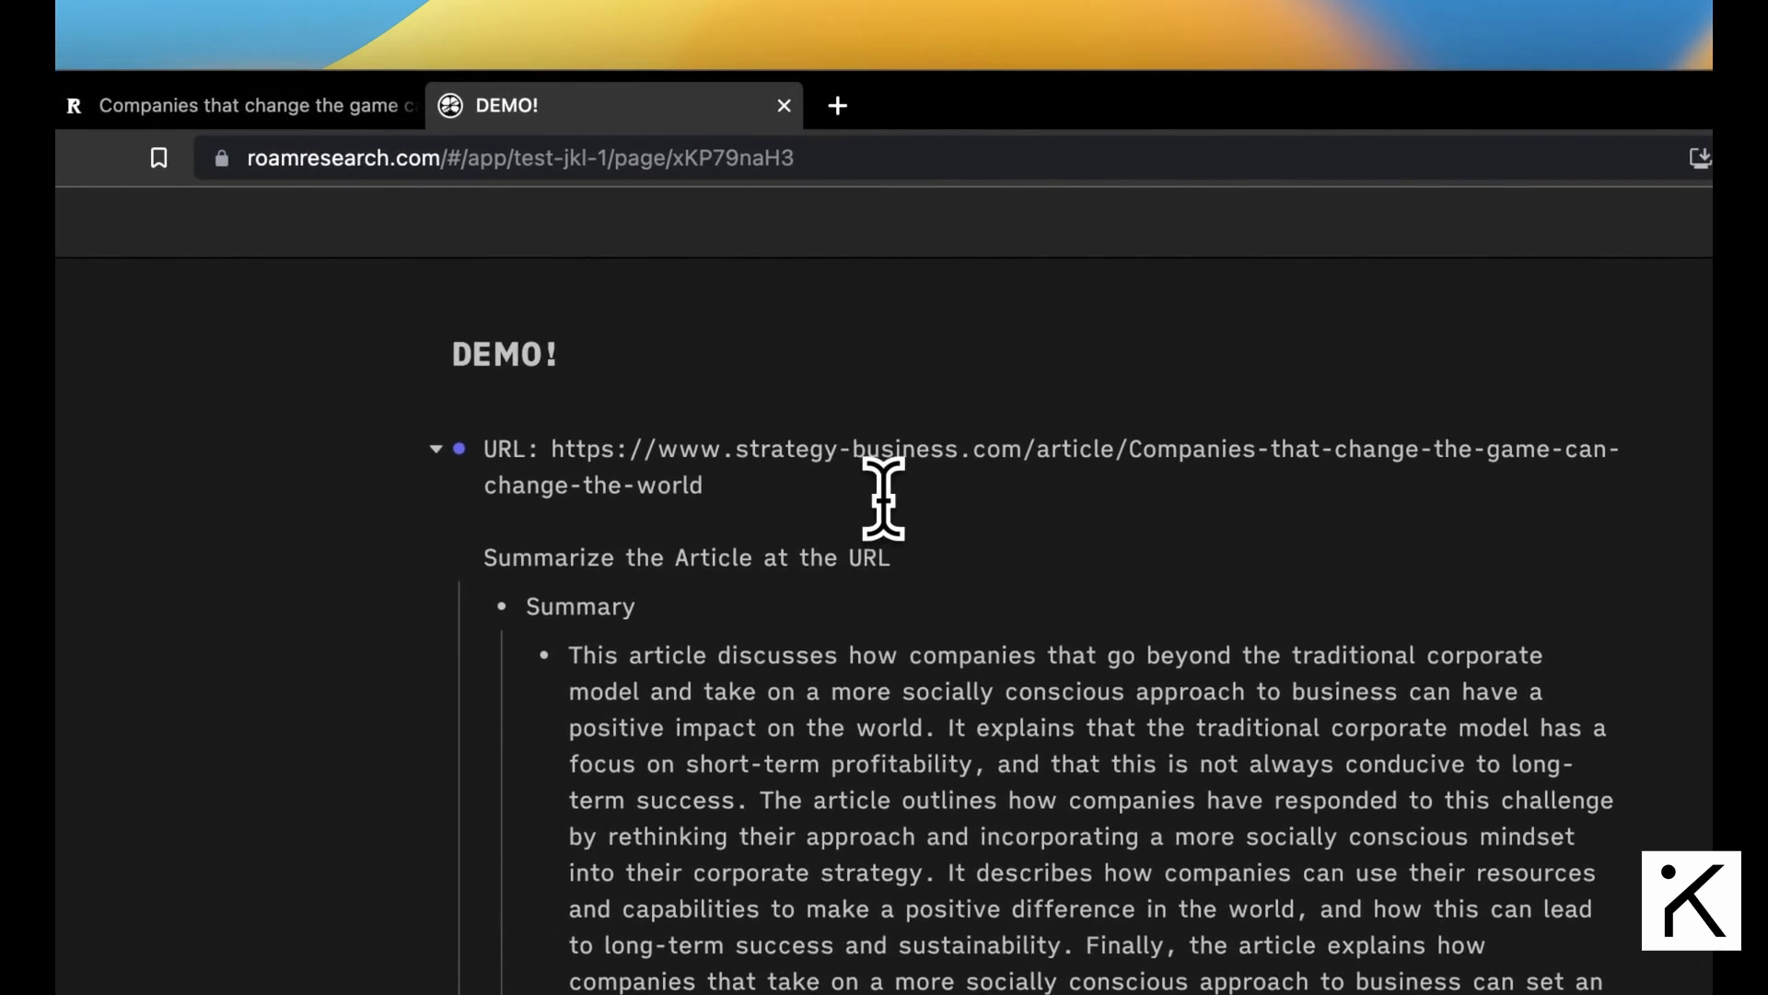
{"action": "key", "text": "super+Up"}
{"action": "key", "text": "Up"}
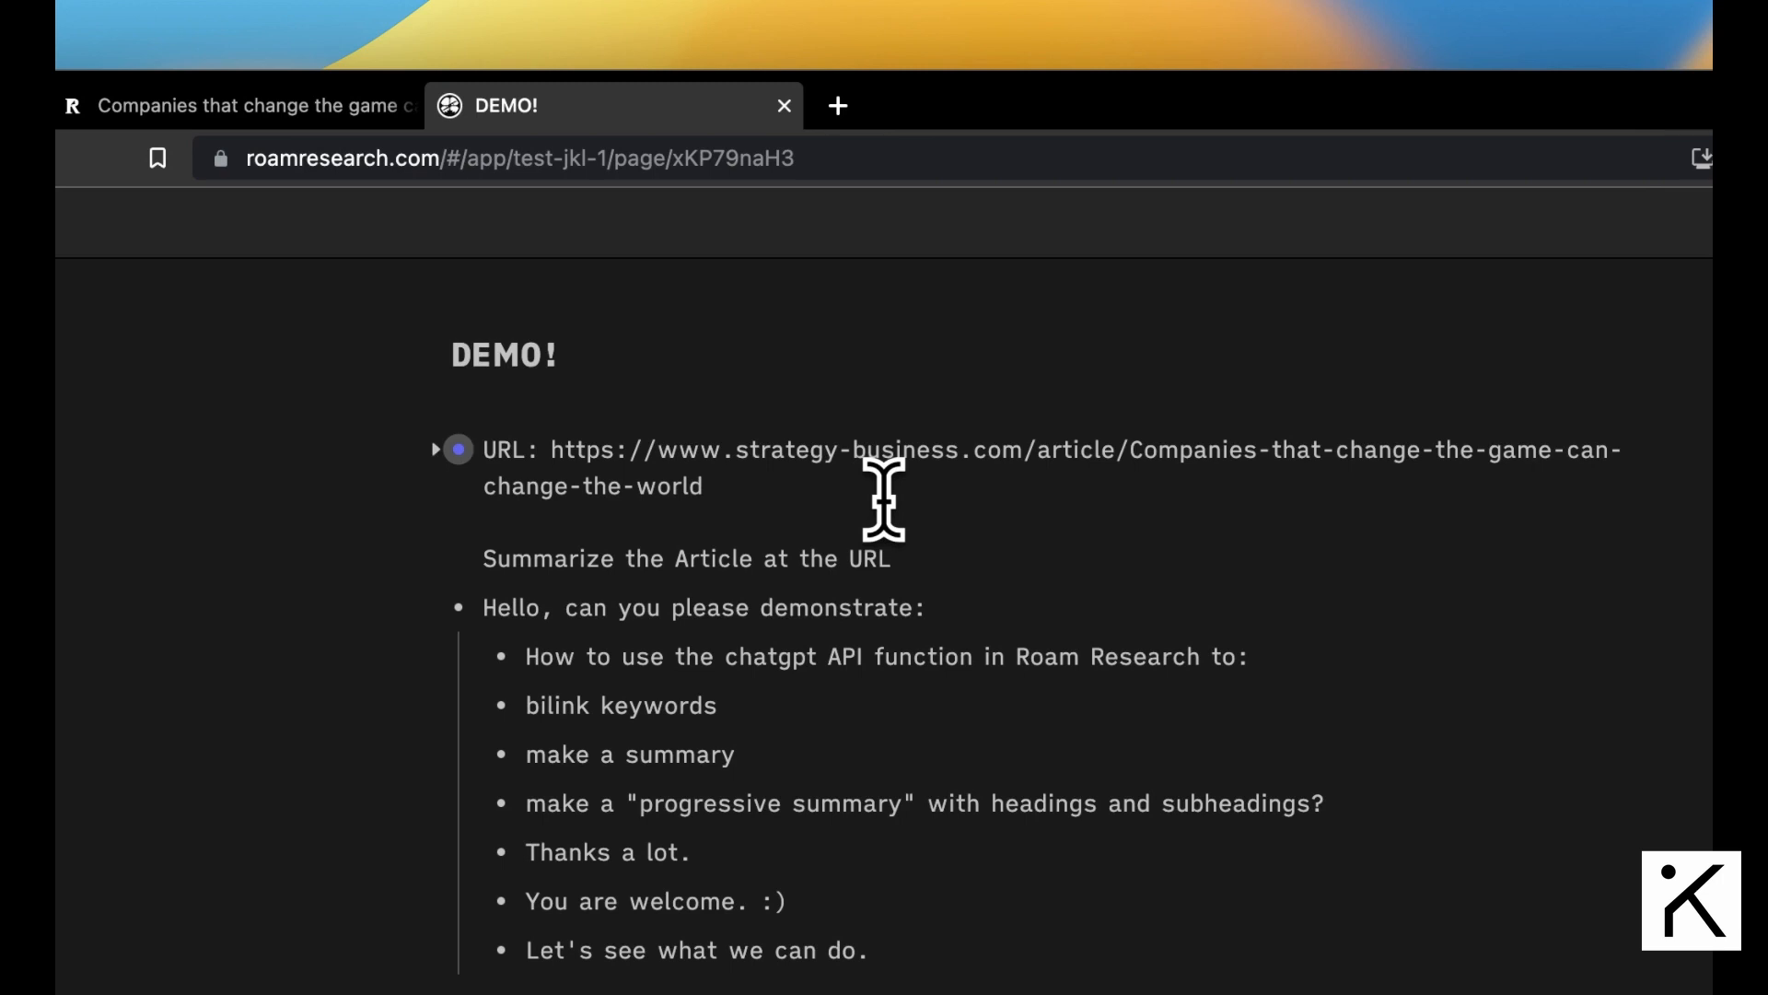
{"action": "key", "text": "Return"}
{"action": "type", "text": "That's all"}
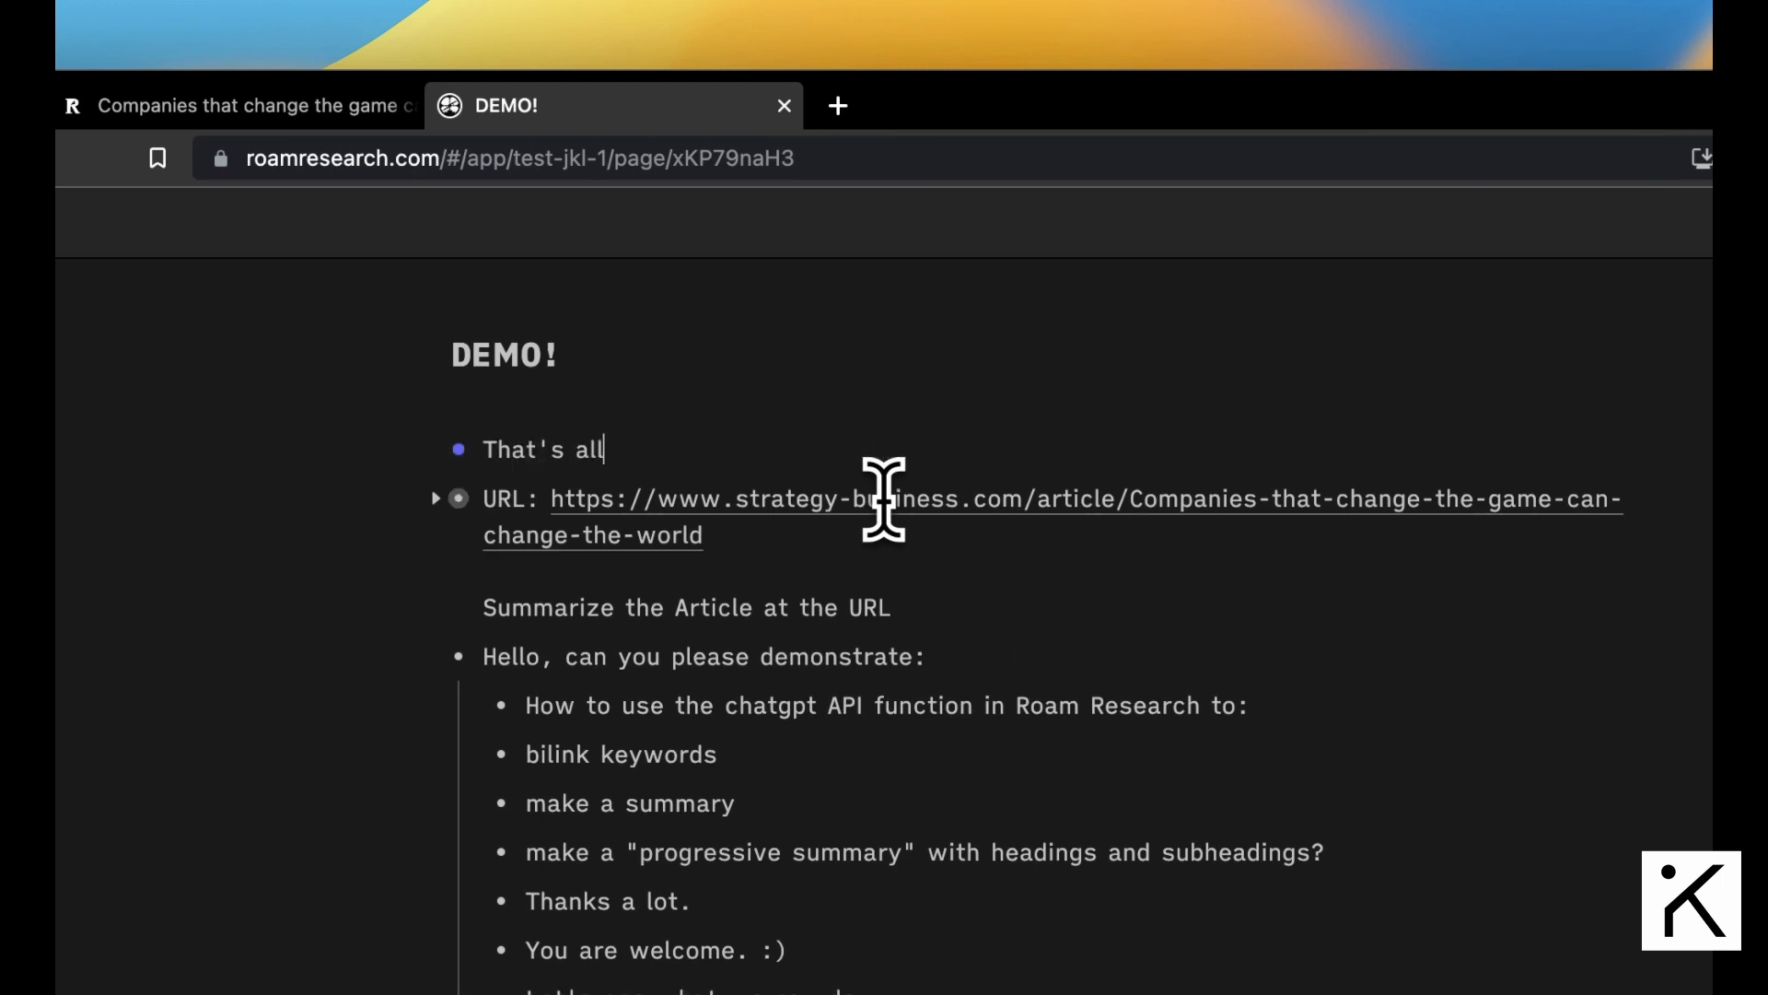
{"action": "type", "text": " Folks."}
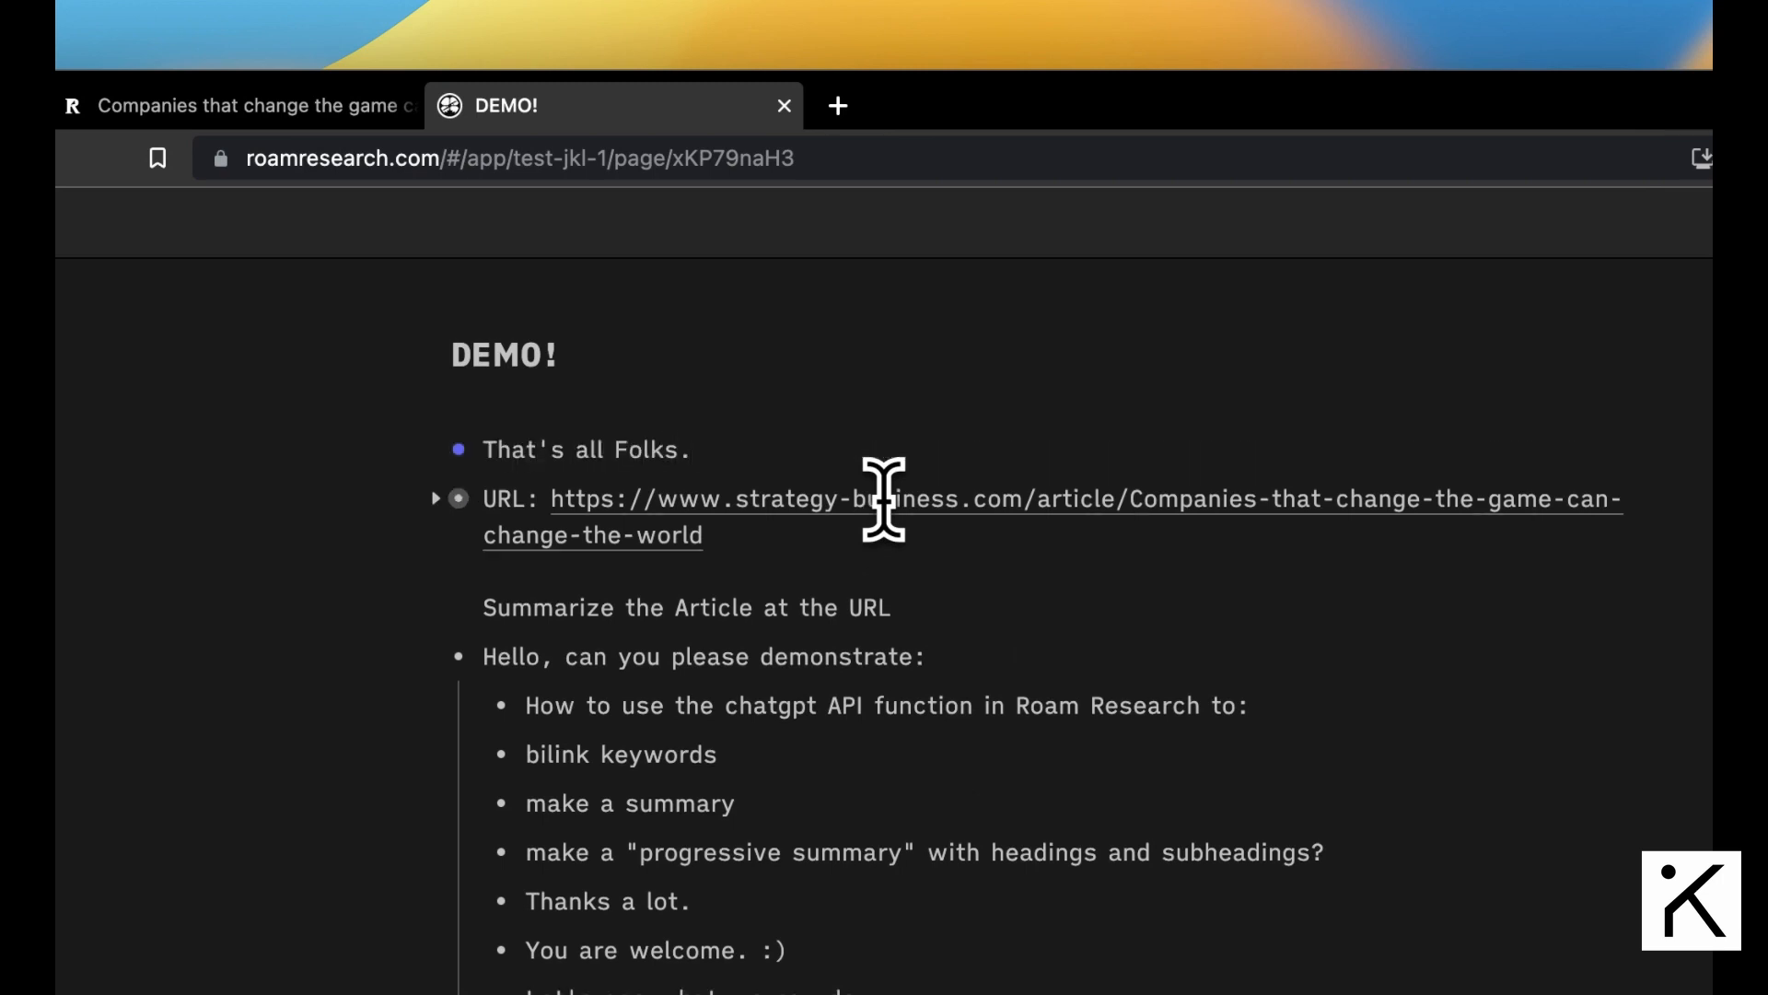